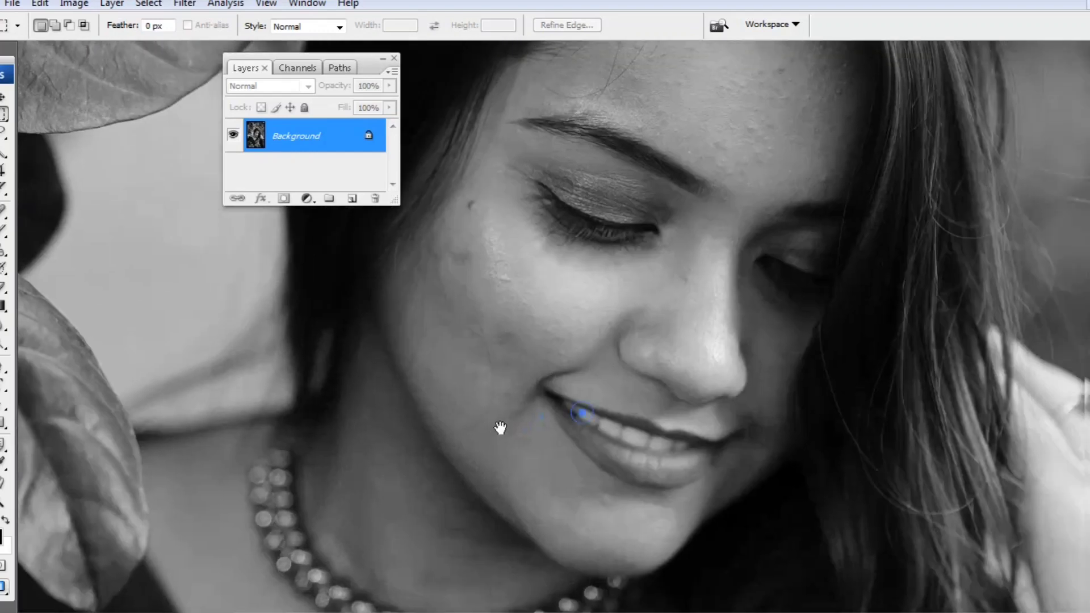
Step: Retouch the blemishes on the woman's cheek with the Spot Healing Brush
key("j")
left_click_drag(420, 266, 454, 271)
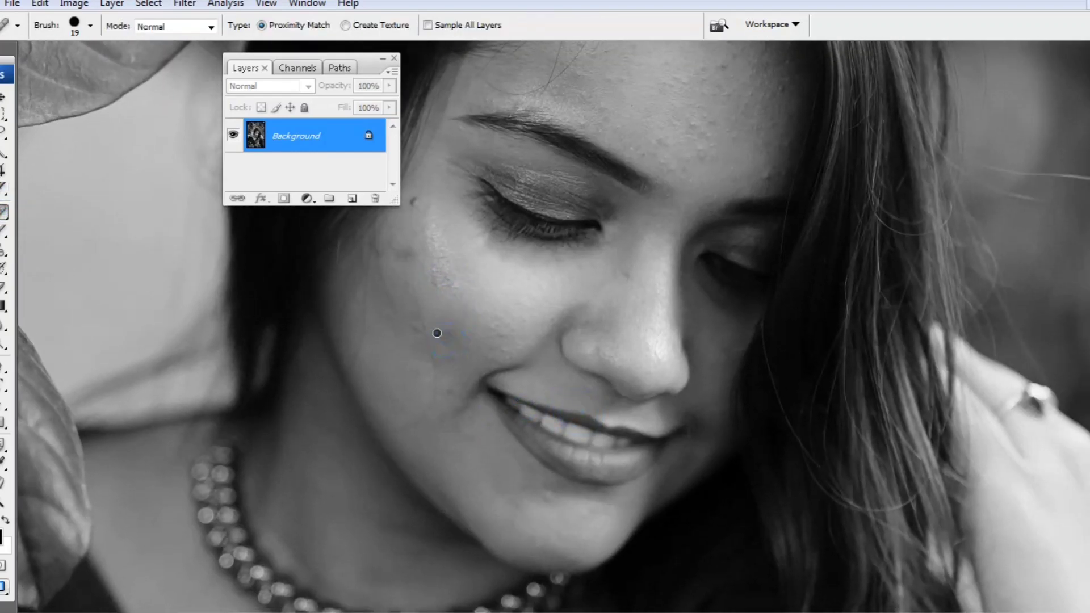
left_click_drag(505, 336, 500, 342)
left_click_drag(450, 390, 449, 391)
Step: Heal the individual skin spots across the woman's forehead with the Spot Healing Brush
scroll(370, 250, "up", 4)
scroll(419, 316, "right", 4)
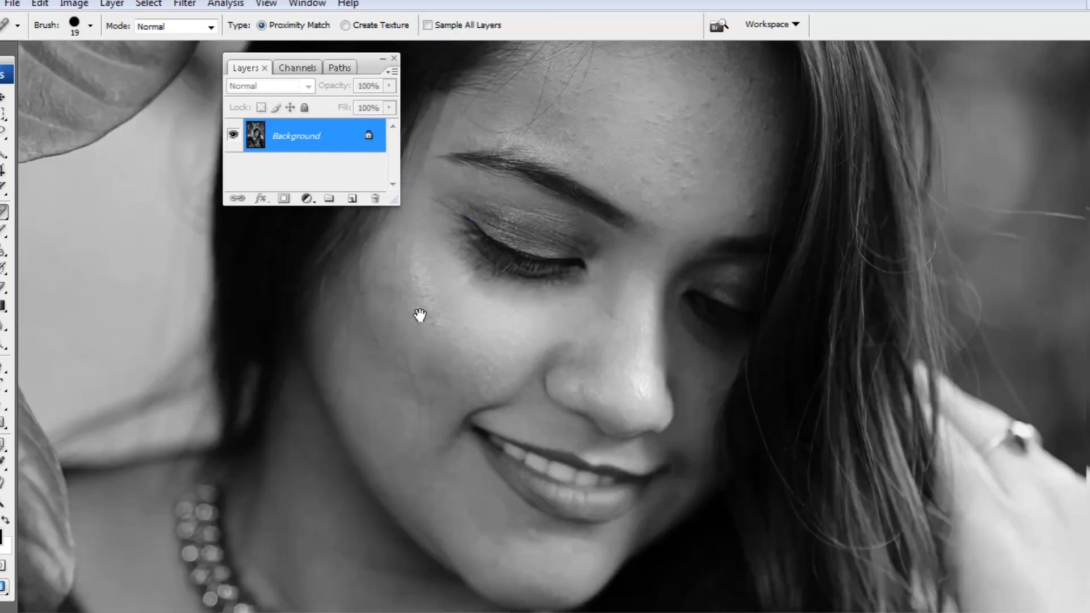
left_click(437, 262)
left_click(465, 248)
left_click(452, 242)
left_click(514, 285)
left_click(545, 307)
left_click(548, 294)
left_click(563, 275)
left_click(588, 287)
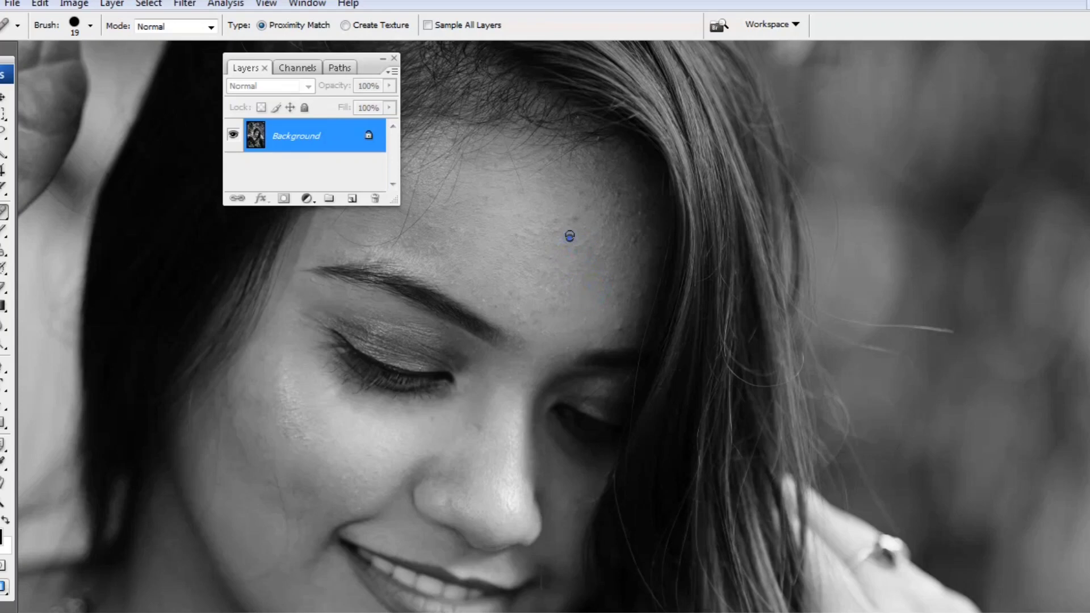
Step: Heal the remaining skin blemishes around the woman's lower face and chin
scroll(589, 361, "down", 5)
left_click(477, 190)
scroll(538, 381, "down", 1)
mouse_move(400, 355)
left_mouse_down()
mouse_move(408, 348)
mouse_move(348, 372)
left_mouse_up()
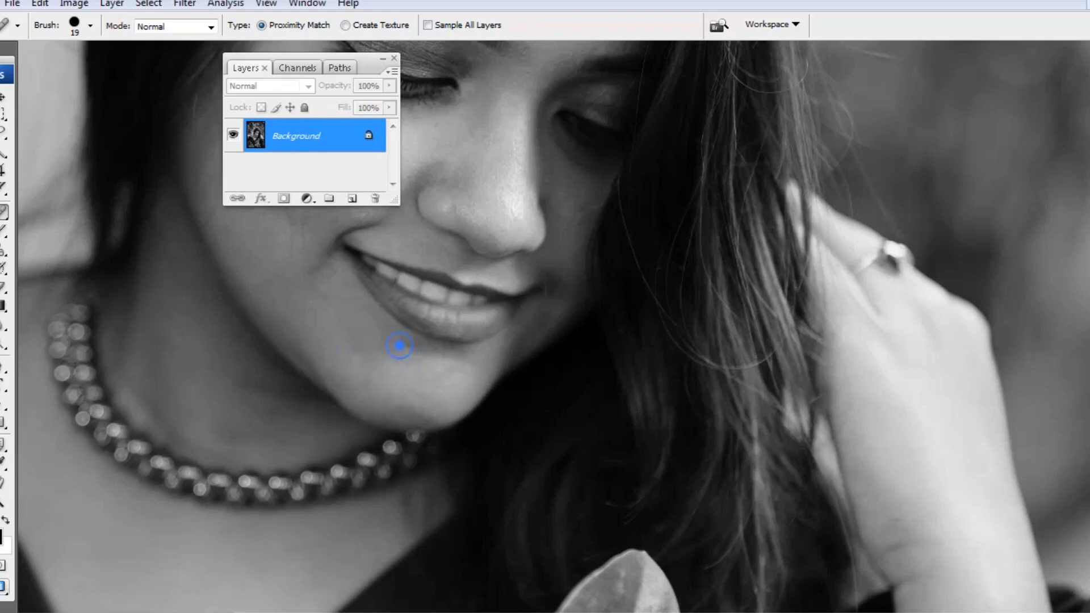
Step: Select the woman's face, hair and neckline with the Quick Selection tool and feather the selection
key("ctrl+minus")
key("ctrl+minus")
key("ctrl+minus")
key("ctrl+minus")
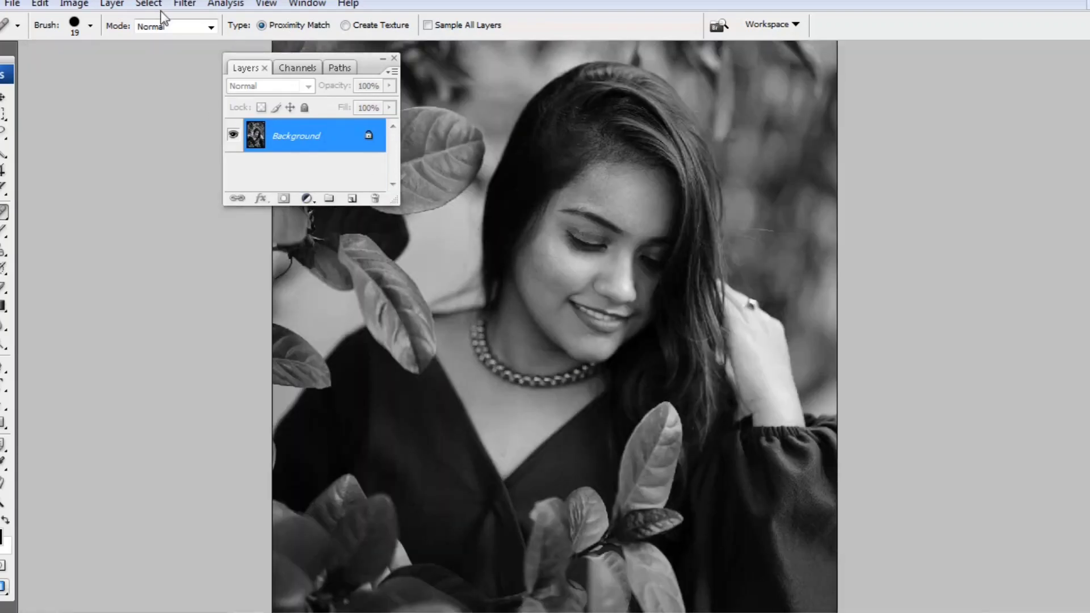
left_click(3, 151)
mouse_move(637, 225)
left_mouse_down()
mouse_move(568, 256)
mouse_move(551, 404)
left_mouse_up()
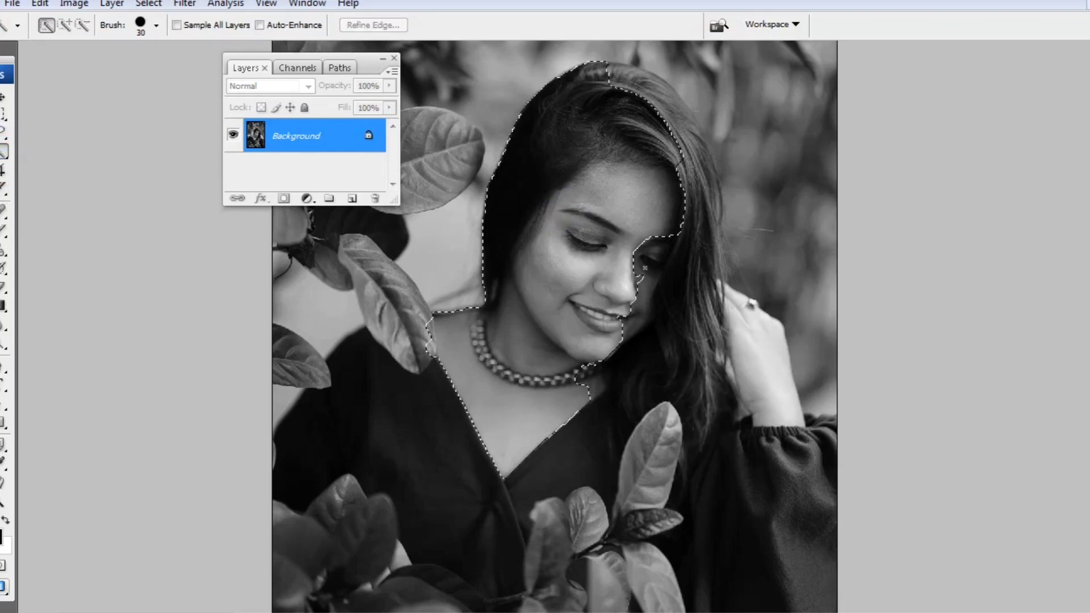
left_click(640, 326)
right_click(491, 252)
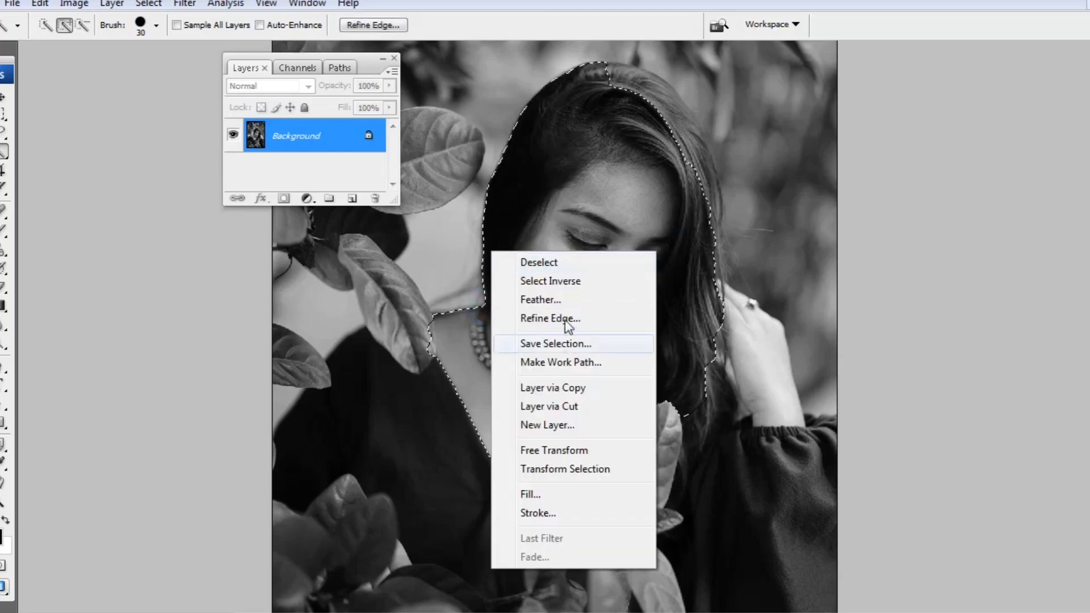
left_click(571, 299)
left_click(638, 220)
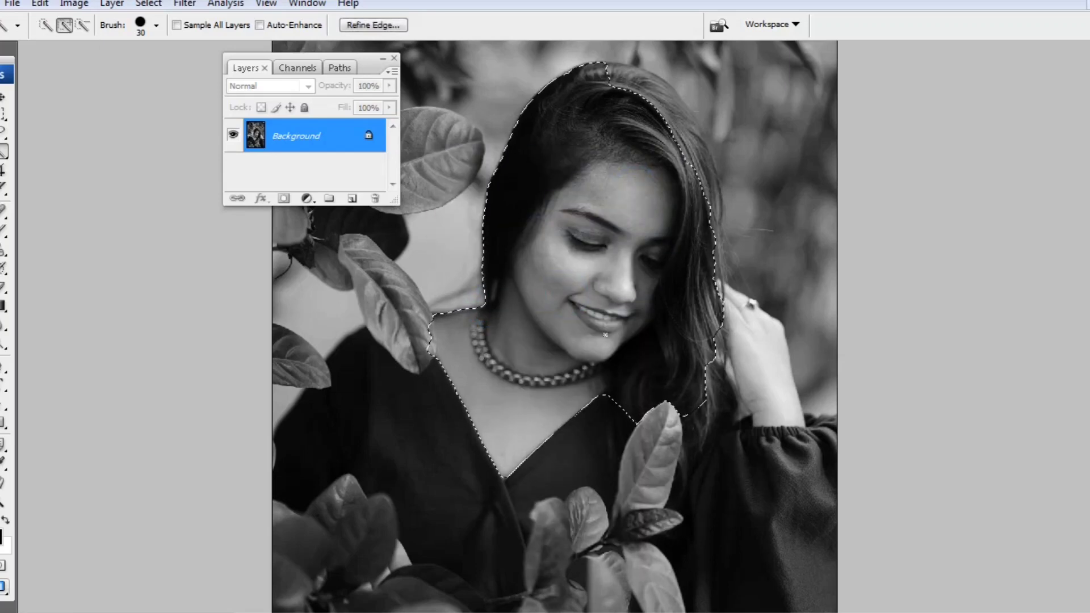
Step: Apply the Noiseware Professional filter with the Portrait settings to the selected face, hair and neck
left_click(184, 4)
left_click(252, 400)
left_click(185, 4)
mouse_move(387, 396)
left_click(441, 389)
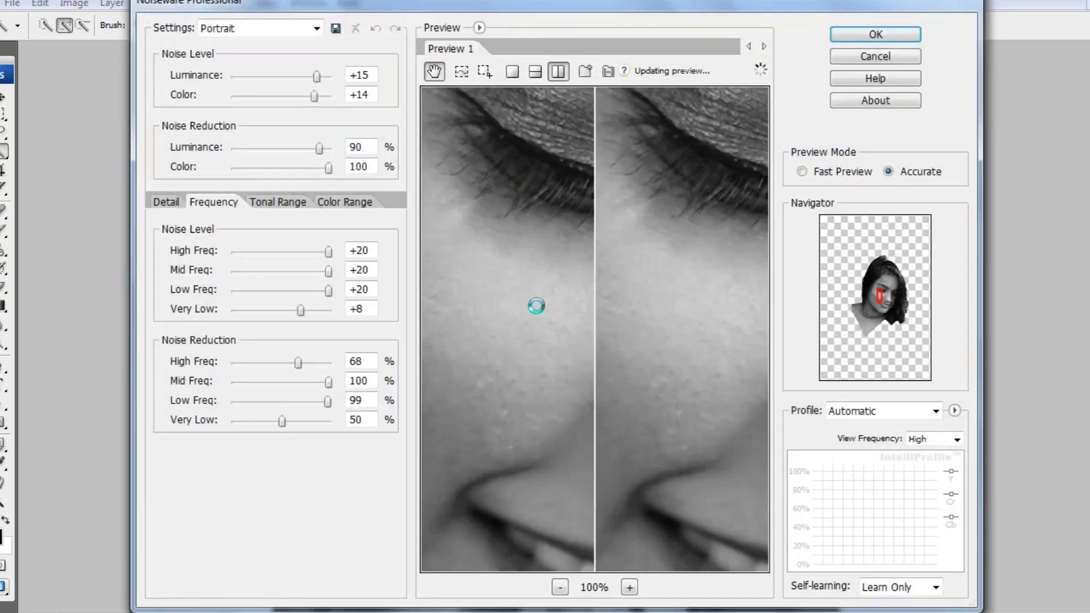
key("Return")
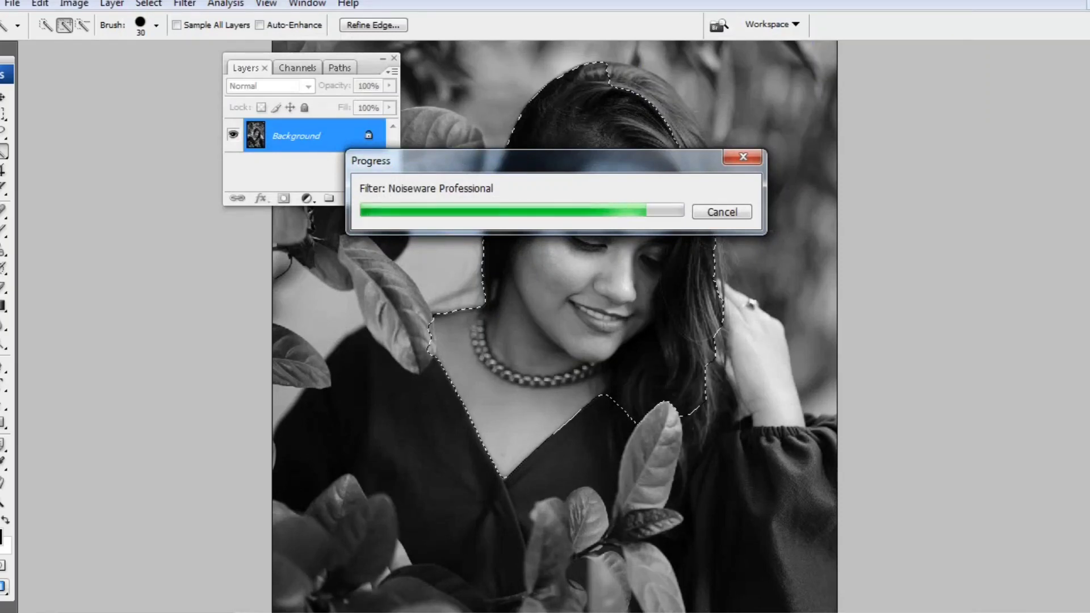
Step: Clear and restore the selection, and run the Noiseware filter on it once more
key("ctrl+d")
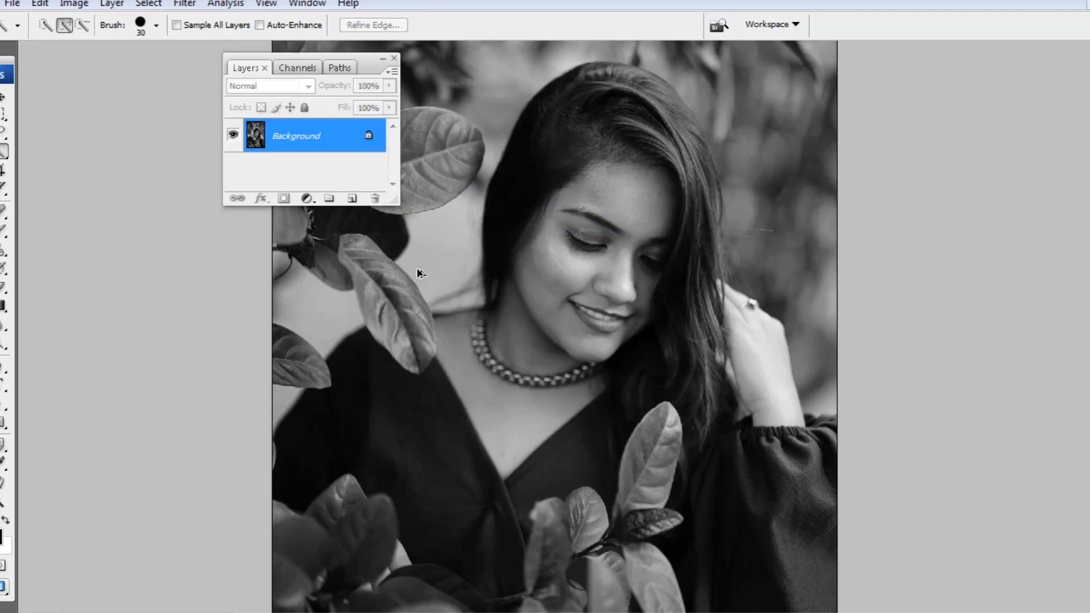
key("ctrl+z")
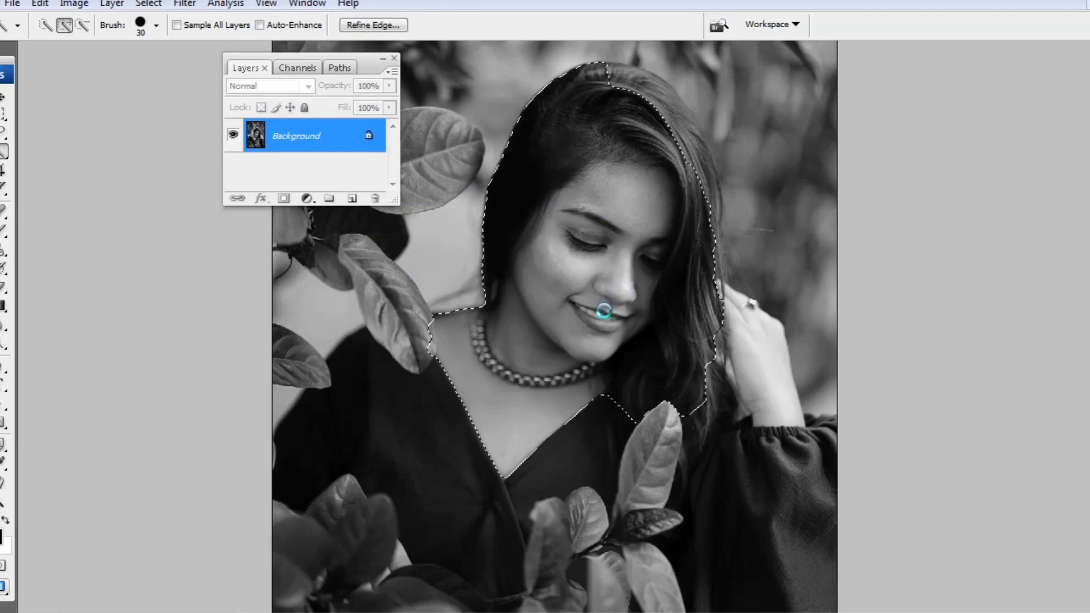
key("ctrl+f")
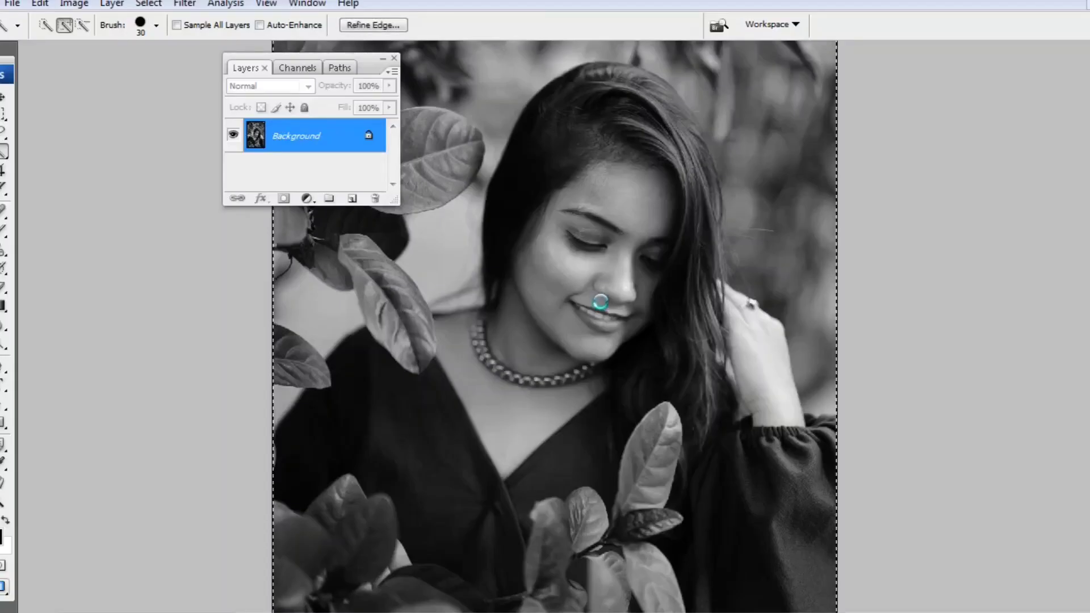
Step: Begin a new document with its dimensions measured in centimetres
key("ctrl+n")
left_click(499, 197)
key("BackSpace")
key("BackSpace")
key("BackSpace")
key("BackSpace")
left_click(572, 207)
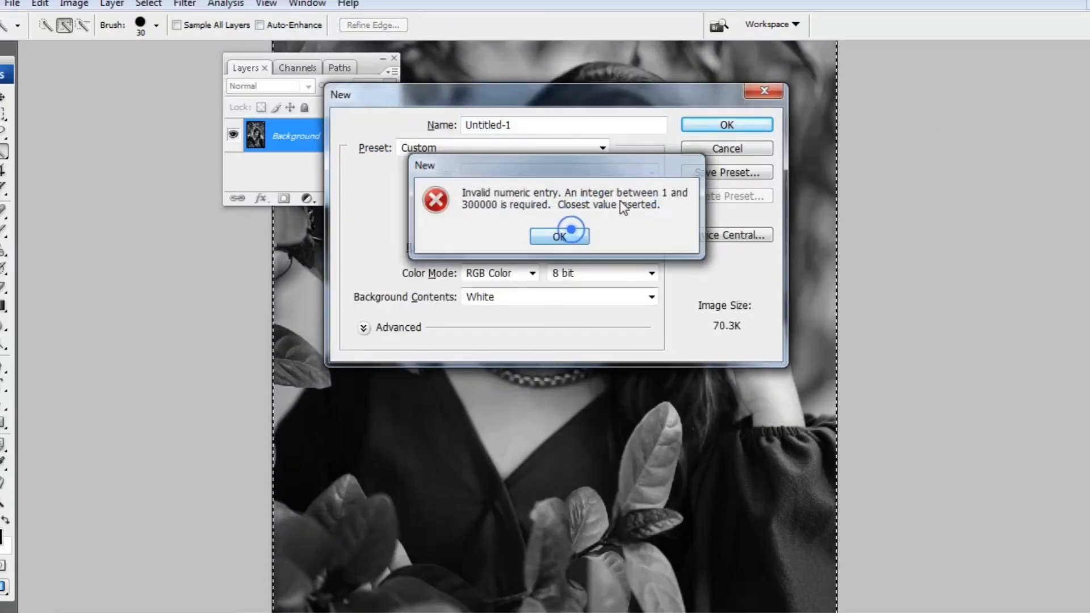
left_click(562, 233)
left_click(603, 196)
left_click(559, 242)
Step: Enter 12 cm for both the width and the height of the new document
left_click(500, 196)
key("BackSpace")
type("12")
left_click(517, 220)
key("BackSpace")
key("BackSpace")
key("BackSpace")
key("BackSpace")
key("BackSpace")
type("12")
Step: Set the width to 36 cm and the resolution to 300 pixels/inch, and create the document
left_click(511, 197)
key("BackSpace")
key("BackSpace")
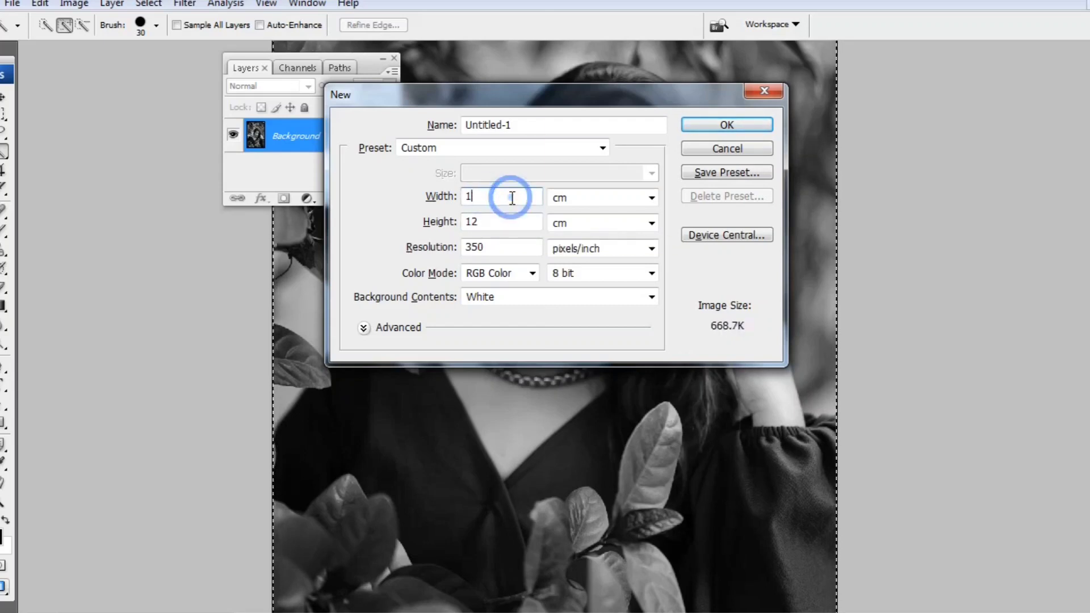
type("36")
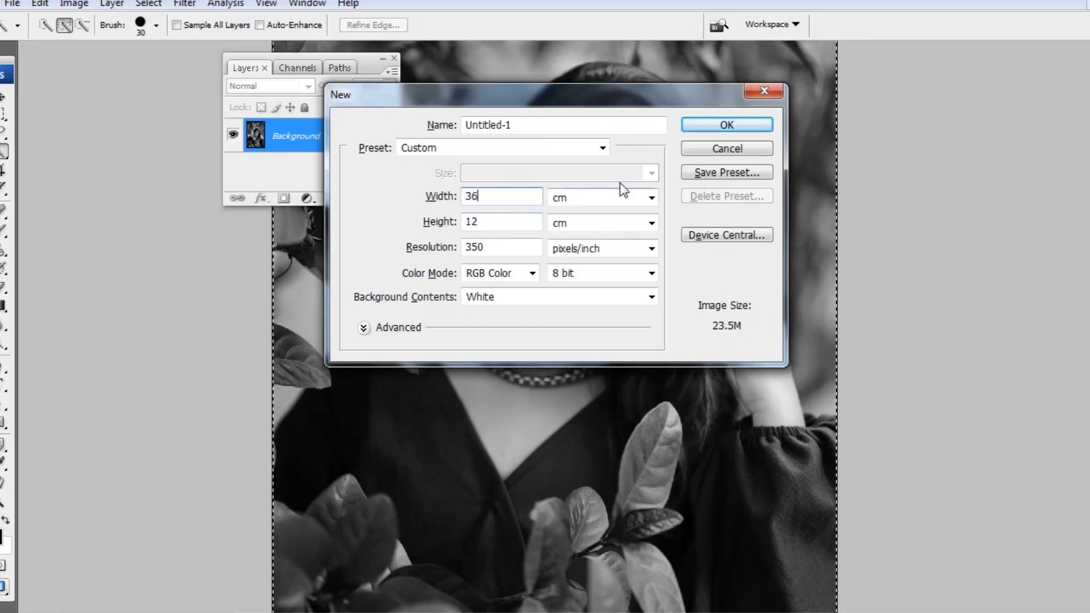
left_click(494, 247)
key("BackSpace")
key("BackSpace")
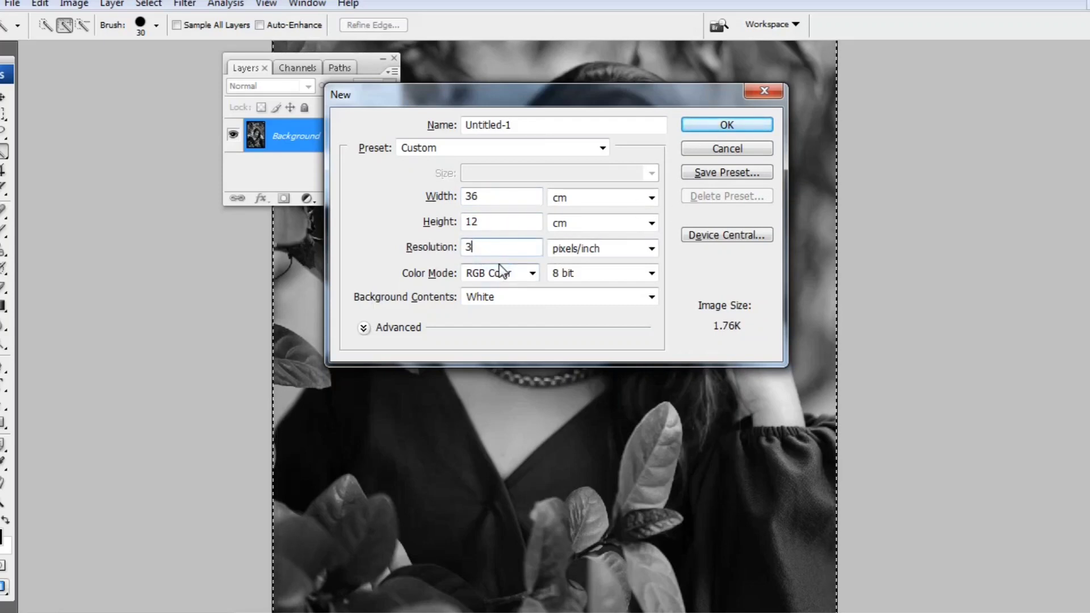
type("00")
left_click(704, 125)
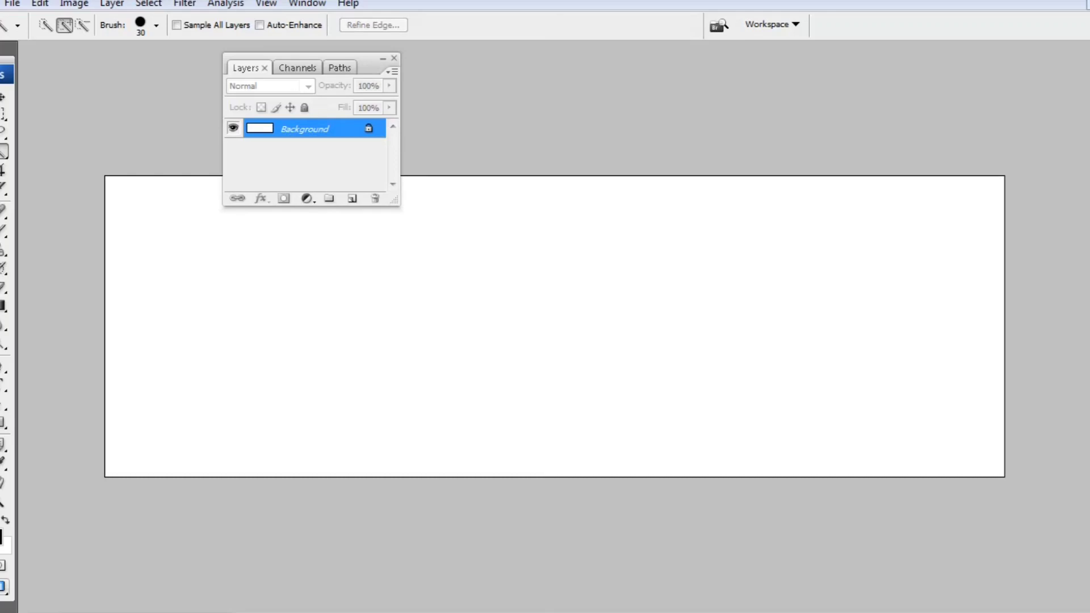
Step: Copy the whole retouched portrait, close its document and return to the blank canvas
key("ctrl+Tab")
key("ctrl+a")
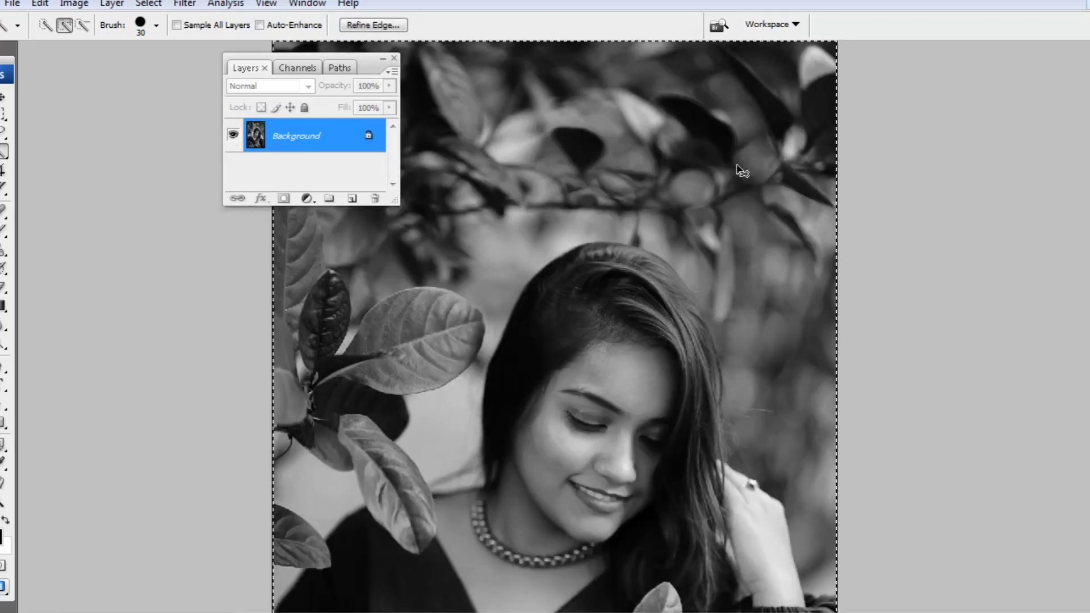
key("ctrl+j")
left_click(1088, 4)
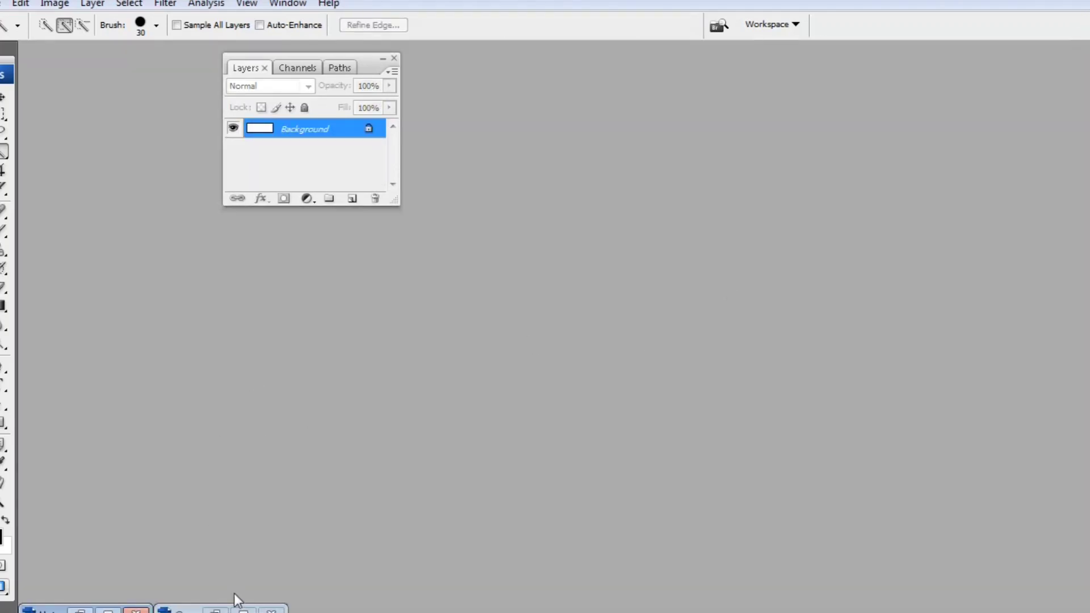
left_click(244, 611)
key("ctrl+w")
left_click(579, 243)
left_click(108, 611)
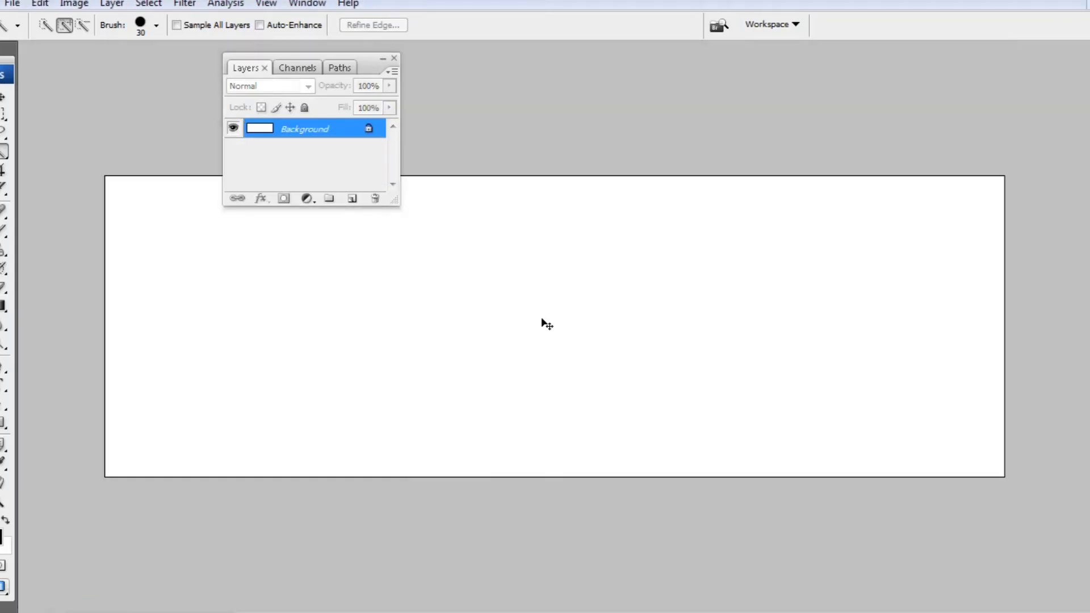
Step: Paste the portrait onto the blank canvas and convert its layer to a smart object
key("ctrl+v")
right_click(291, 136)
left_click(363, 231)
Step: Scale the portrait to about 58% and position it over the left end of the canvas
key("ctrl+t")
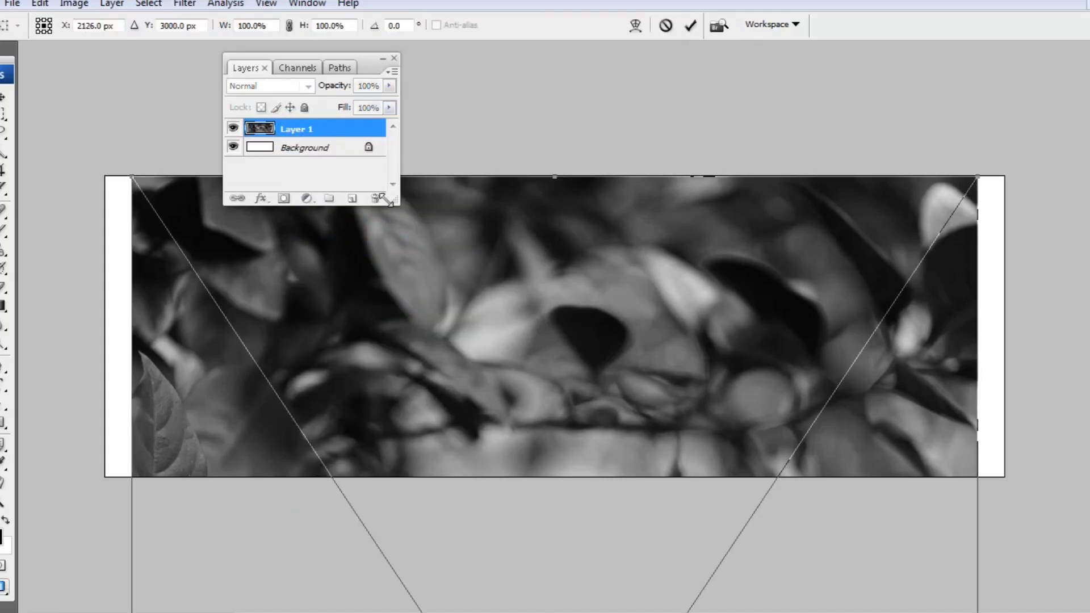
key("ctrl+minus")
key("ctrl+minus")
key("ctrl+minus")
left_click_drag(545, 333, 469, 227)
left_click_drag(610, 147, 546, 233)
left_click_drag(539, 281, 517, 257)
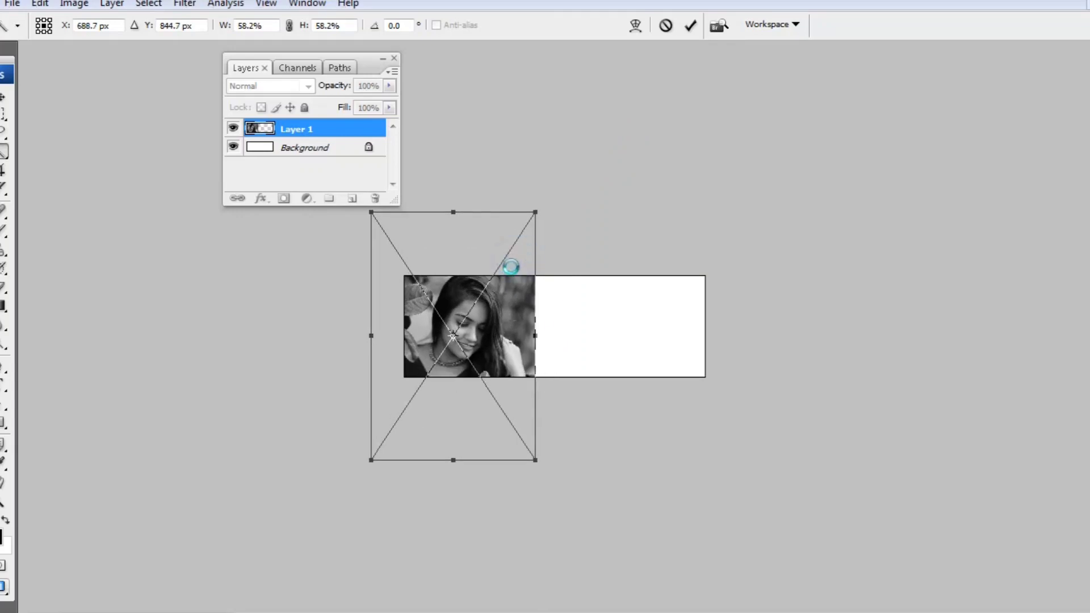
key("w")
key("ctrl+plus")
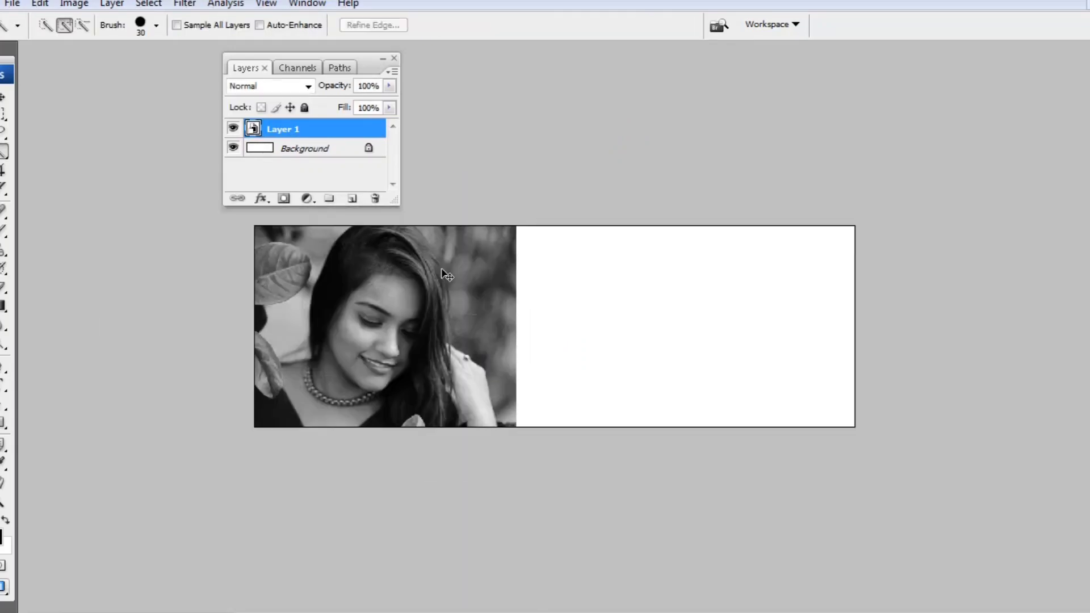
Step: Add a layer mask to the portrait layer and set the Brush opacity to 66%
left_click(284, 199)
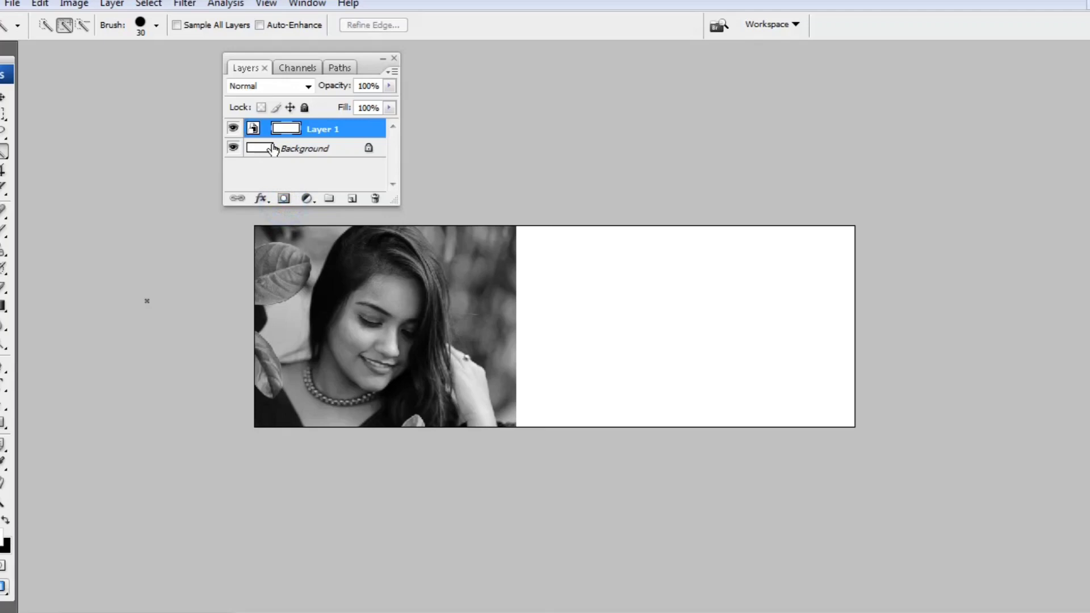
key("b")
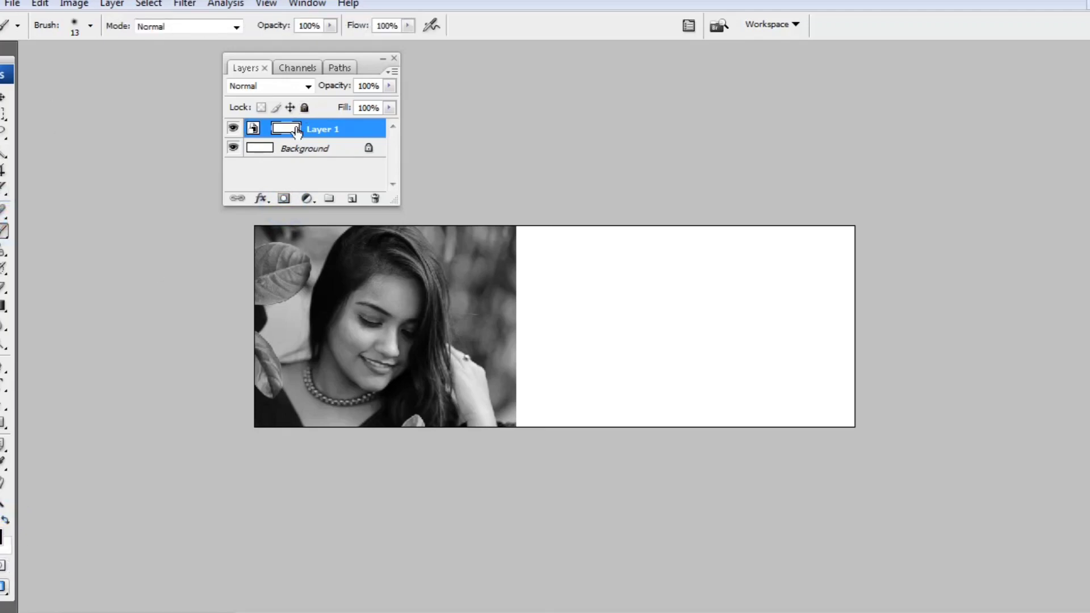
left_click(331, 26)
left_click(302, 43)
Step: Enlarge the soft brush to 1400 px and paint black on the mask to fade the portrait's edges into the background
key("bracketright")
key("bracketright")
key("bracketright")
key("bracketright")
key("bracketright")
key("bracketright")
key("bracketright")
key("bracketright")
key("bracketright")
key("bracketright")
key("bracketright")
key("bracketright")
key("bracketright")
key("bracketright")
key("bracketright")
key("bracketright")
key("bracketright")
key("bracketright")
key("bracketright")
key("bracketright")
mouse_move(516, 234)
left_mouse_down()
mouse_move(532, 278)
mouse_move(526, 401)
mouse_move(579, 280)
mouse_move(570, 366)
mouse_move(537, 277)
mouse_move(470, 231)
mouse_move(583, 299)
mouse_move(570, 304)
mouse_move(506, 548)
mouse_move(502, 492)
mouse_move(567, 396)
mouse_move(618, 422)
mouse_move(275, 373)
left_mouse_up()
key("ctrl+minus")
left_click_drag(343, 231, 288, 329)
left_click_drag(293, 246, 277, 357)
left_click_drag(271, 331, 320, 409)
left_click_drag(367, 453, 545, 482)
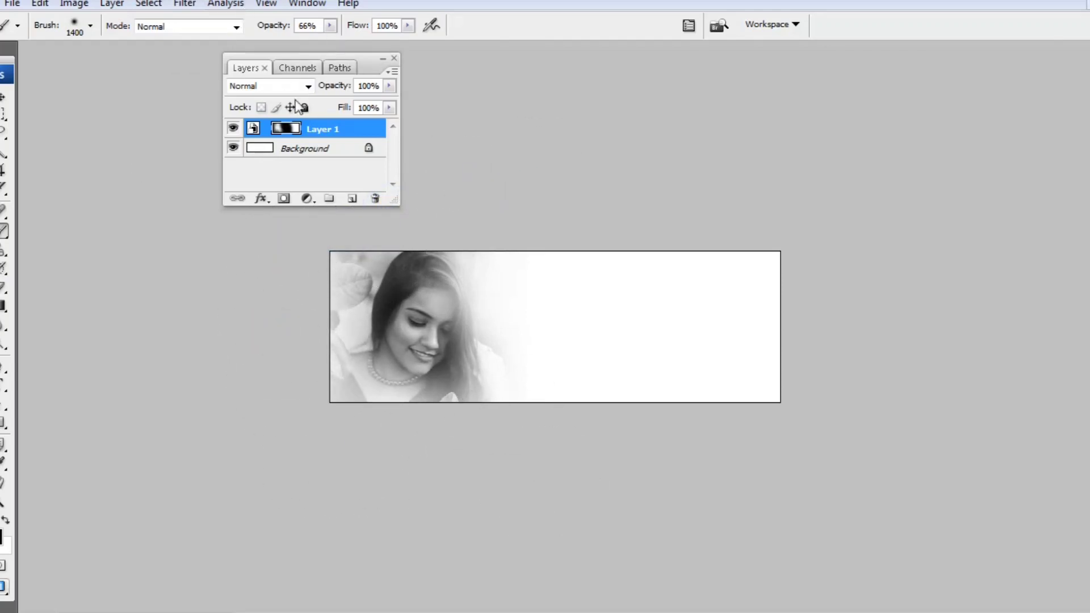
Step: Paint white on the mask to bring back the woman's hair, hand and surroundings
left_click(5, 520)
mouse_move(419, 338)
left_mouse_down()
mouse_move(400, 348)
mouse_move(389, 320)
mouse_move(419, 315)
mouse_move(421, 294)
mouse_move(431, 377)
mouse_move(360, 333)
mouse_move(462, 377)
mouse_move(528, 376)
left_mouse_up()
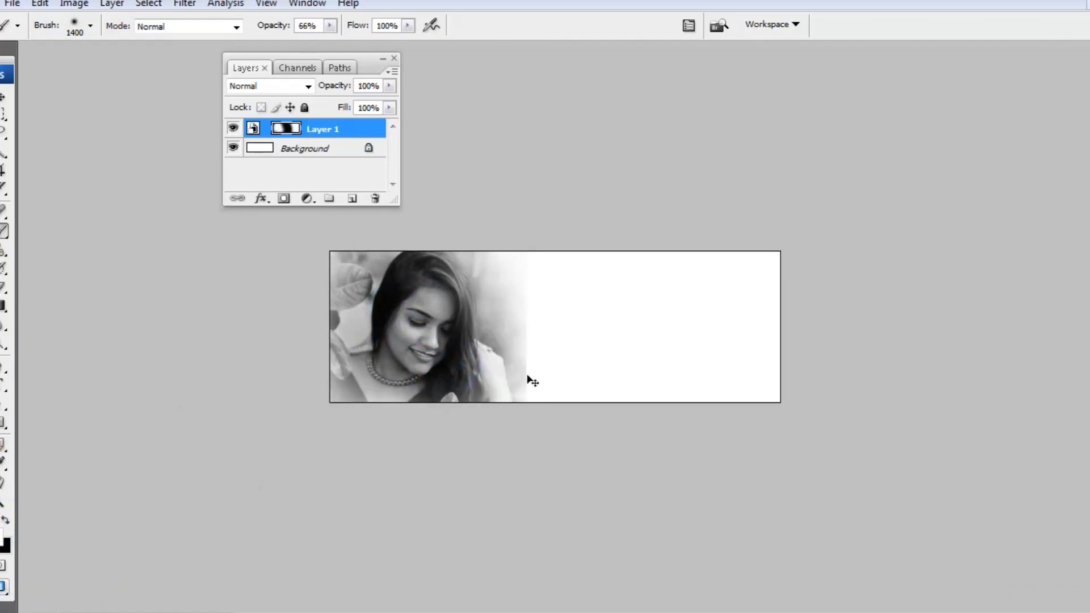
key("ctrl+plus")
key("ctrl+plus")
key("ctrl+plus")
left_click_drag(468, 346, 569, 340)
Step: Reduce the brush to 500 px and paint black on the mask along the portrait's hard right edge to blend it out
key("ctrl+minus")
key("bracketleft")
key("bracketleft")
key("bracketleft")
key("bracketleft")
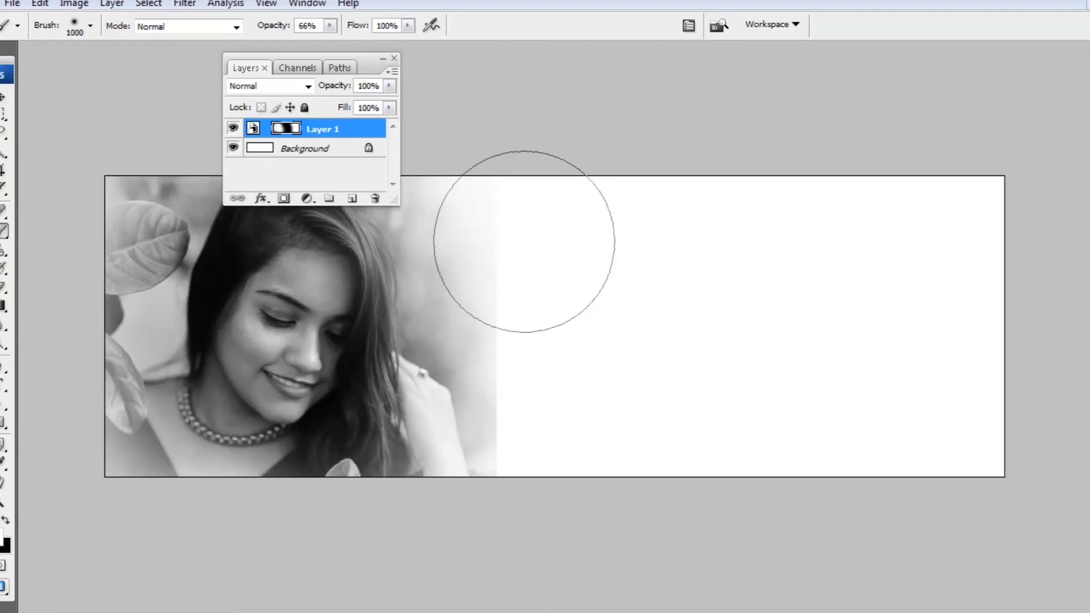
key("bracketleft")
key("bracketleft")
key("bracketleft")
key("bracketleft")
key("bracketleft")
left_click(7, 521)
mouse_move(499, 217)
left_mouse_down()
mouse_move(491, 154)
mouse_move(489, 210)
mouse_move(531, 253)
mouse_move(512, 255)
mouse_move(551, 371)
mouse_move(519, 333)
left_mouse_up()
left_click_drag(513, 328, 505, 427)
left_click_drag(510, 388, 501, 471)
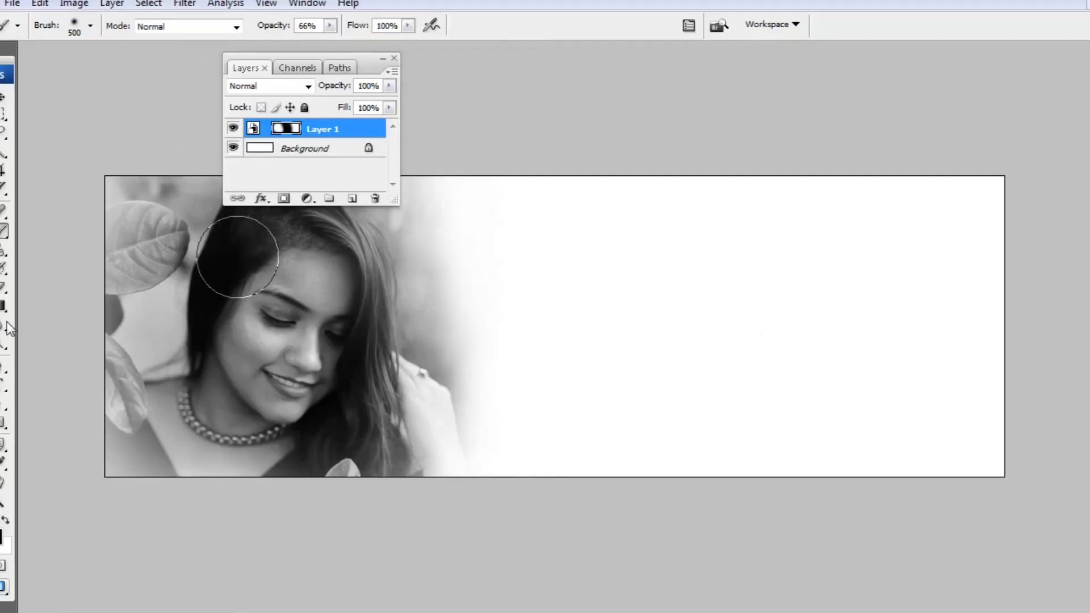
Step: Draw a black rectangle on the white area and a taller one covering the right end of the canvas
left_click(3, 424)
left_click_drag(750, 218, 879, 399)
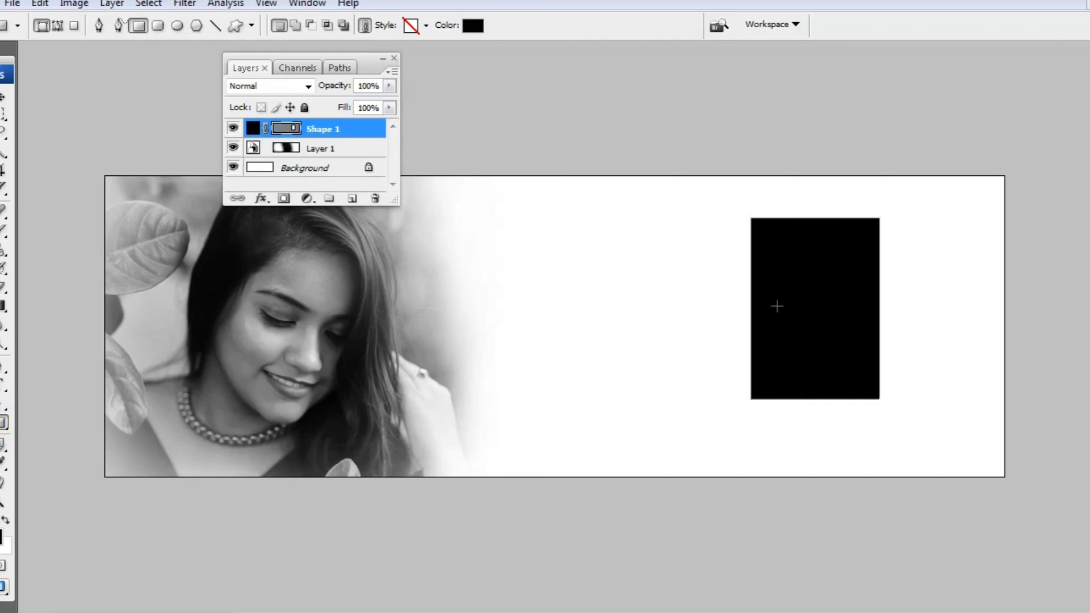
left_click_drag(842, 165, 1063, 519)
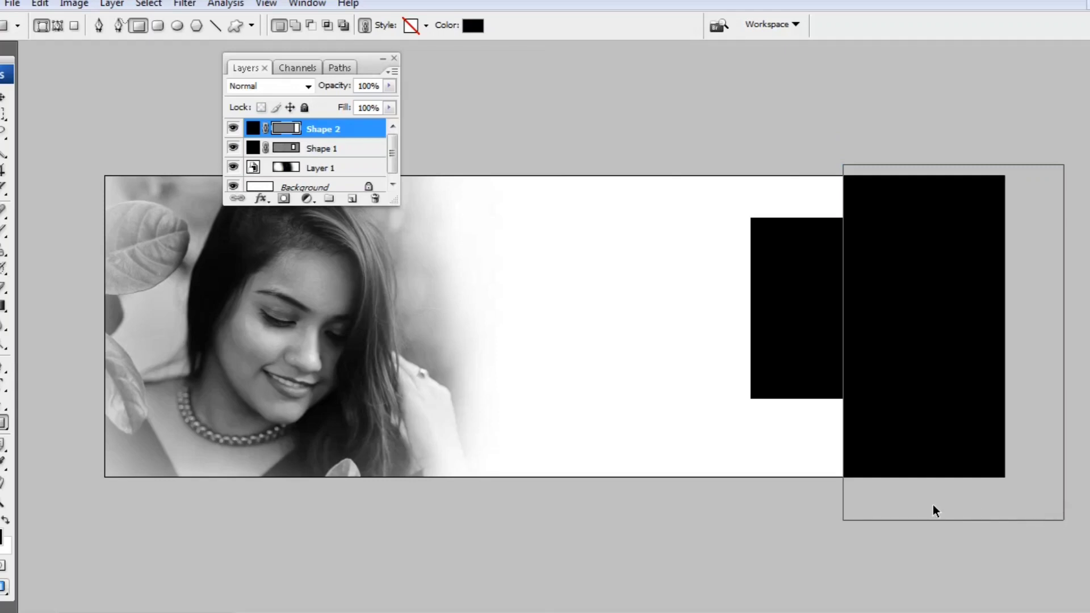
Step: Shift the tall black rectangle slightly left with Free Transform
key("ctrl+t")
left_click_drag(904, 460, 884, 453)
key("Return")
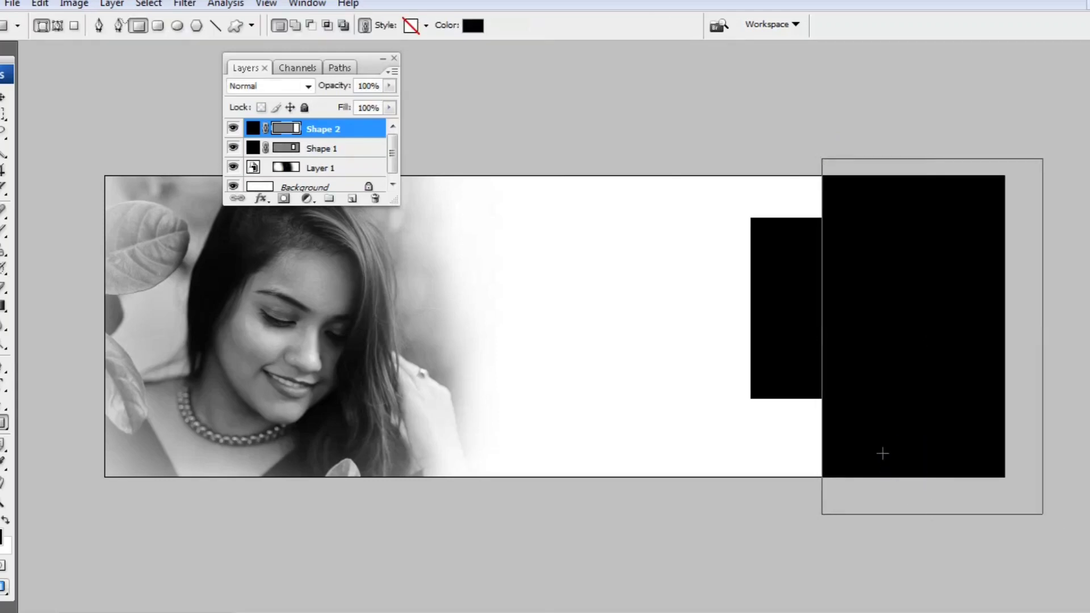
Step: Select the smaller black rectangle's layer and nudge the rectangle left with the Move tool
right_click(452, 281)
left_click(474, 256)
right_click(774, 312)
left_click(4, 97)
right_click(832, 304)
right_click(789, 299)
left_click(811, 314)
key("Left")
key("Left")
key("Left")
key("Left")
key("Left")
key("Left")
key("Left")
key("Left")
key("Left")
key("Left")
key("Left")
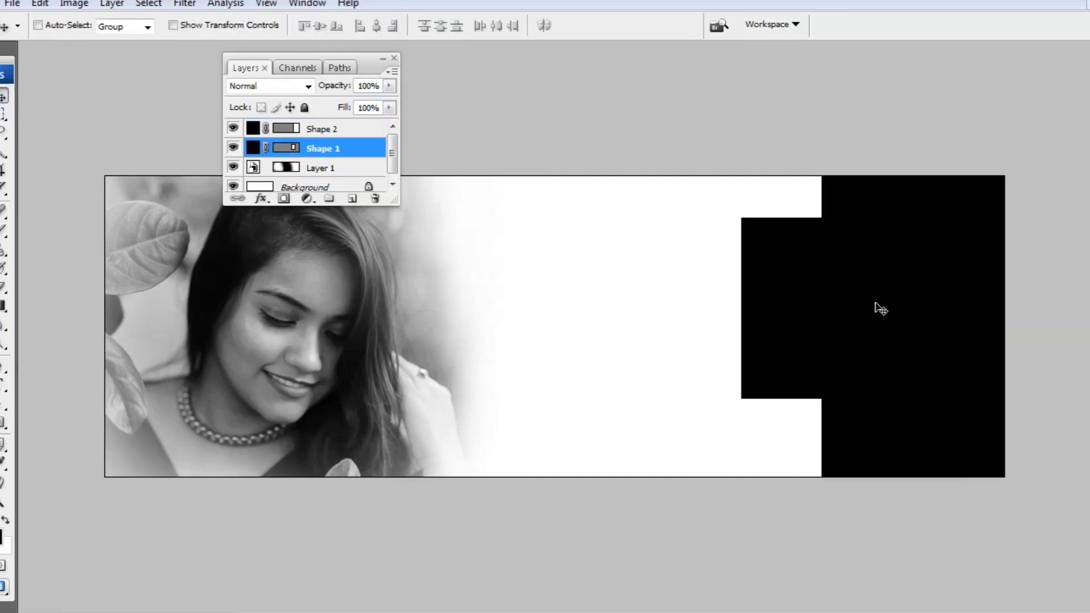
Step: Select the tall black rectangle's layer and nudge the rectangle left to widen its cover of the canvas's right end
right_click(876, 303)
left_click(896, 315)
key("Left")
key("Left")
key("Left")
key("Left")
key("Left")
key("Left")
key("Left")
key("Left")
key("Left")
key("Left")
key("Left")
key("Left")
key("Left")
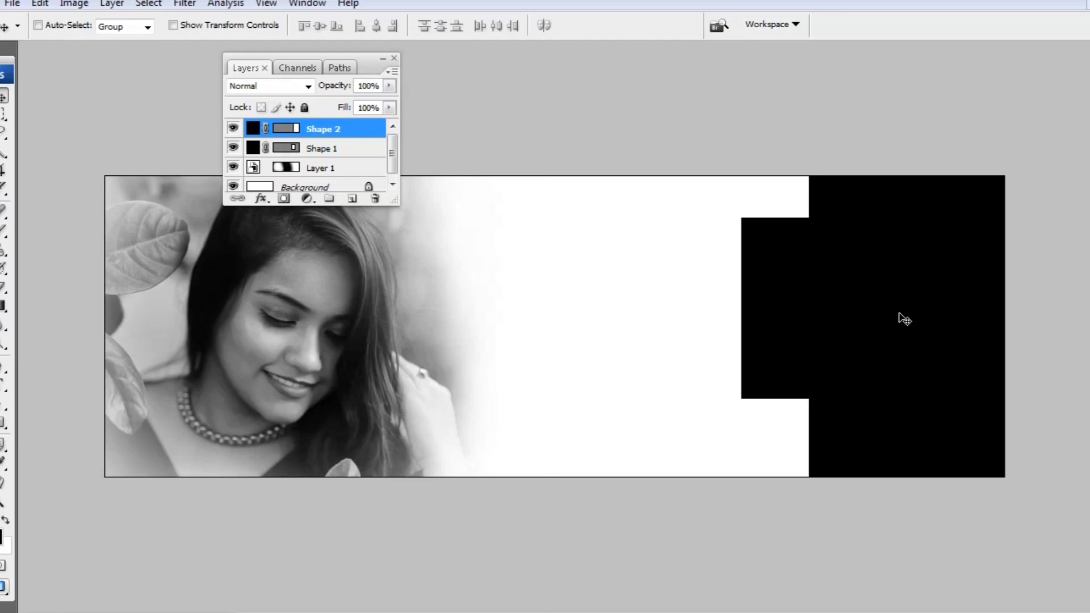
Step: Send the tall black rectangle's layer below the black-and-white portrait layer
key("ctrl+bracketleft")
key("ctrl+bracketleft")
right_click(917, 349)
left_click(946, 362)
Step: Open photo (1) of the woman in the purple dress from the album folder
key("ctrl+o")
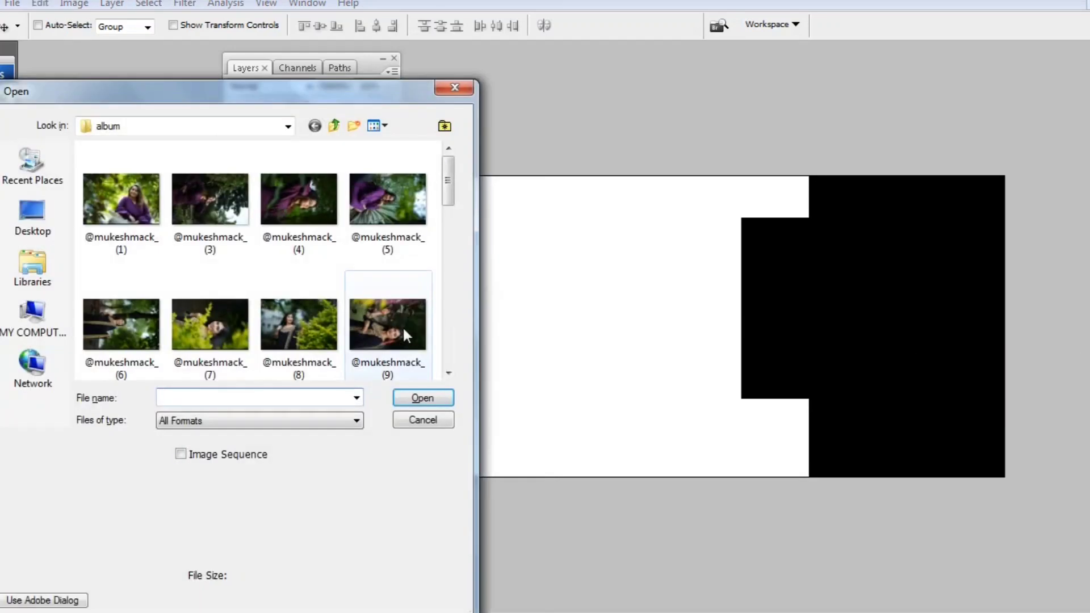
left_click(387, 326)
scroll(227, 335, "down", 2)
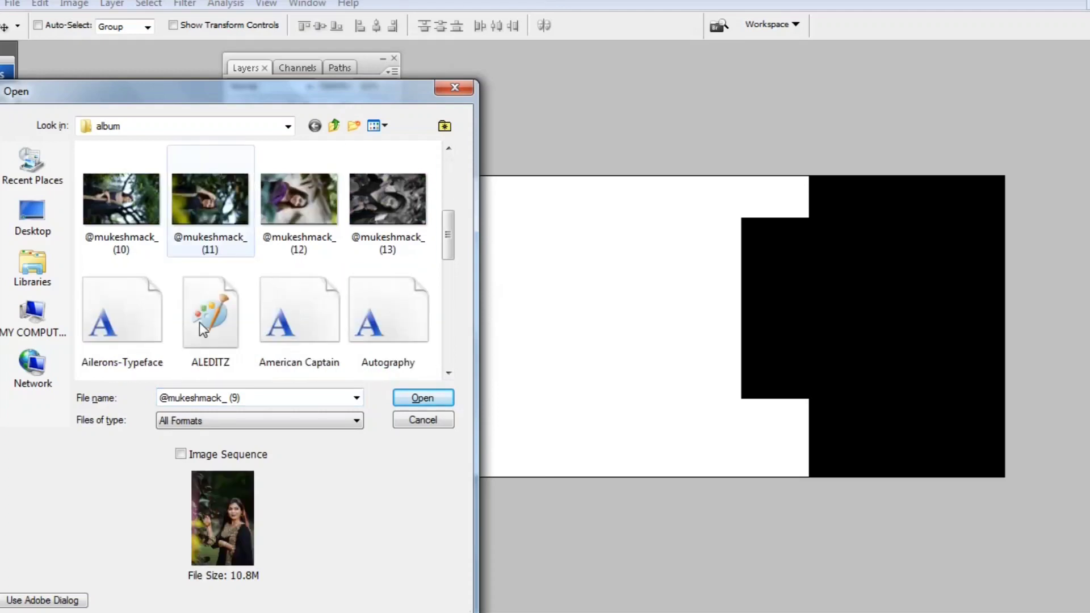
scroll(321, 284, "up", 2)
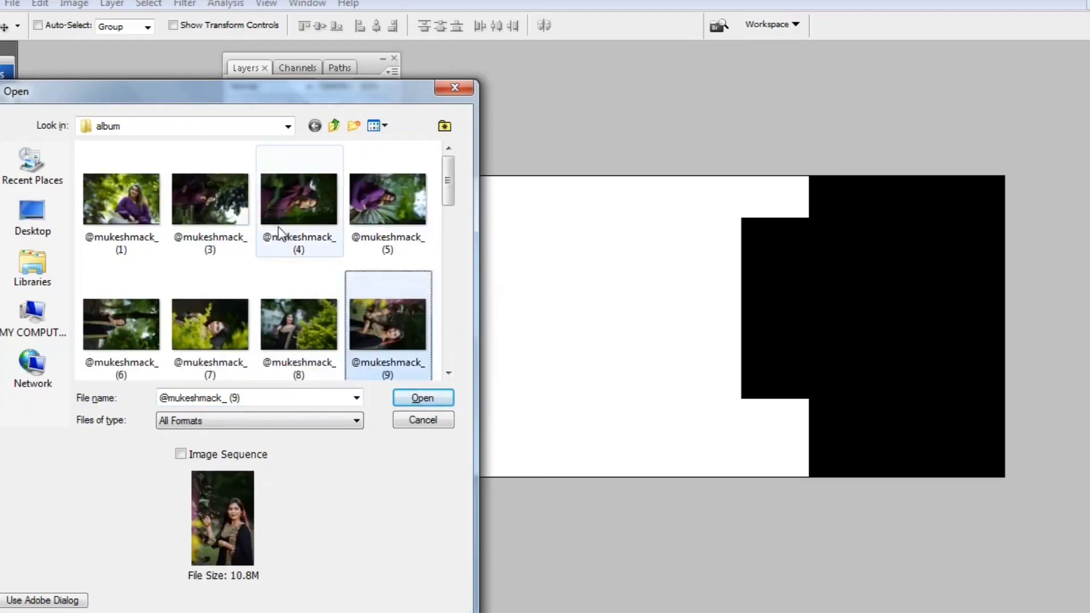
left_click(125, 199)
left_click(420, 397)
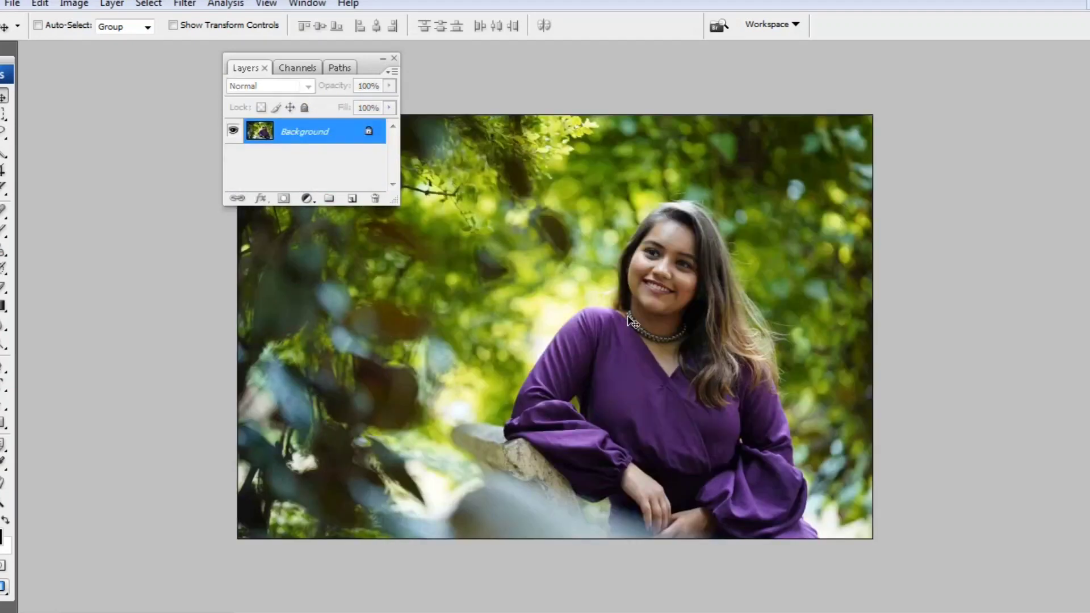
Step: Remove the blemishes on the woman's chin and beside her nose with the Spot Healing Brush
key("ctrl+plus")
key("ctrl+plus")
key("ctrl+plus")
key("ctrl+plus")
left_click_drag(814, 289, 474, 435)
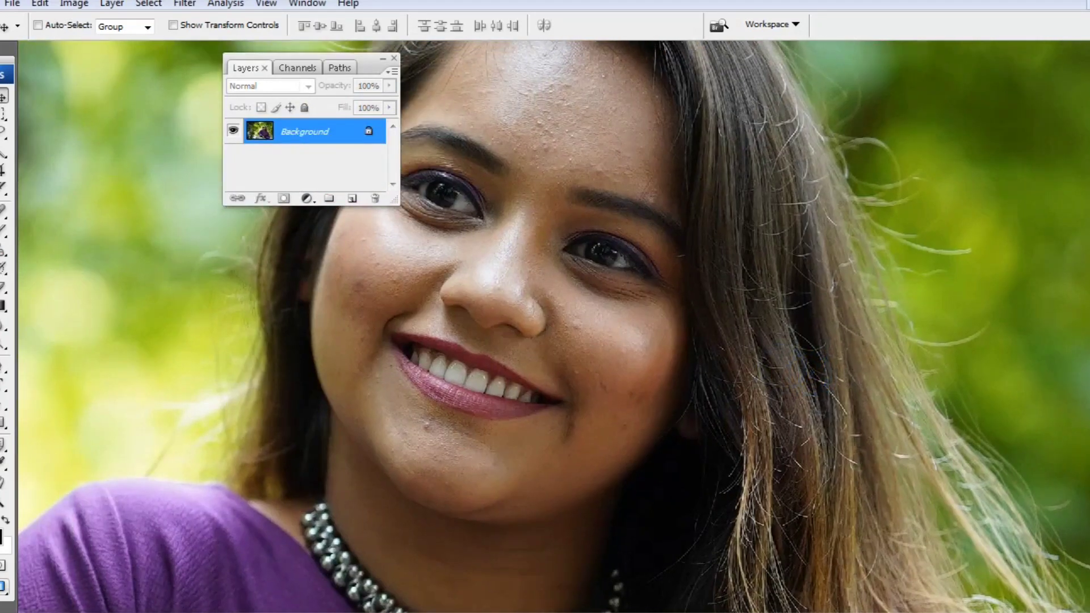
left_click(5, 211)
left_click(425, 425)
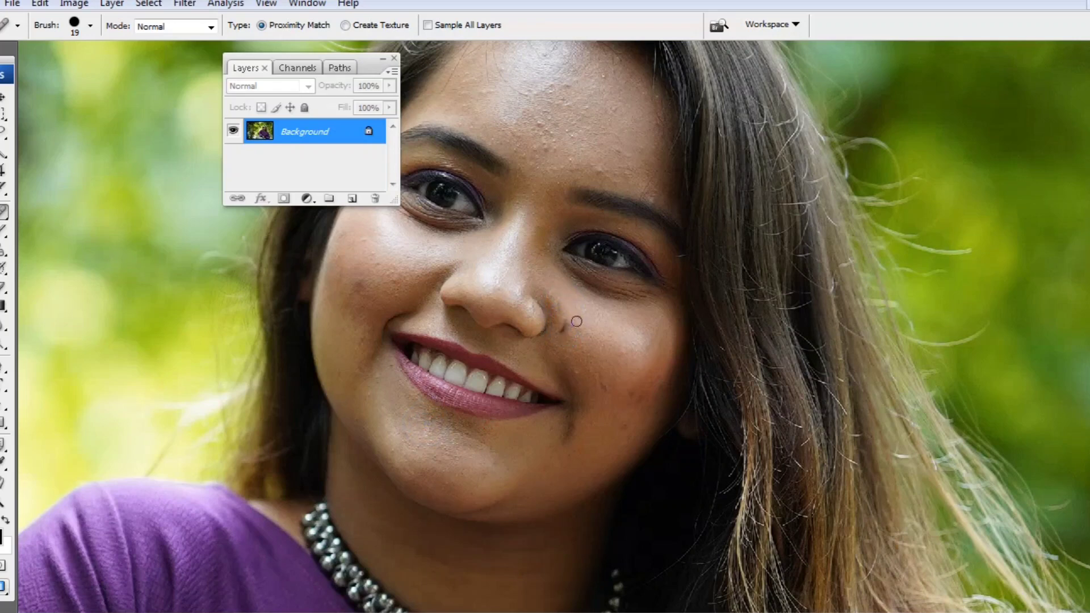
left_click(566, 308)
left_click_drag(567, 321, 570, 326)
Step: Heal the spots on the cheek at the right of the face with a 15 px brush
scroll(578, 375, "down", 1)
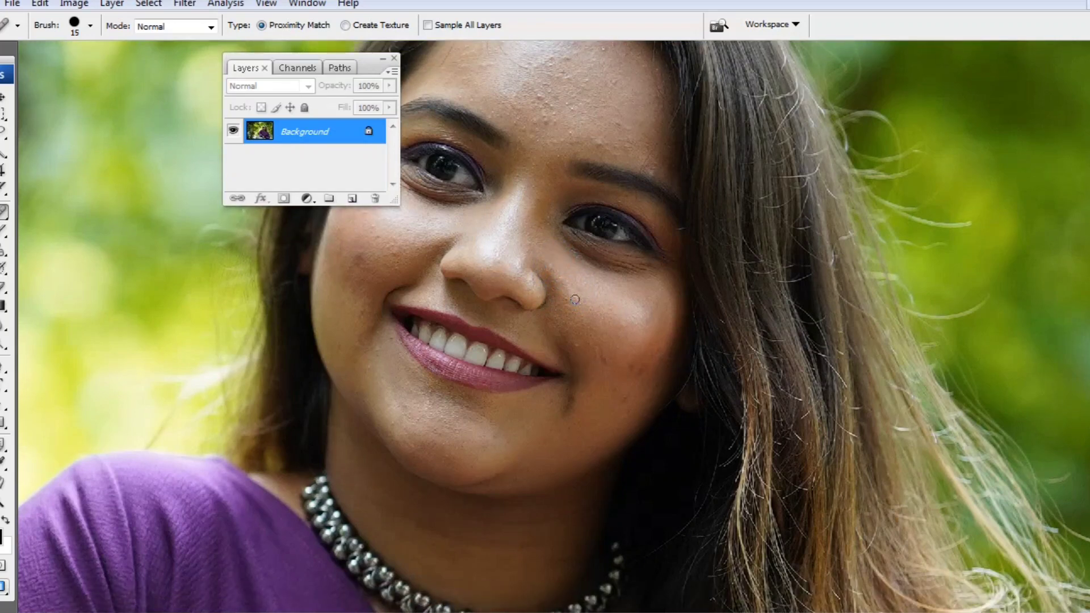
left_click(629, 331)
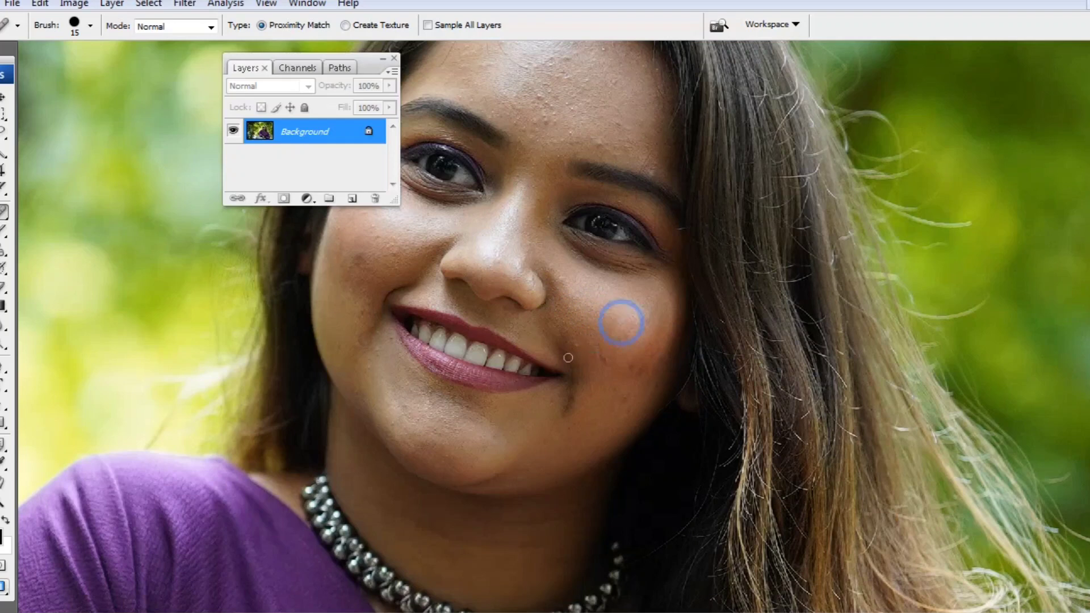
left_click(601, 372)
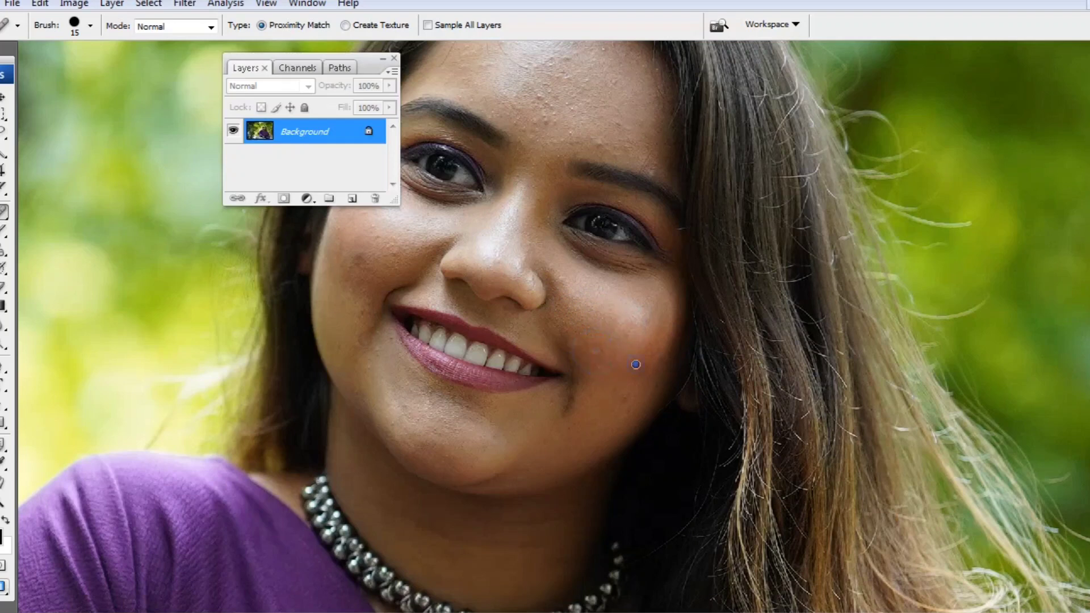
left_click(595, 399)
left_click(601, 418)
Step: Heal the bumps and spots between the eyebrows and across the middle of the forehead
left_click_drag(557, 281, 562, 339)
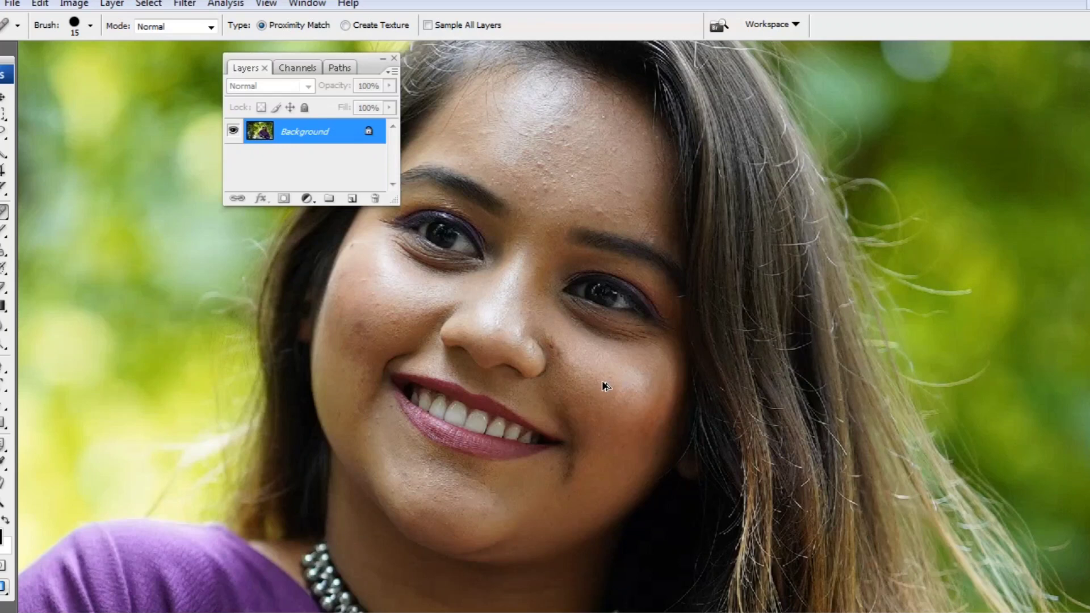
left_click_drag(540, 222, 584, 300)
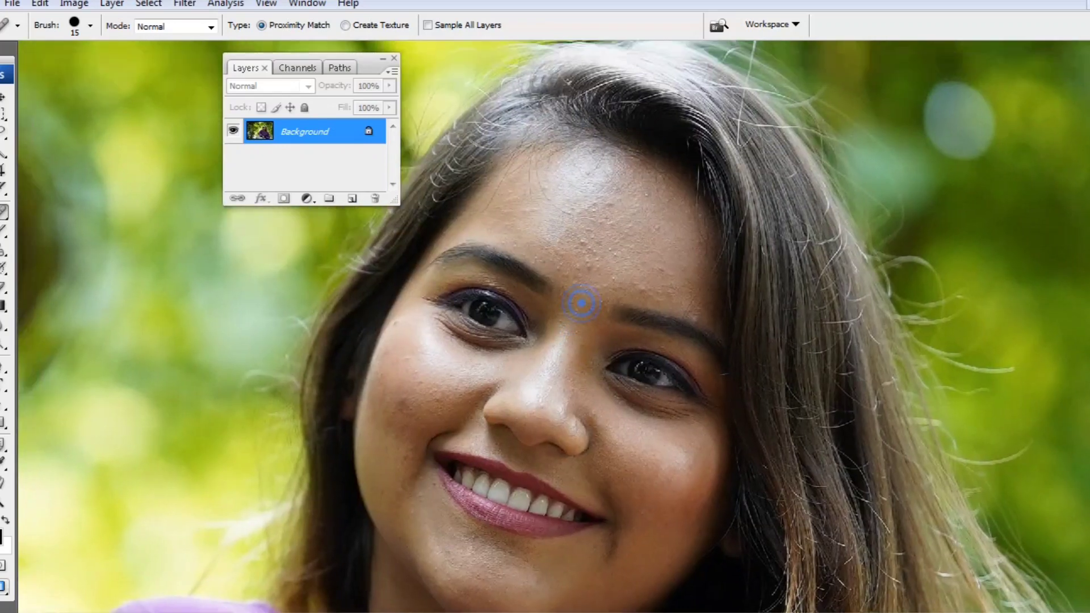
left_click(696, 321)
left_click_drag(607, 273, 626, 278)
left_click(596, 245)
left_click(635, 250)
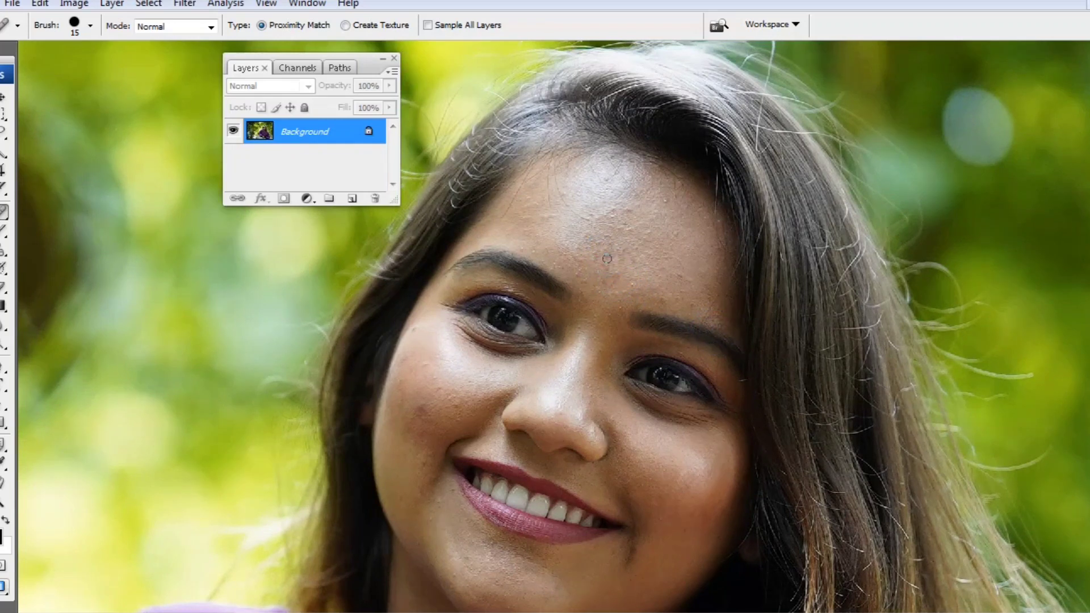
left_click(628, 262)
left_click(630, 224)
left_click(628, 211)
left_click(614, 231)
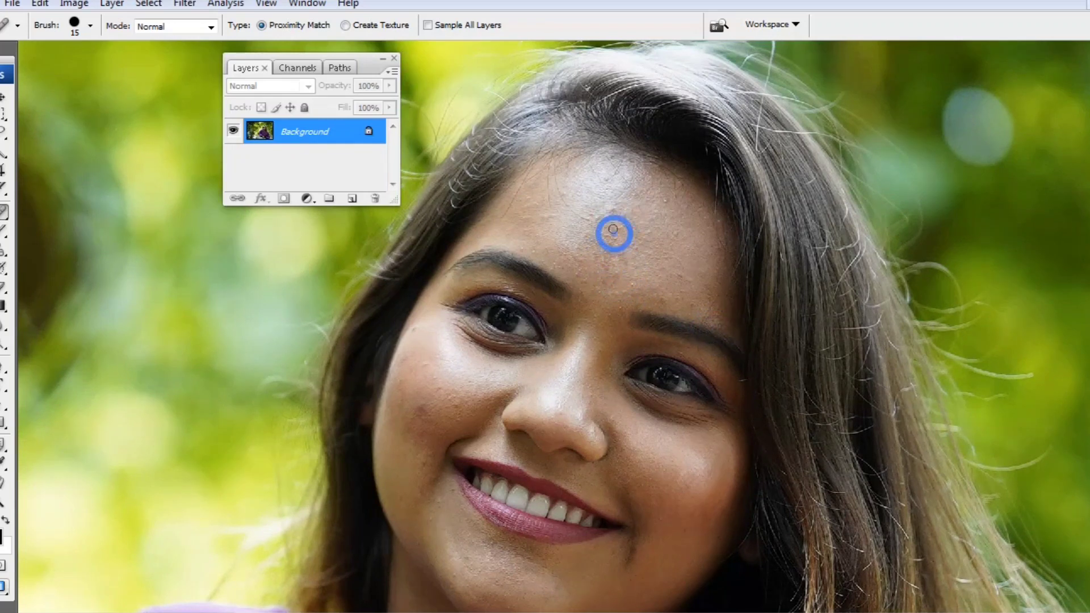
Step: Heal the dark marks on the cheek at the left of the face
left_click_drag(573, 252, 669, 155)
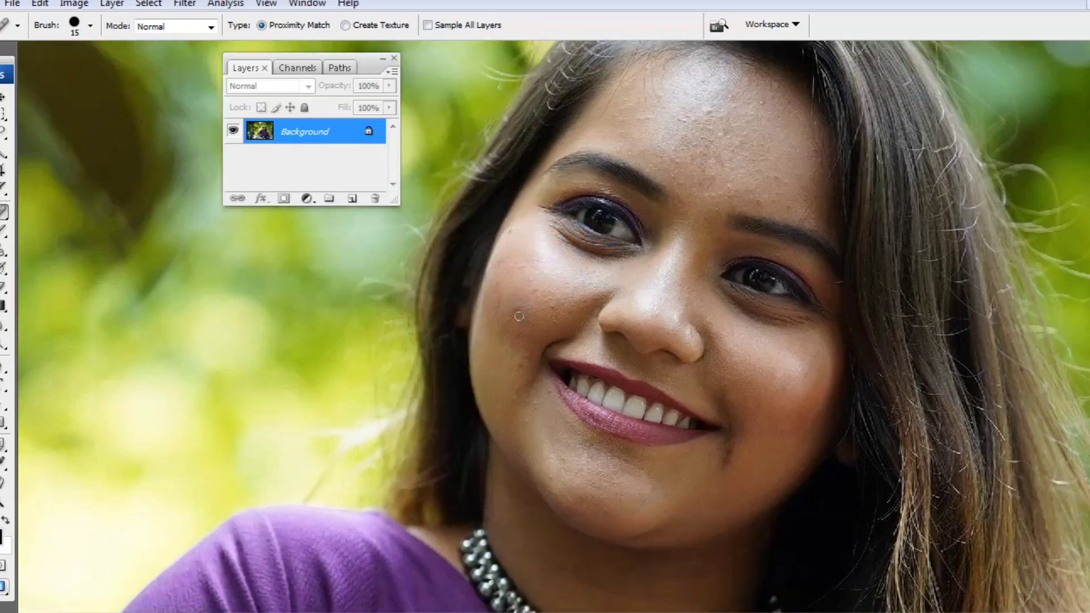
left_click(507, 330)
left_click(548, 311)
left_click(514, 233)
left_click_drag(577, 387, 627, 280)
left_click(703, 209)
left_click_drag(593, 234, 592, 188)
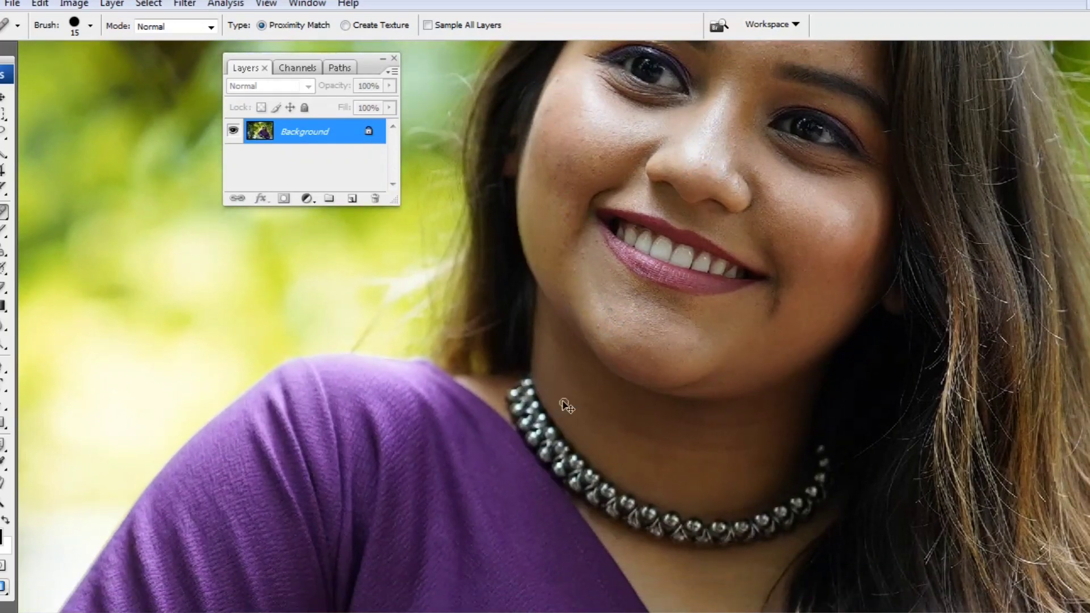
Step: Select the woman's face and neck skin with the Quick Selection tool
key("ctrl+0")
key("w")
left_click_drag(670, 188, 715, 334)
right_click(663, 384)
left_click(710, 73)
key("Return")
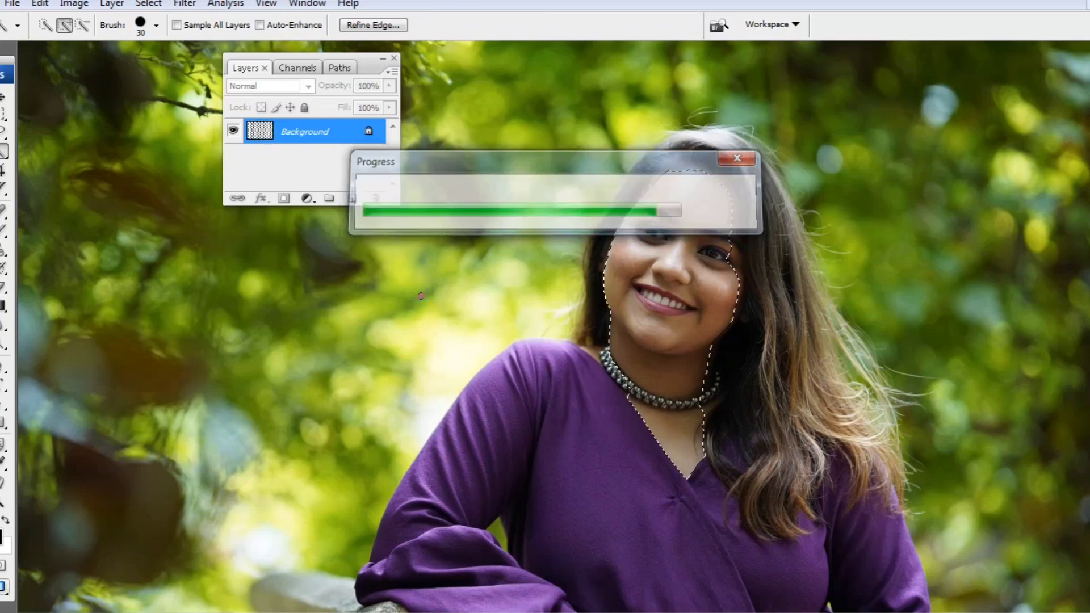
Step: Save the photo as a baseline JPEG at quality 8 and smooth the selected skin with the Noiseware Professional filter
key("ctrl+s")
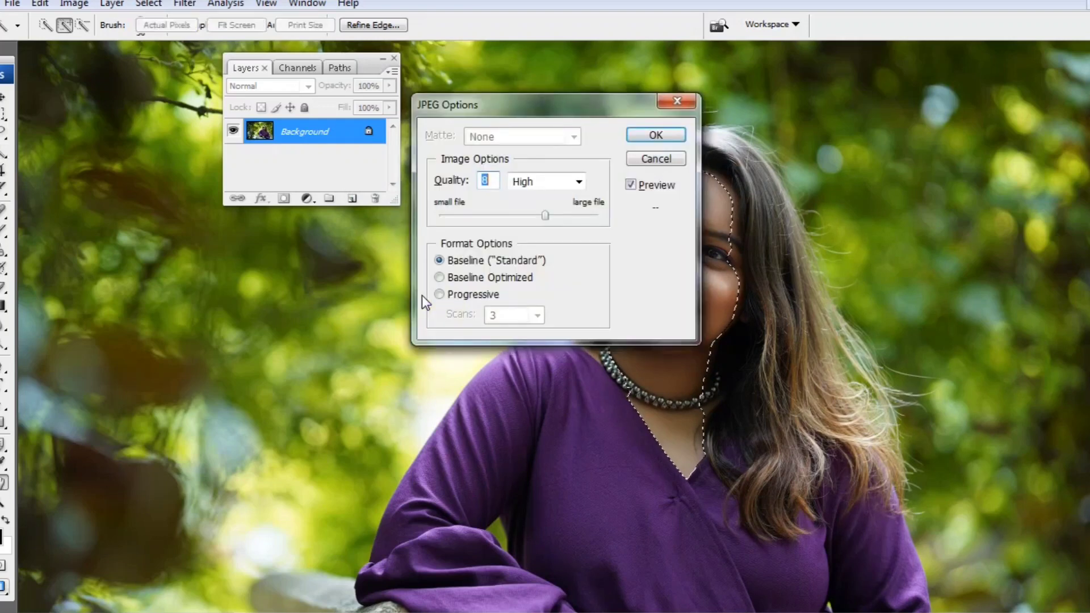
left_click(631, 136)
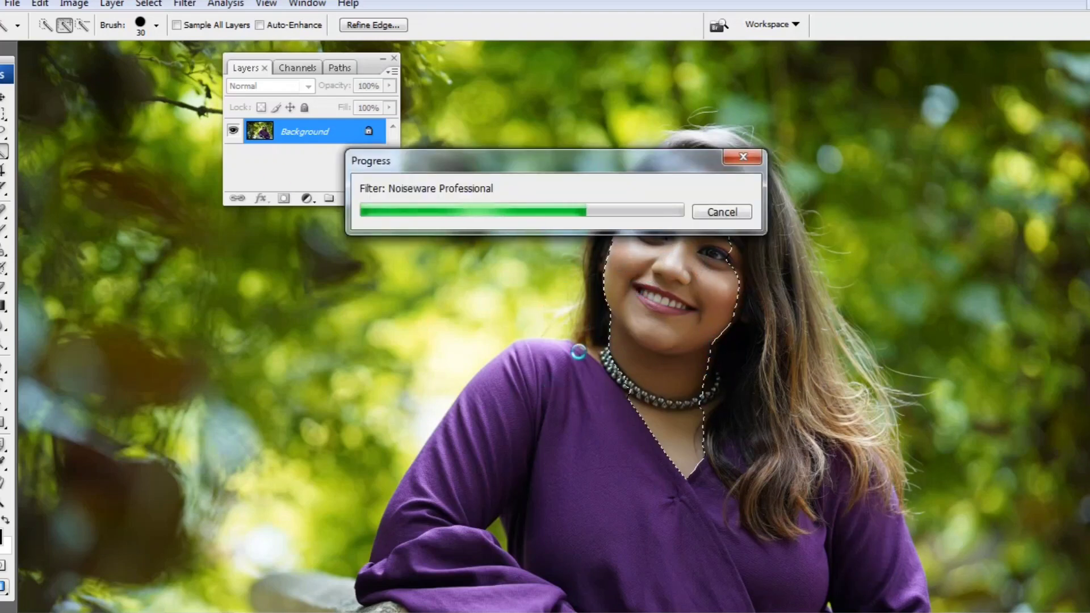
key("ctrl+minus")
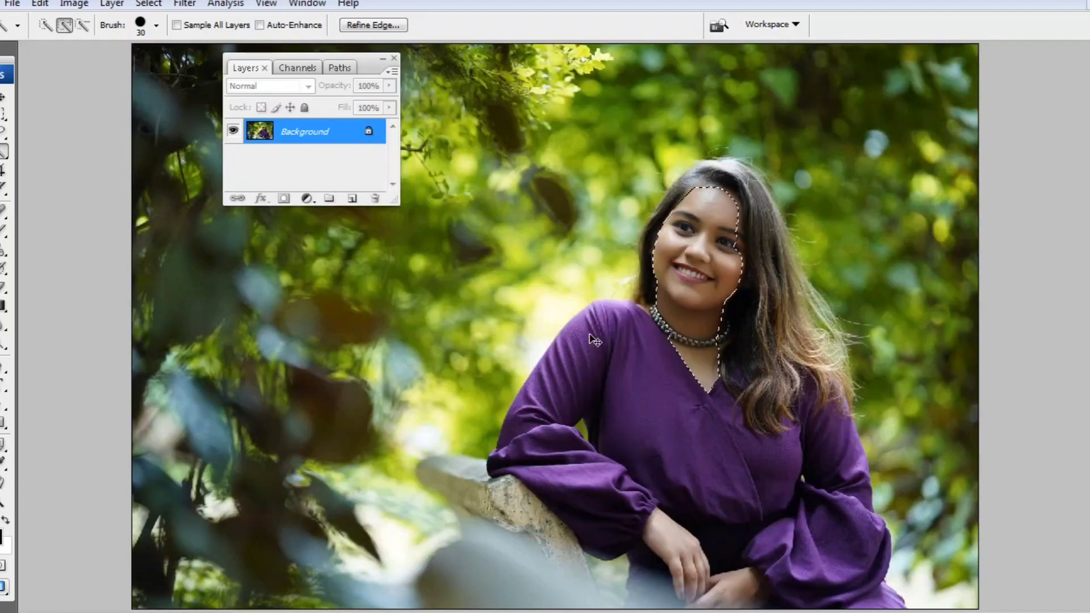
Step: Deselect the skin, copy the whole retouched photo and paste it onto the album page above the tall rectangle's layer
key("ctrl+d")
key("ctrl+minus")
key("ctrl+a")
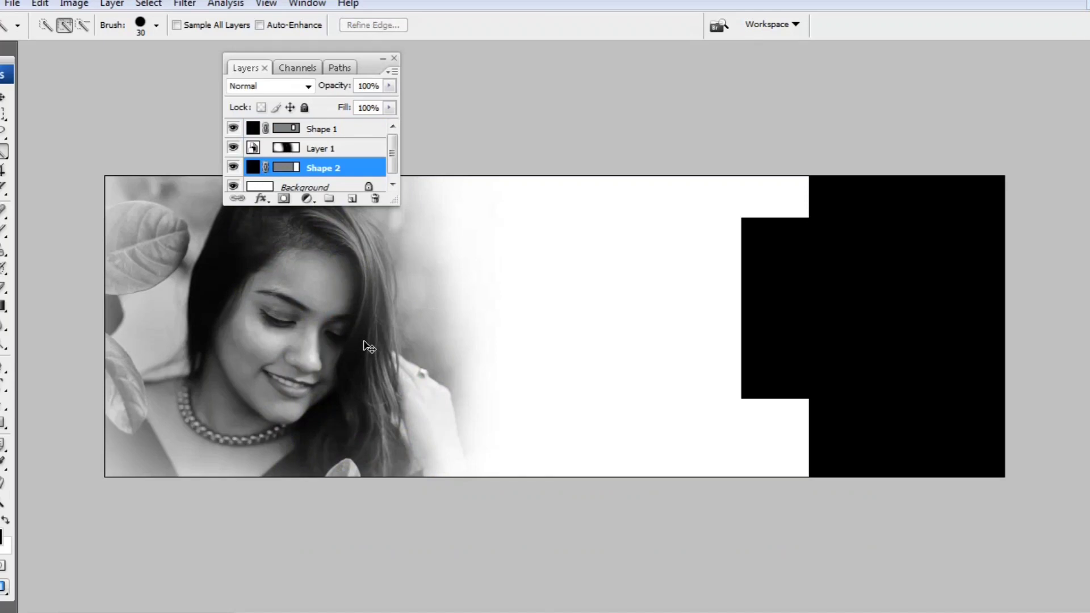
key("ctrl+v")
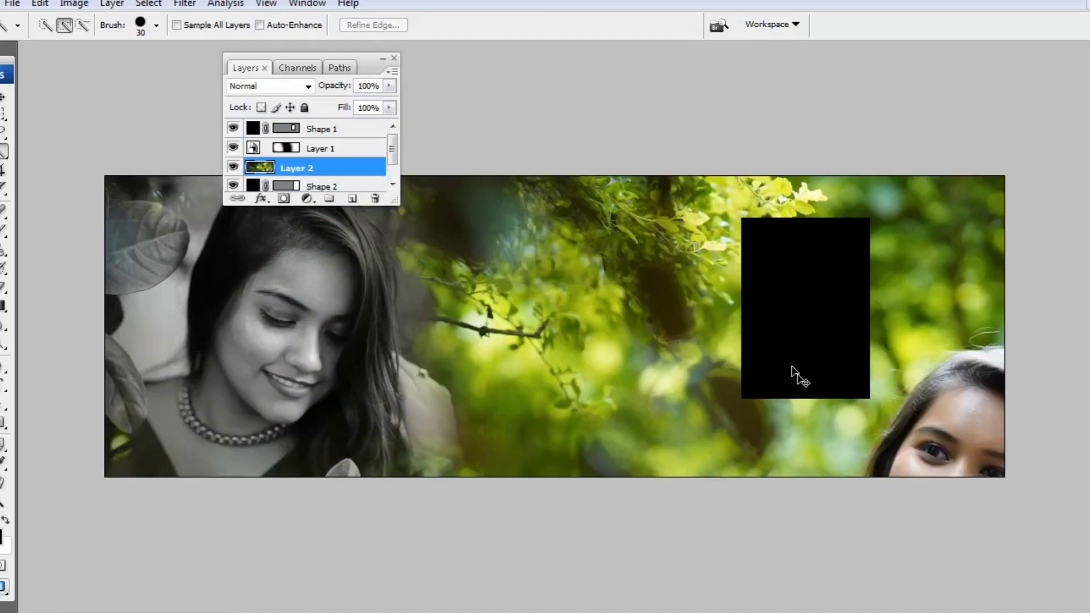
Step: Scale the pasted photo down over the page's right end with Free Transform and clip it to the tall black rectangle
key("ctrl+t")
key("Return")
key("w")
right_click(324, 167)
left_click(369, 264)
key("ctrl+t")
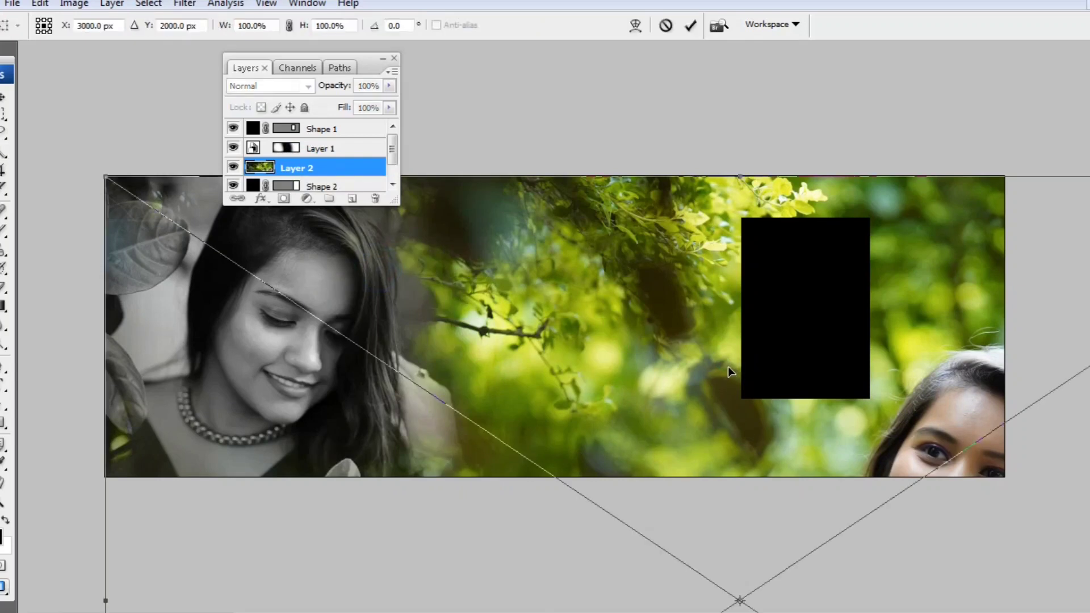
key("ctrl+minus")
key("ctrl+minus")
left_click_drag(330, 254, 537, 394)
left_click_drag(588, 426, 703, 307)
left_click_drag(811, 399, 798, 374)
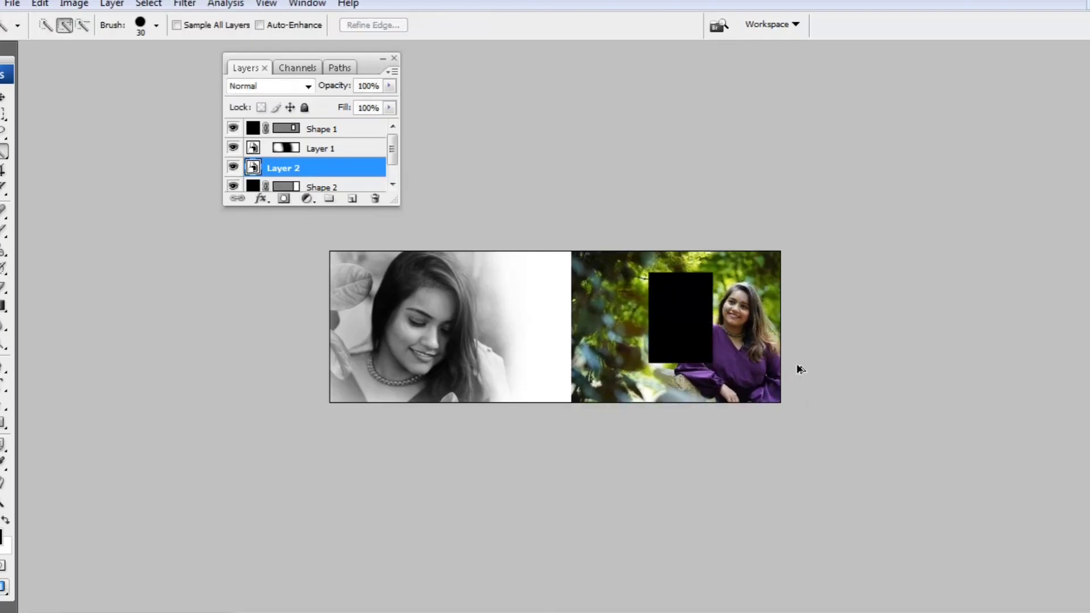
key("ctrl+alt+g")
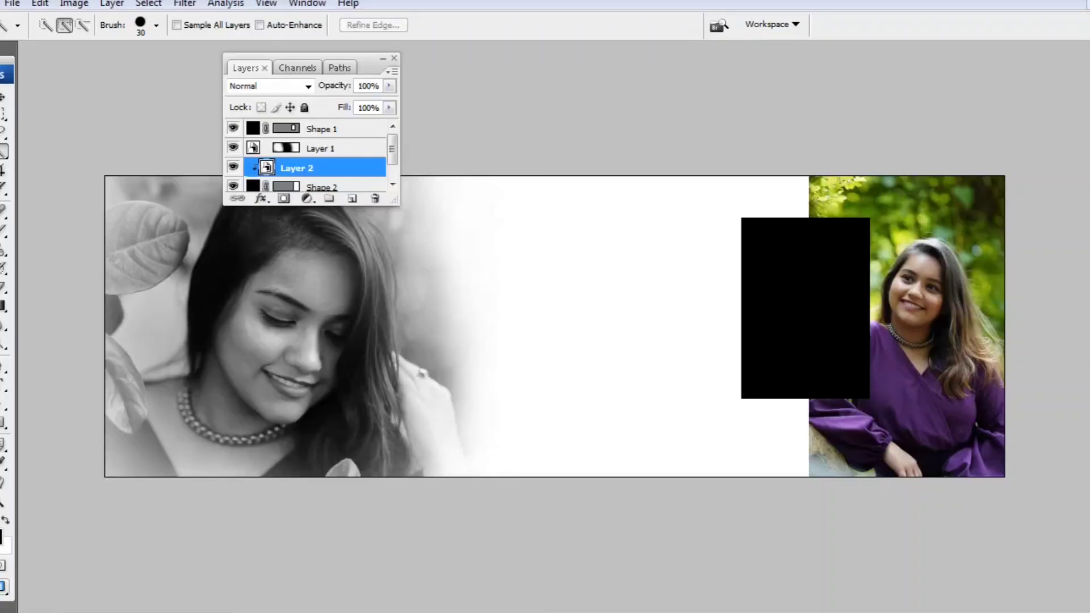
Step: Select the tall rectangle that clips the purple-dress photo and nudge it slightly left
key("v")
right_click(939, 281)
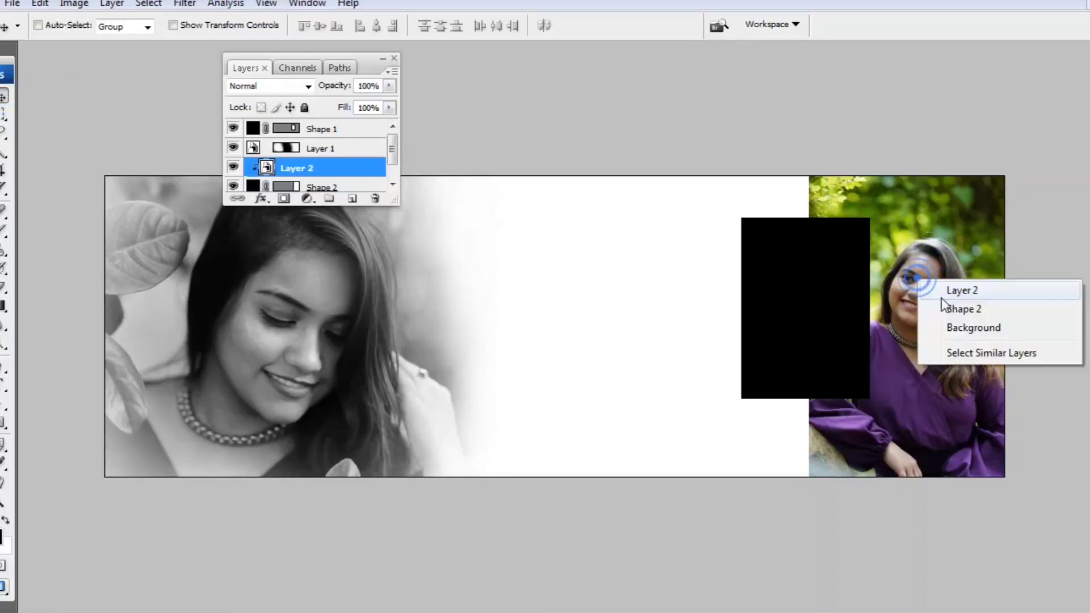
left_click(949, 308)
key("shift+Left")
key("shift+Left")
Step: Select the smaller black rectangle's layer and nudge the rectangle left and down
right_click(788, 284)
left_click(808, 295)
key("shift+Left")
key("shift+Left")
key("shift+Left")
key("shift+Left")
key("shift+Down")
key("shift+Down")
key("shift+Left")
key("shift+Left")
key("shift+Down")
key("shift+Down")
key("shift+Left")
right_click(815, 334)
left_click(817, 334)
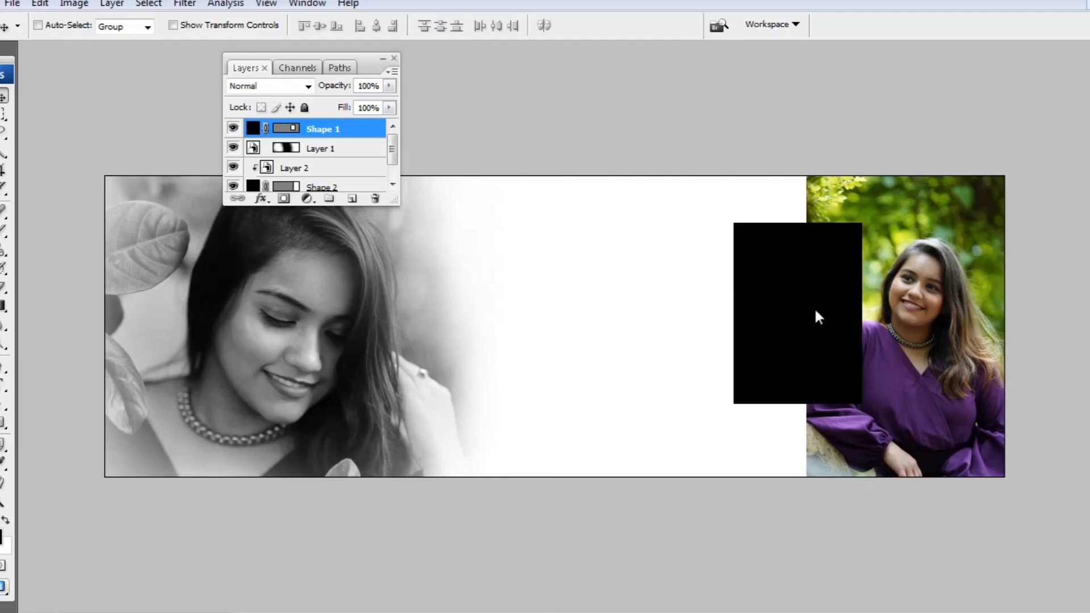
Step: Open photo (6) of the woman in the black dress from the album folder
key("ctrl+o")
left_click(131, 332)
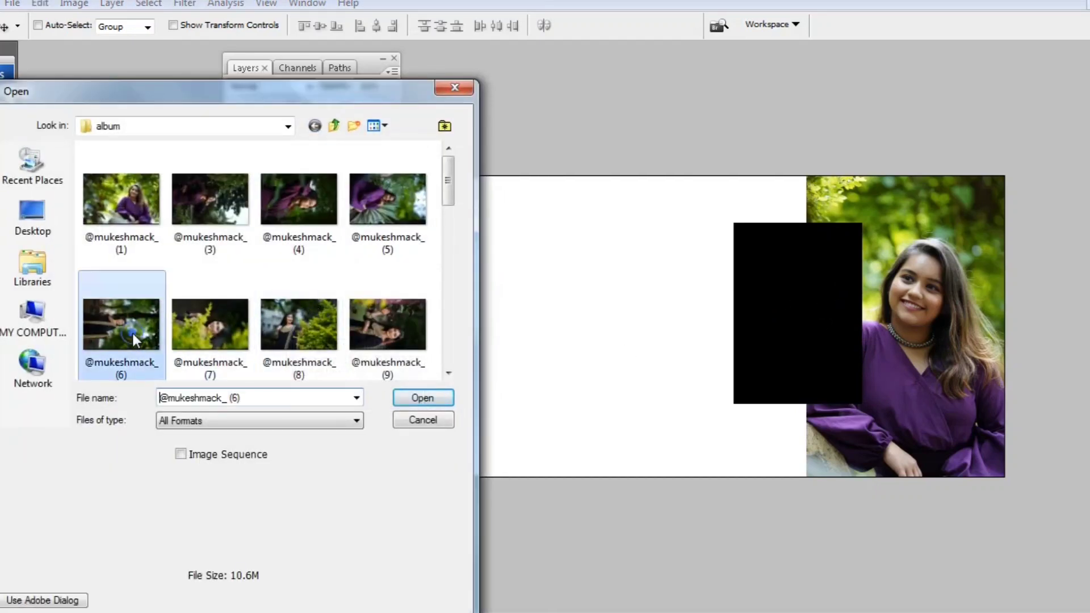
left_click(430, 398)
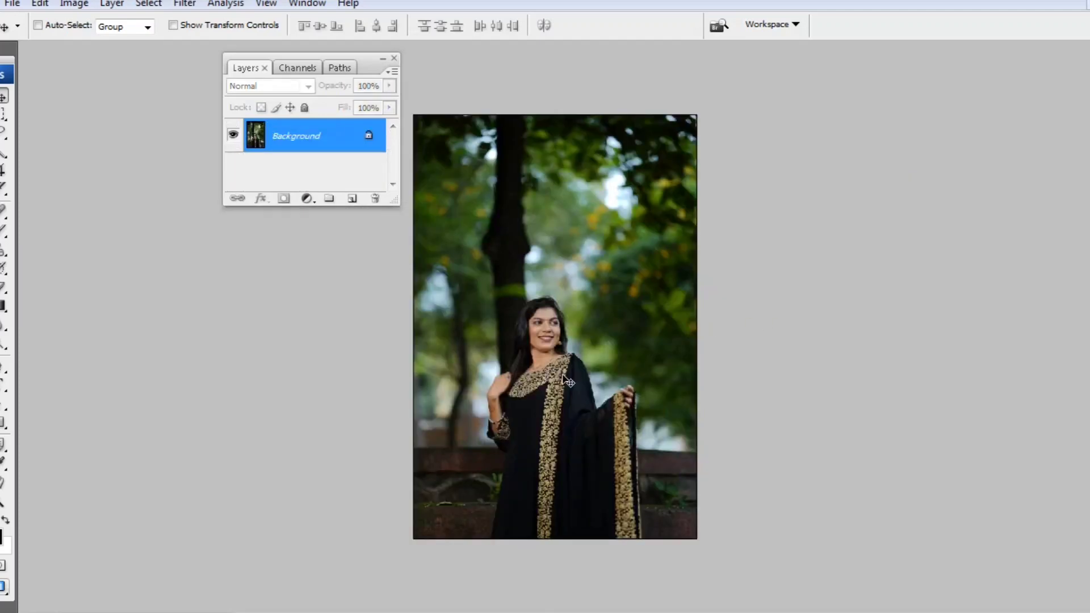
Step: Remove the visible spots on the cheeks and around the mouth with the Spot Healing Brush at 15 px
key("ctrl+plus")
key("ctrl+plus")
key("ctrl+plus")
key("ctrl+plus")
key("ctrl+plus")
left_click_drag(573, 395, 672, 296)
left_click(4, 211)
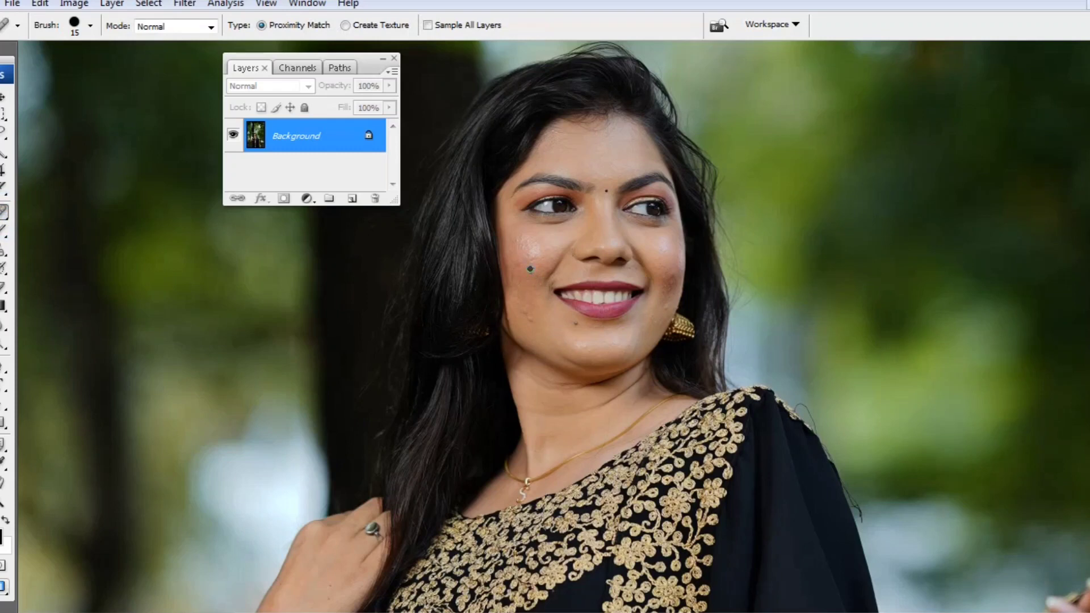
left_click_drag(537, 276, 527, 252)
scroll(607, 190, "up", 1)
left_click(601, 201)
left_click(665, 304)
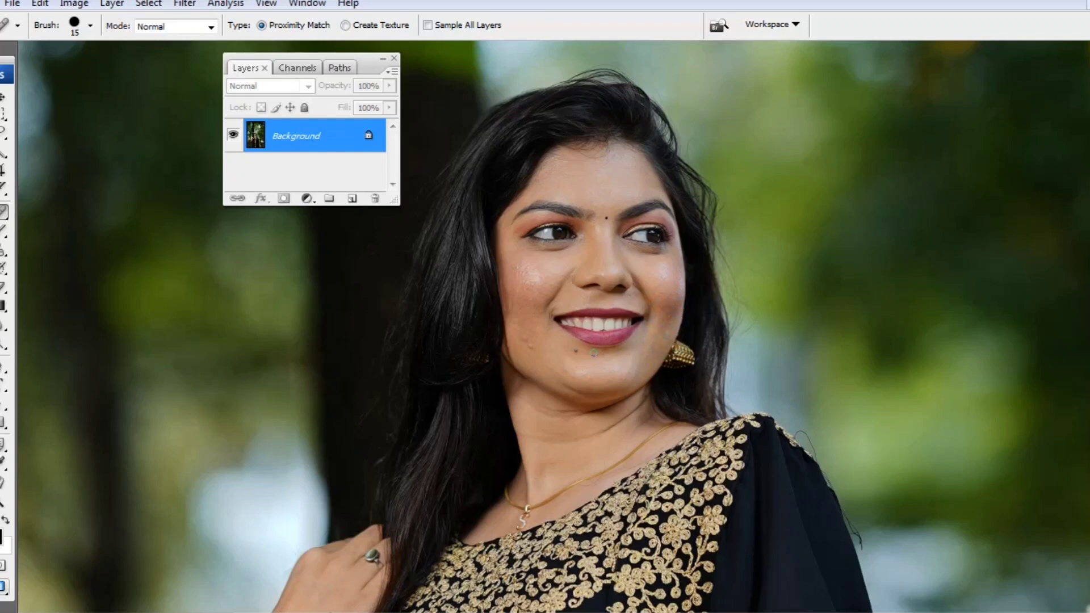
left_click(553, 353)
left_click(523, 321)
Step: Reduce the healing brush to 10 px and heal the spots above the shiny area of the left cheek
scroll(528, 289, "up", 4)
left_click_drag(518, 243, 613, 275)
left_click(588, 218)
left_click(596, 241)
key("bracketleft")
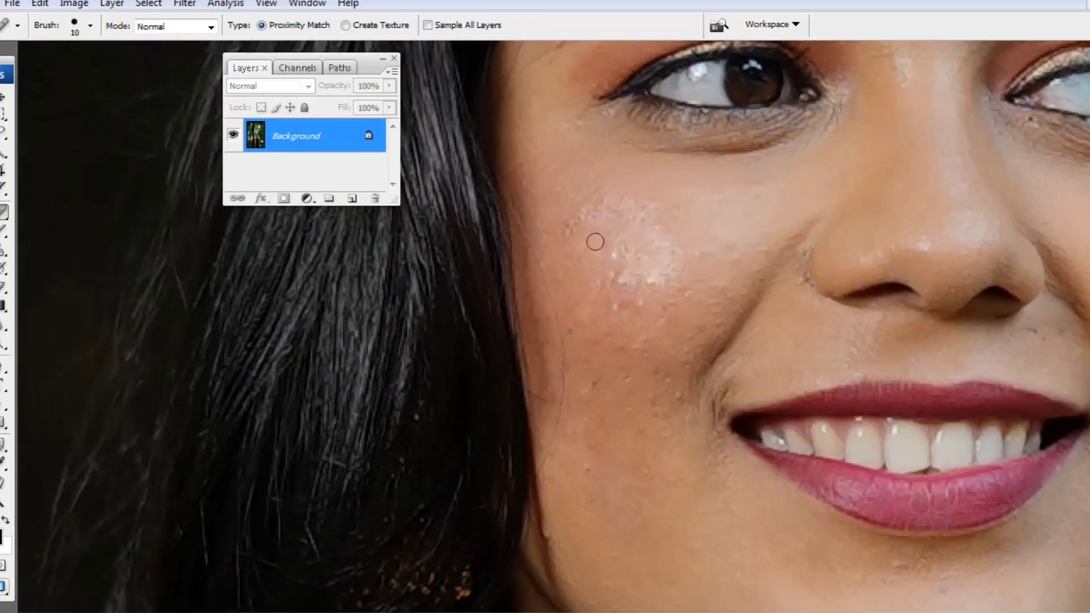
left_click(589, 215)
Step: Reduce the healing brush to 7 px and heal the remaining spots on the shiny cheek and beside the nose
key("bracketleft")
left_click(643, 212)
left_click(649, 197)
left_click(610, 281)
left_click(645, 301)
left_click(640, 312)
left_click(622, 253)
left_click(721, 252)
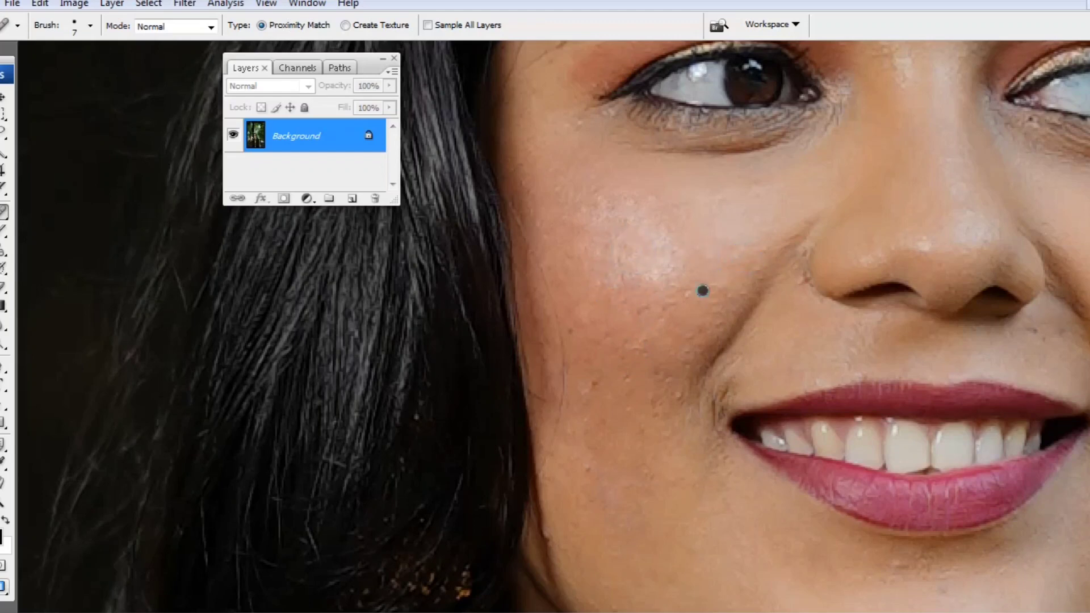
left_click(687, 293)
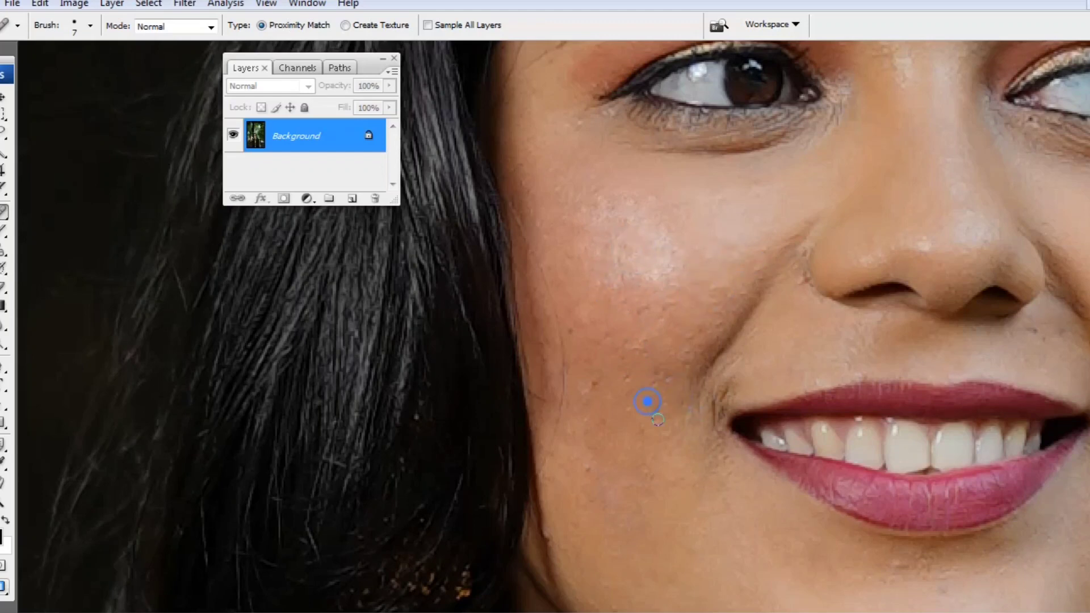
left_click(798, 278)
left_click(798, 249)
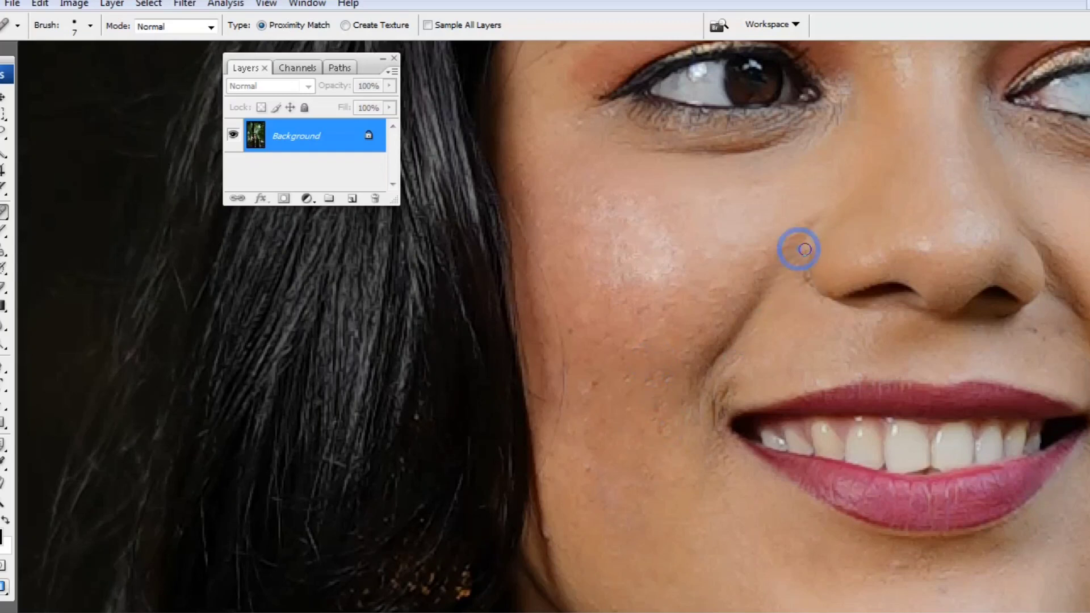
key("ctrl+0")
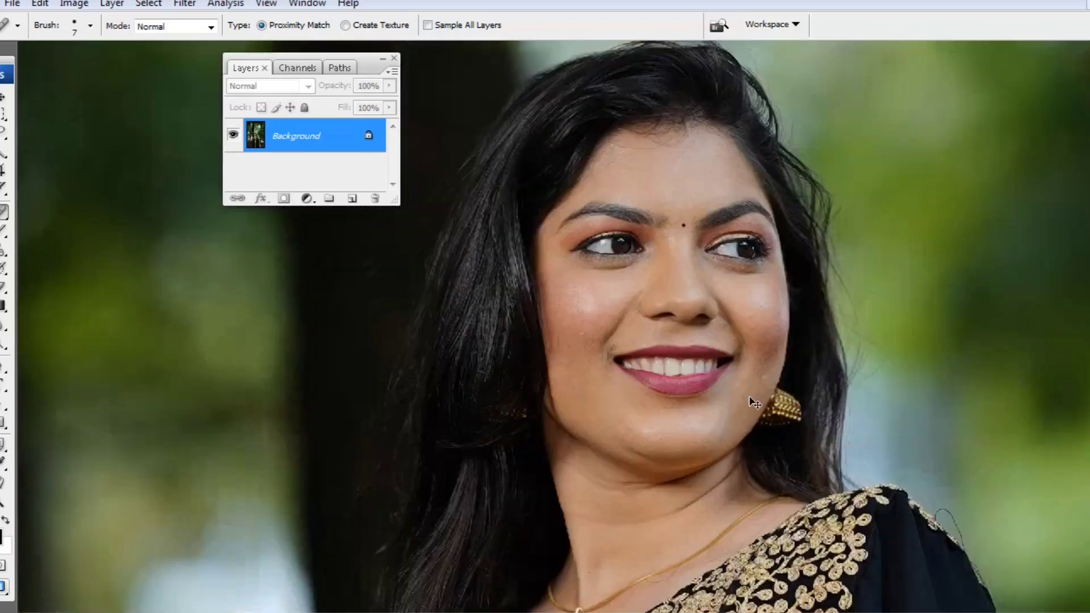
Step: Select the woman's face and neck with the Quick Selection tool at 30 px
left_click(4, 152)
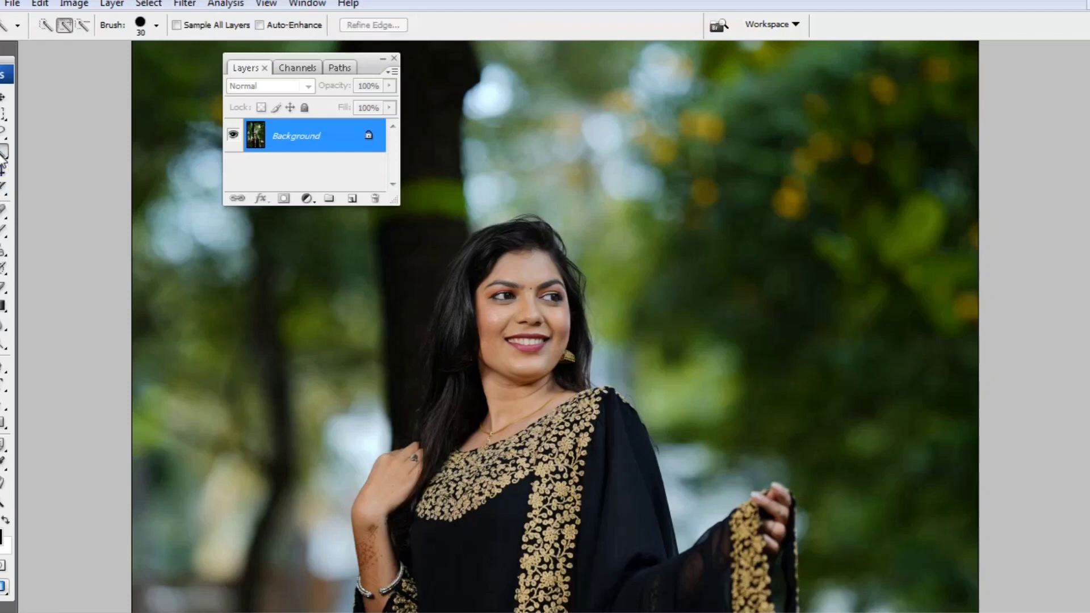
mouse_move(528, 267)
left_mouse_down()
mouse_move(540, 303)
mouse_move(514, 391)
left_mouse_up()
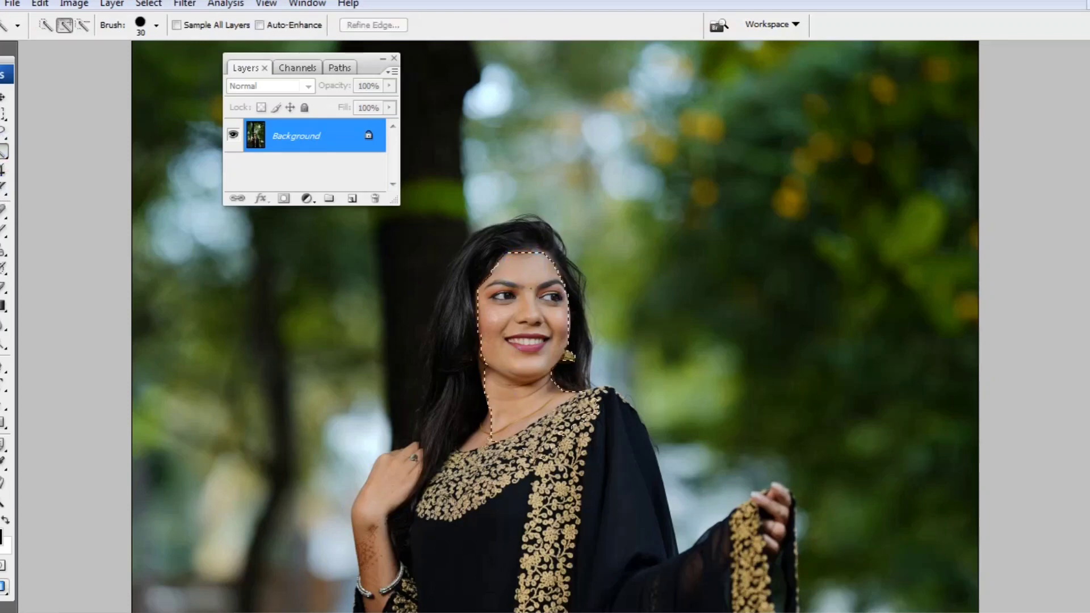
right_click(505, 389)
left_click(530, 119)
left_click(633, 189)
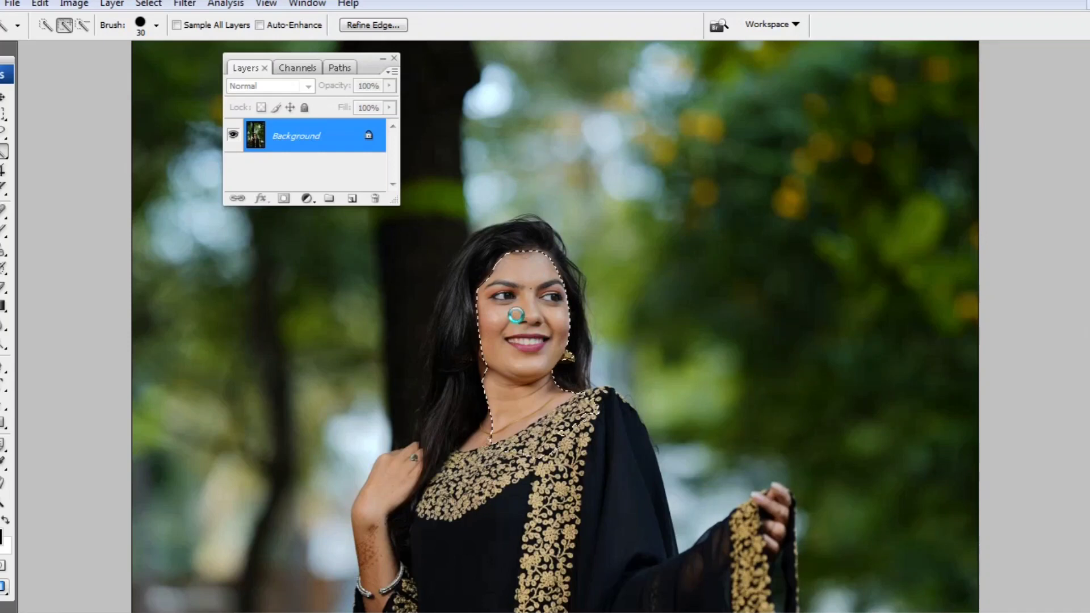
Step: Reapply the Noiseware Professional filter to the selected skin and clear the selection
key("ctrl+f")
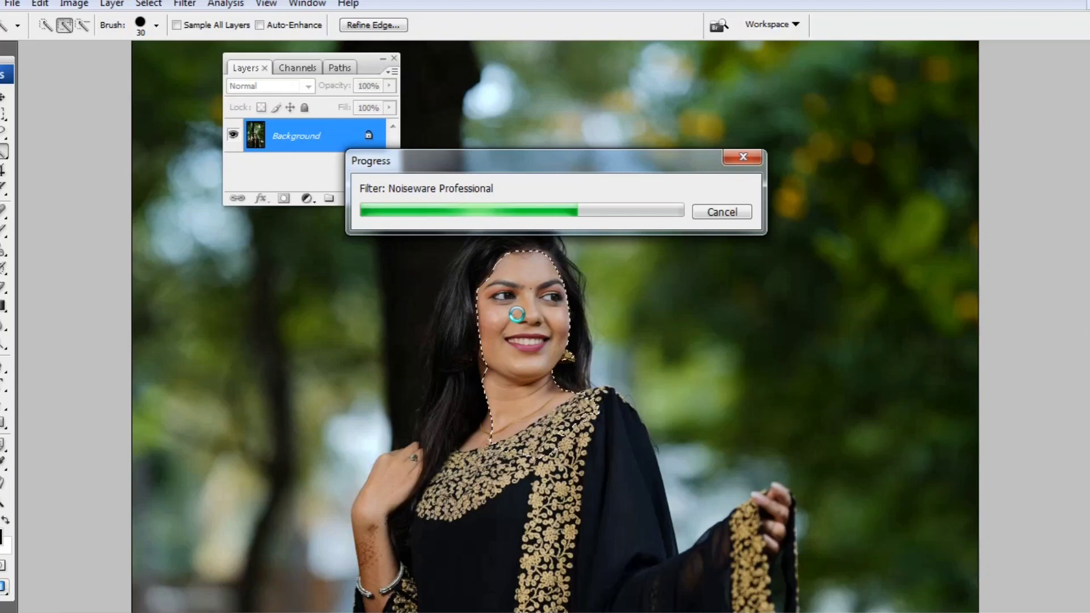
key("ctrl+d")
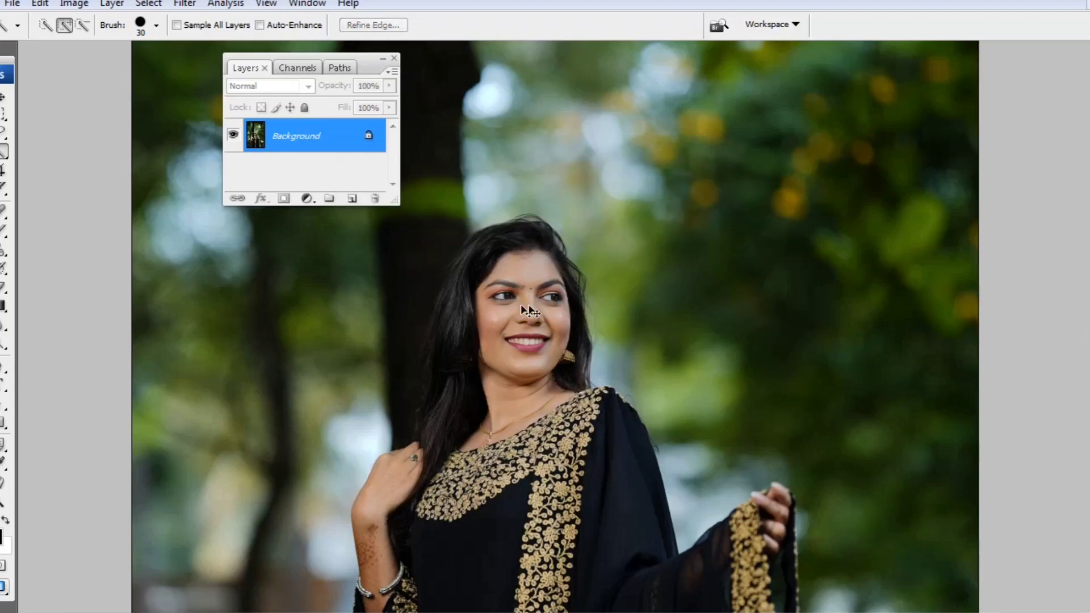
key("ctrl+plus")
key("ctrl+0")
Step: Copy the whole retouched photo into the album page, convert it to a Smart Object and clip it to the smaller rectangle
key("ctrl+a")
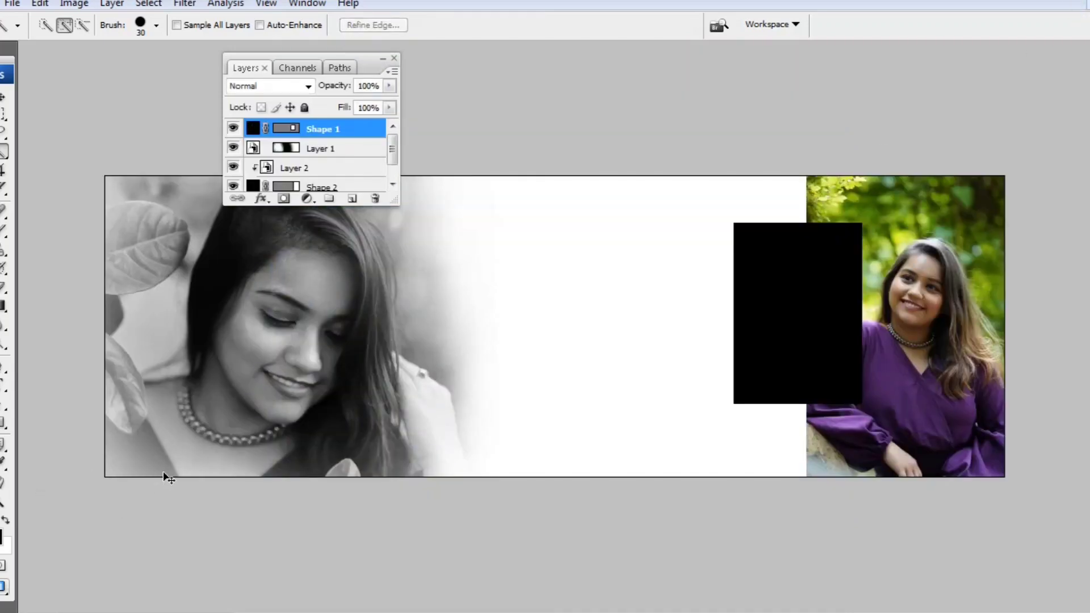
key("ctrl+v")
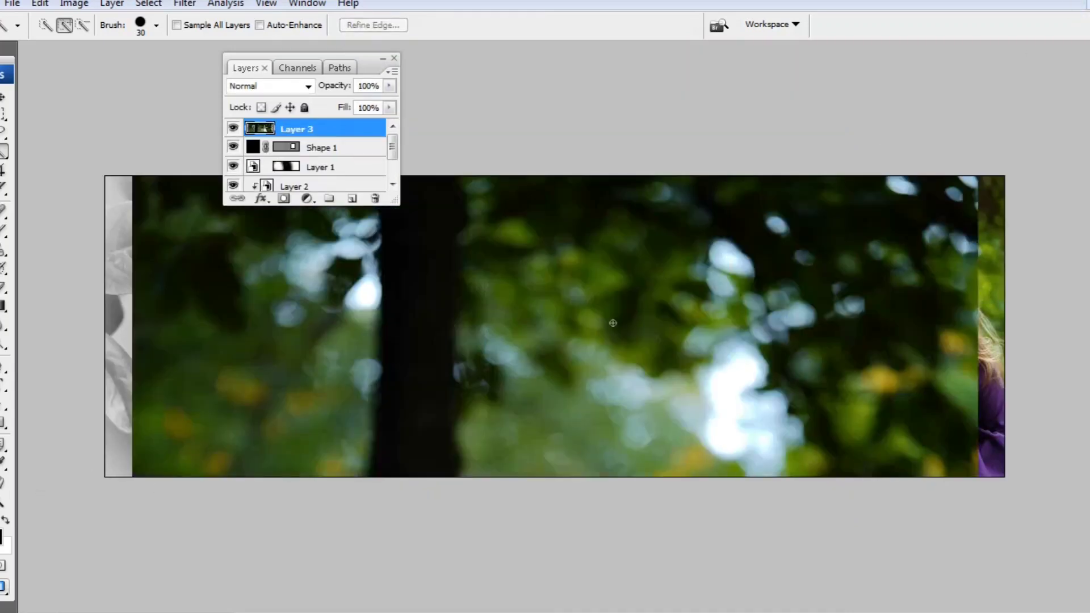
right_click(316, 132)
left_click(353, 232)
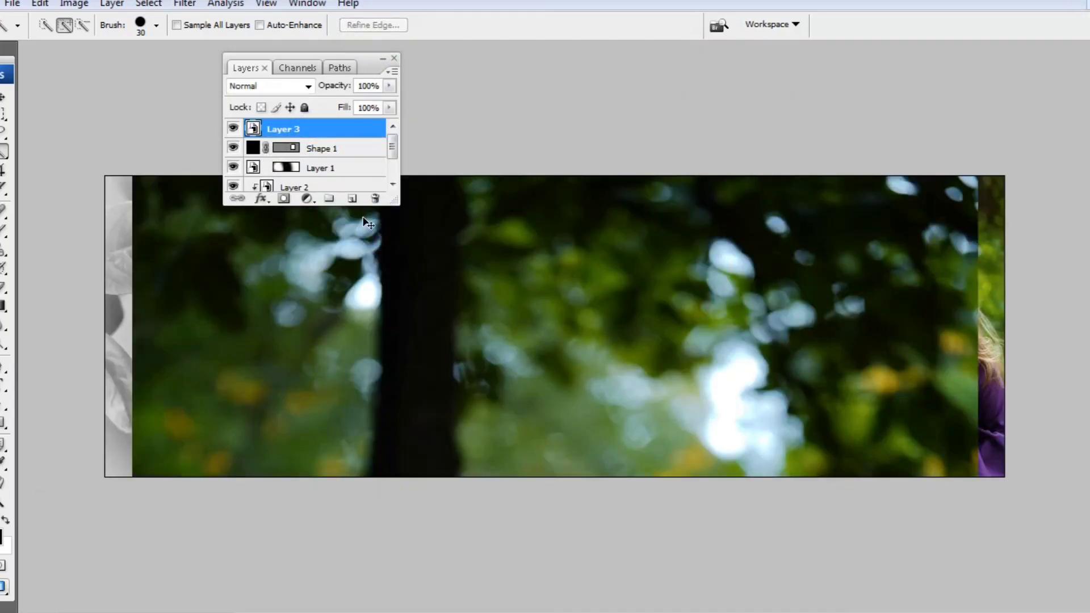
key("ctrl+alt+g")
Step: Scale the black-dress photo down and position it so the woman fits inside the smaller rectangle
key("ctrl+t")
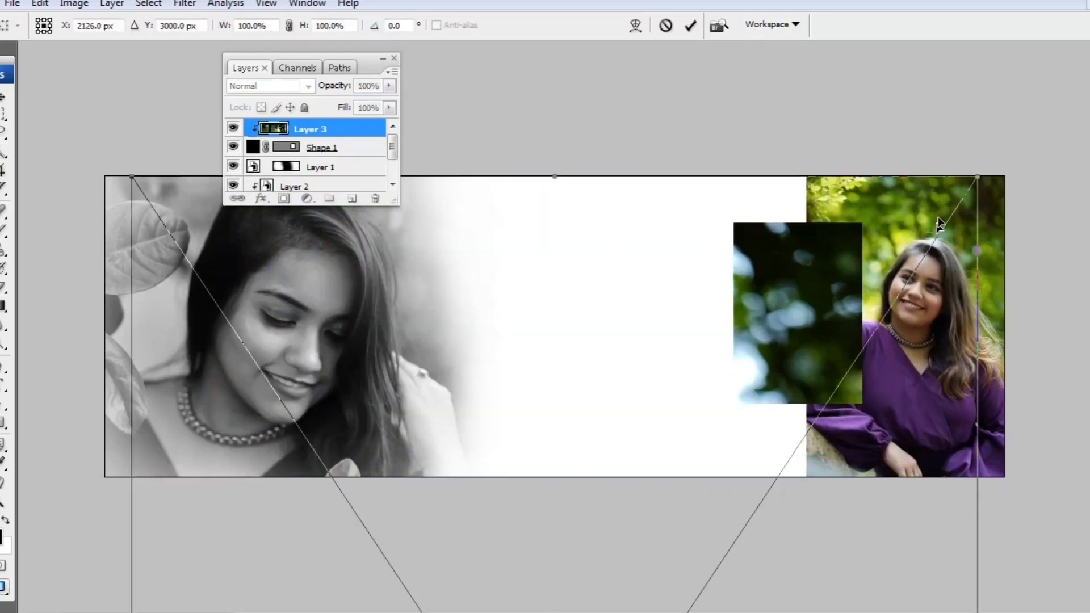
left_click_drag(975, 178, 776, 479)
left_click_drag(631, 567, 875, 175)
left_click_drag(1020, 88, 980, 147)
left_click_drag(799, 433, 814, 280)
left_click_drag(987, 540, 971, 513)
key("Right")
key("Return")
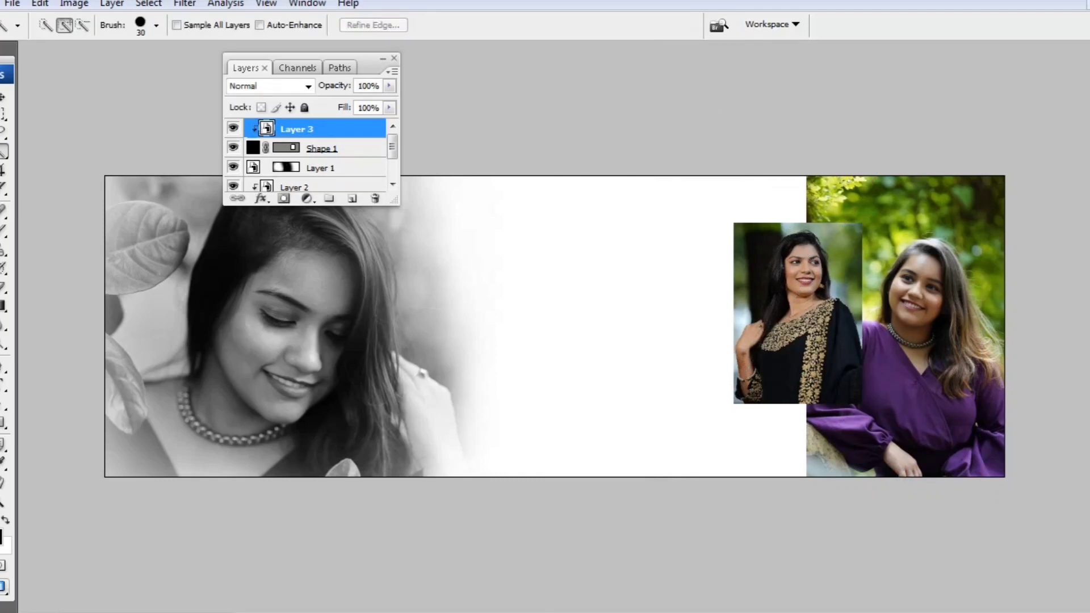
Step: Open the ifect PSD from the bhuge folder and paste its orange glow onto the album page
key("v")
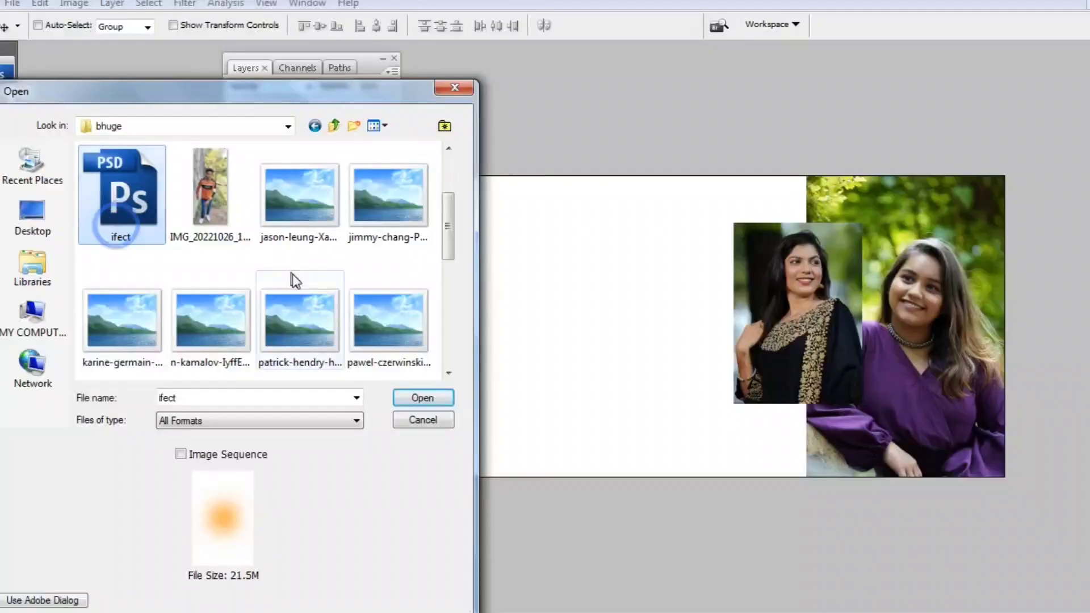
left_click(422, 397)
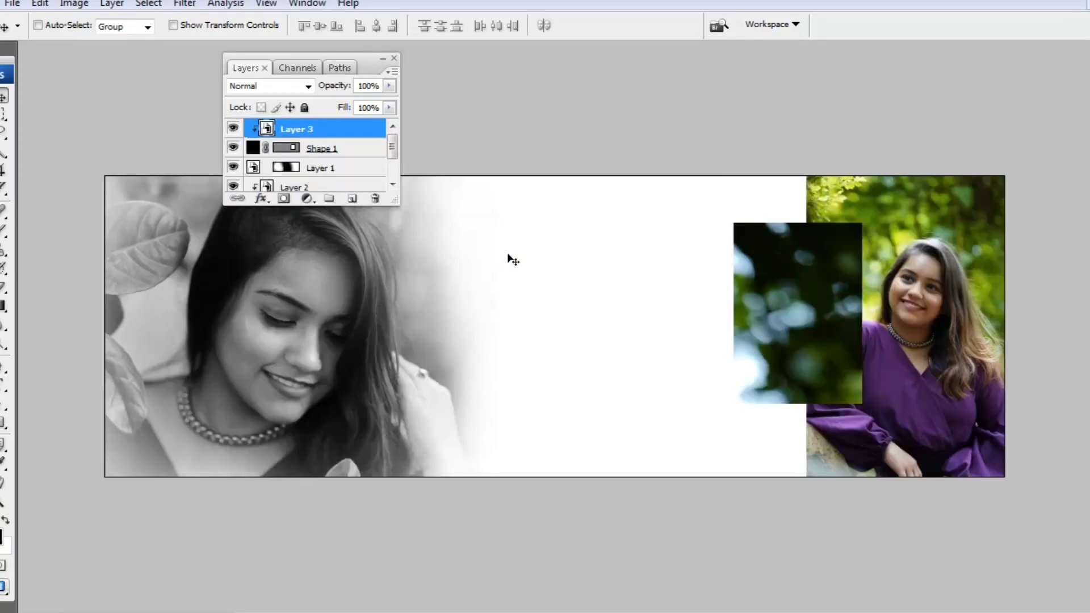
key("ctrl+v")
Step: Enlarge the pasted orange glow and position it over the middle of the album page
key("ctrl+t")
left_click_drag(587, 433, 613, 230)
key("ctrl+minus")
left_click_drag(792, 79, 686, 182)
left_click_drag(578, 410, 571, 428)
left_click_drag(707, 570, 890, 612)
left_click_drag(800, 445, 833, 421)
left_click_drag(286, 374, 68, 358)
left_click_drag(444, 425, 520, 457)
key("Return")
right_click(715, 325)
left_click(720, 329)
Step: Stretch the orange glow layer to 140.5% width and 102% height, centred on the page's lower edge
key("ctrl+t")
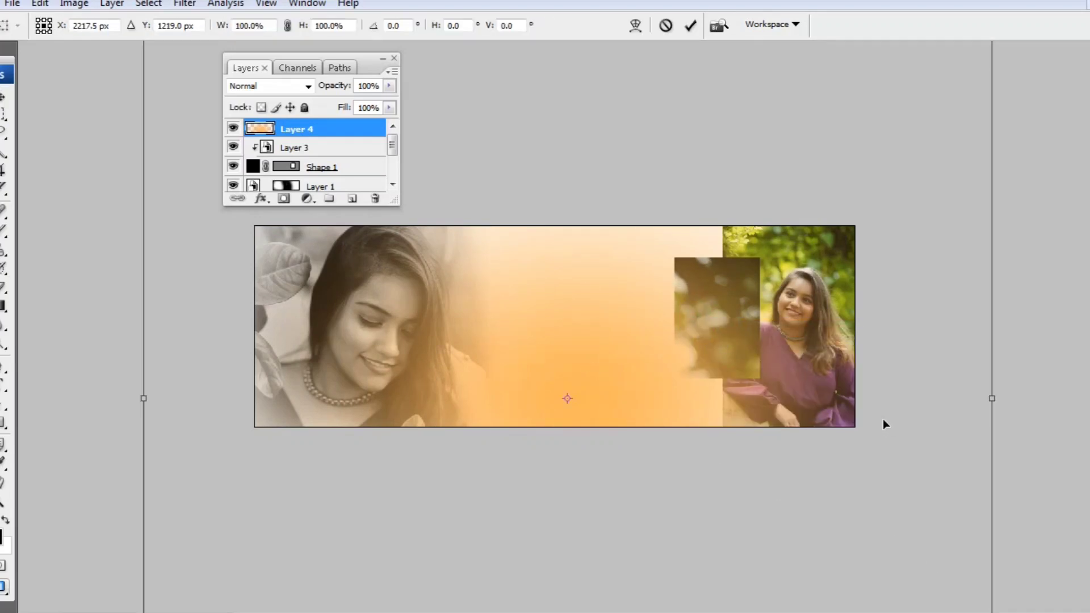
key("ctrl+minus")
key("ctrl+minus")
left_click_drag(719, 197, 749, 205)
left_click_drag(559, 205, 559, 181)
left_click_drag(357, 351, 303, 351)
left_click_drag(694, 347, 709, 376)
key("Return")
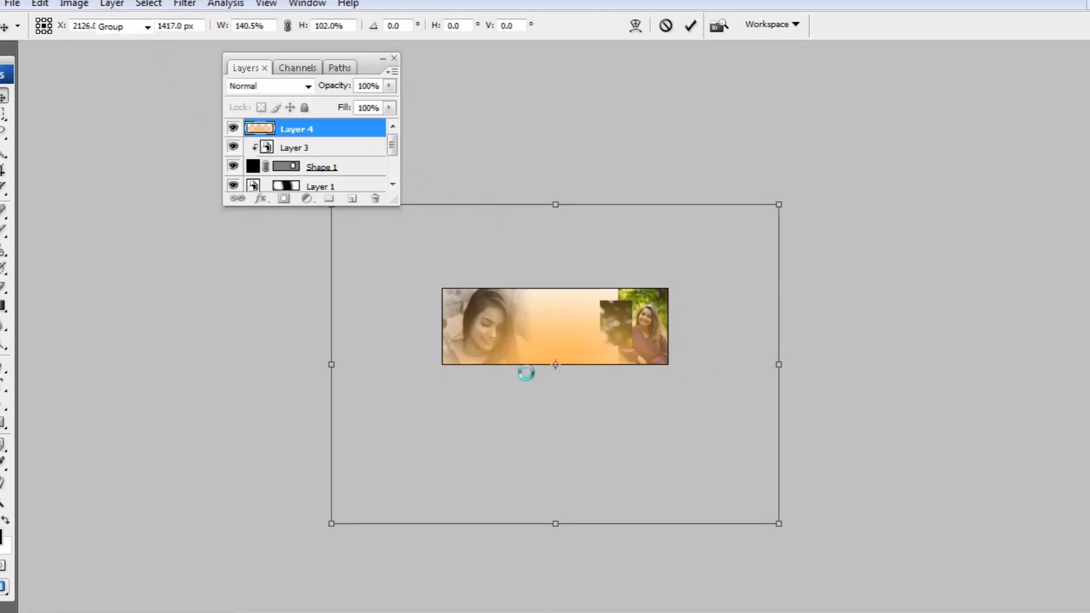
Step: Lower the orange glow layer's opacity to 62%
key("ctrl+plus")
key("ctrl+plus")
key("ctrl+plus")
key("ctrl+plus")
key("ctrl+minus")
left_click(388, 85)
left_click_drag(389, 102, 356, 103)
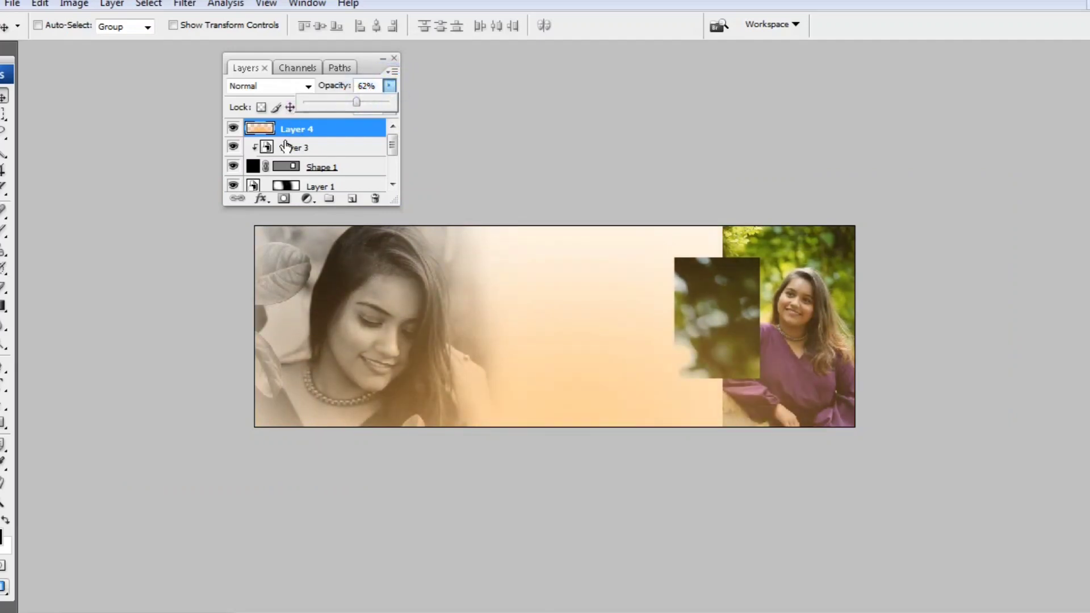
Step: Try several blend modes on the orange glow layer and set it to Multiply
left_click(278, 85)
left_click(275, 111)
scroll(273, 89, "down", 1)
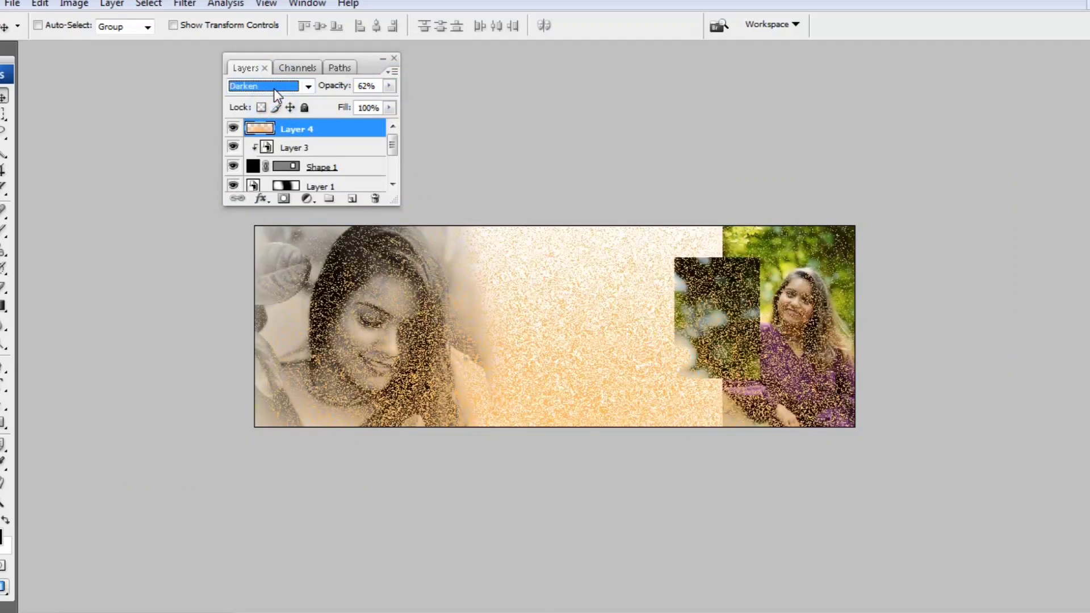
scroll(273, 88, "down", 12)
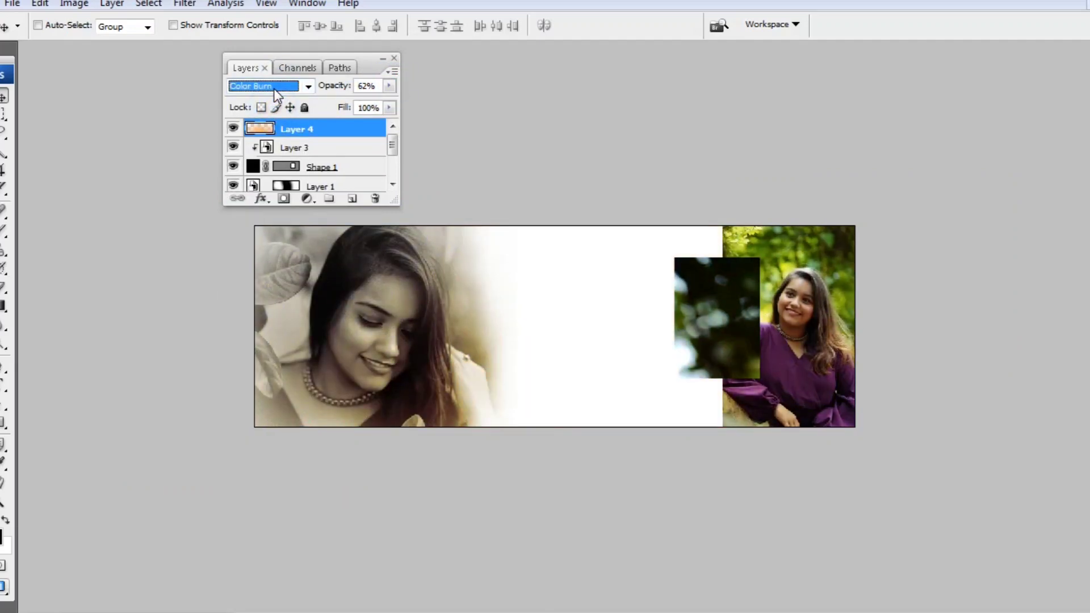
scroll(274, 88, "down", 9)
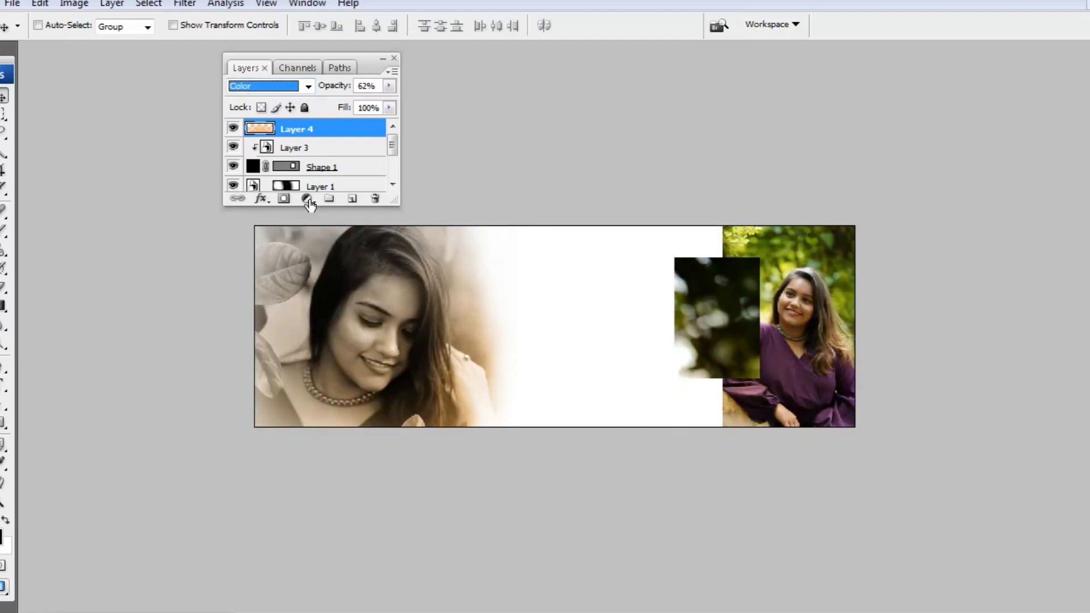
left_click(244, 86)
left_click(244, 155)
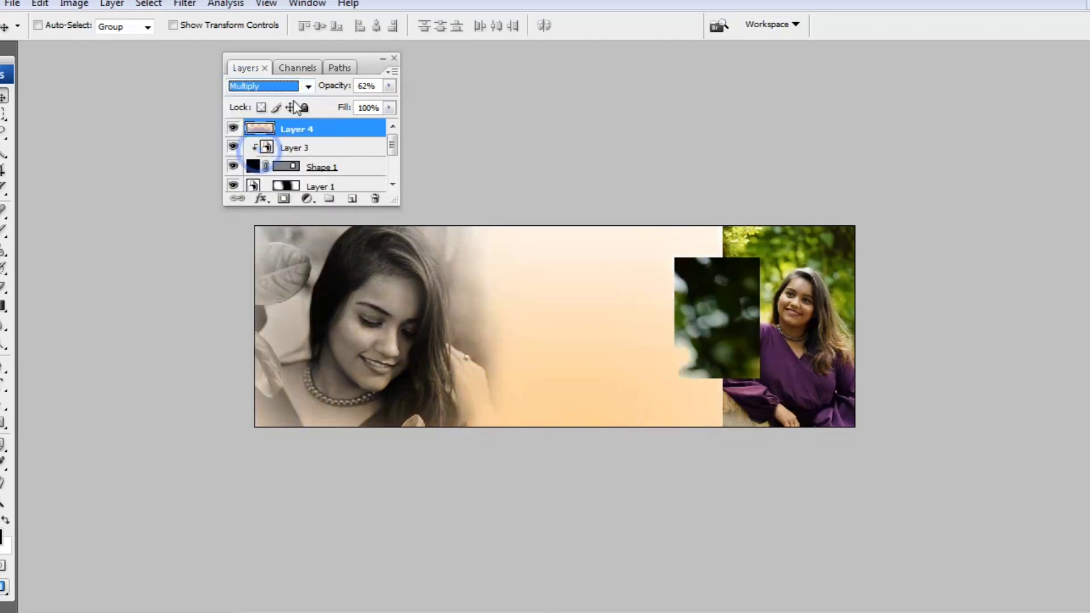
Step: Select Layer 3 and scale its black-dress photo down so the woman fits inside the smaller rectangle
right_click(735, 328)
left_click(740, 334)
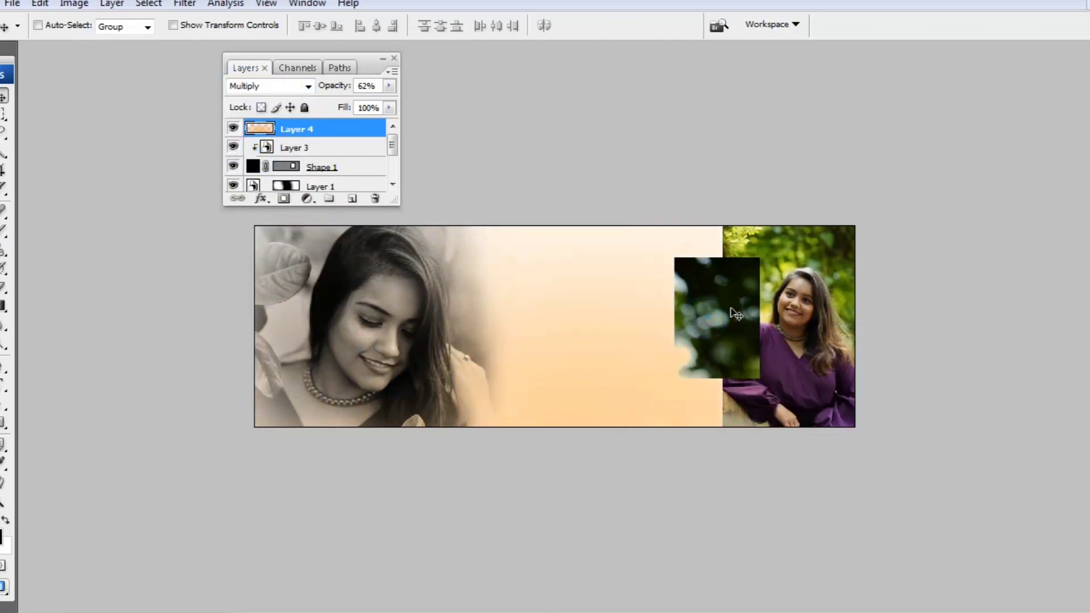
left_click(325, 147)
left_click(233, 146)
left_click(233, 146)
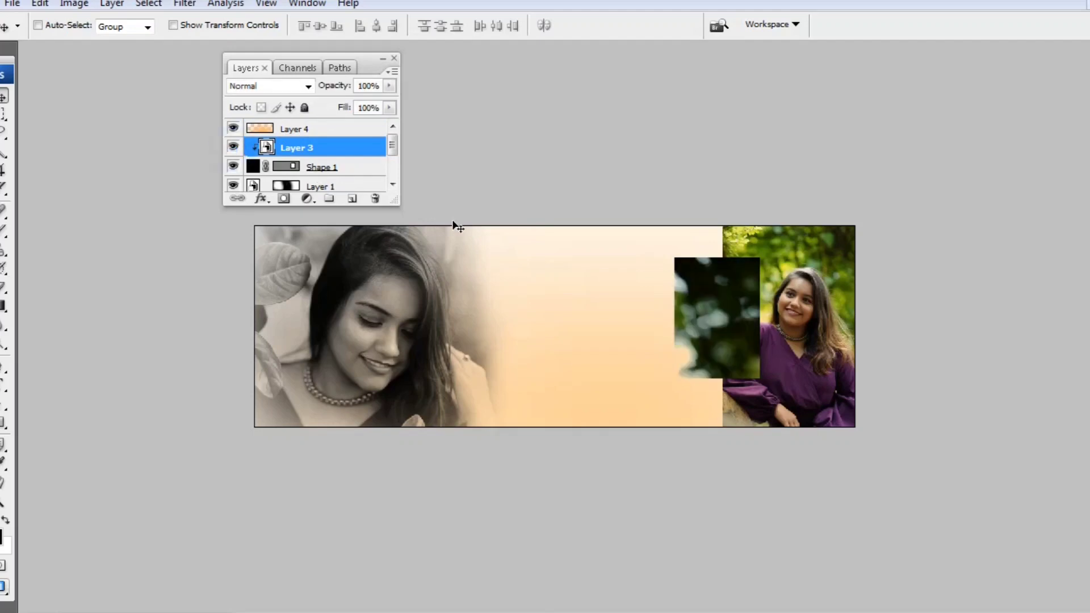
key("ctrl+t")
left_click_drag(837, 227, 565, 388)
left_click_drag(537, 540, 715, 178)
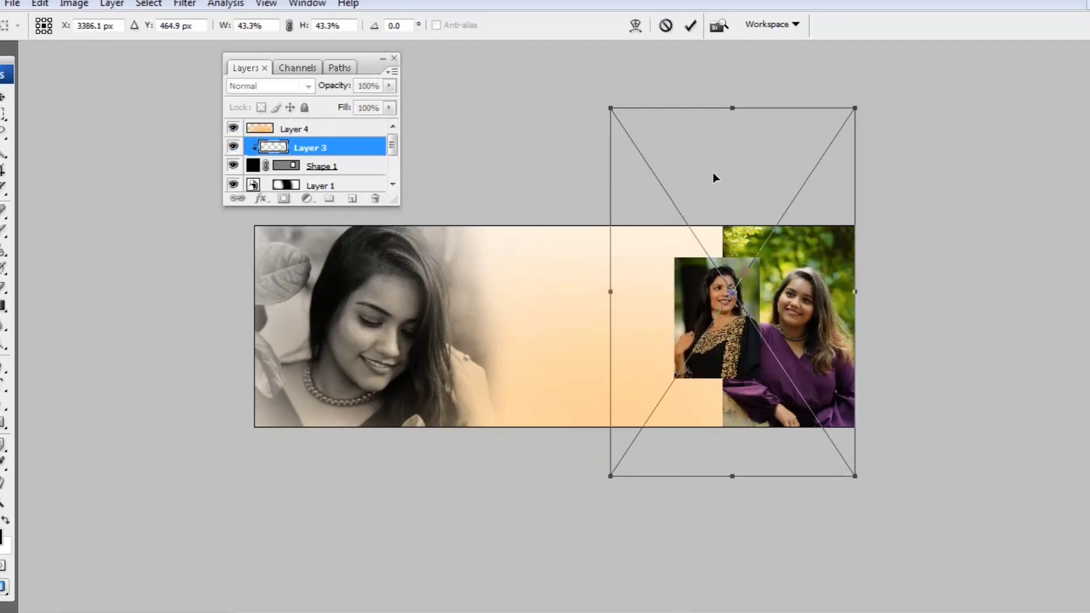
left_click_drag(857, 107, 845, 125)
left_click_drag(786, 276, 777, 269)
Step: Nudge the clipped black-dress photo right and slightly down within its rectangle and apply the transform
key("Right")
key("Right")
key("Right")
key("Right")
key("Right")
key("Right")
key("Right")
key("Down")
key("Down")
key("Right")
key("Right")
key("Return")
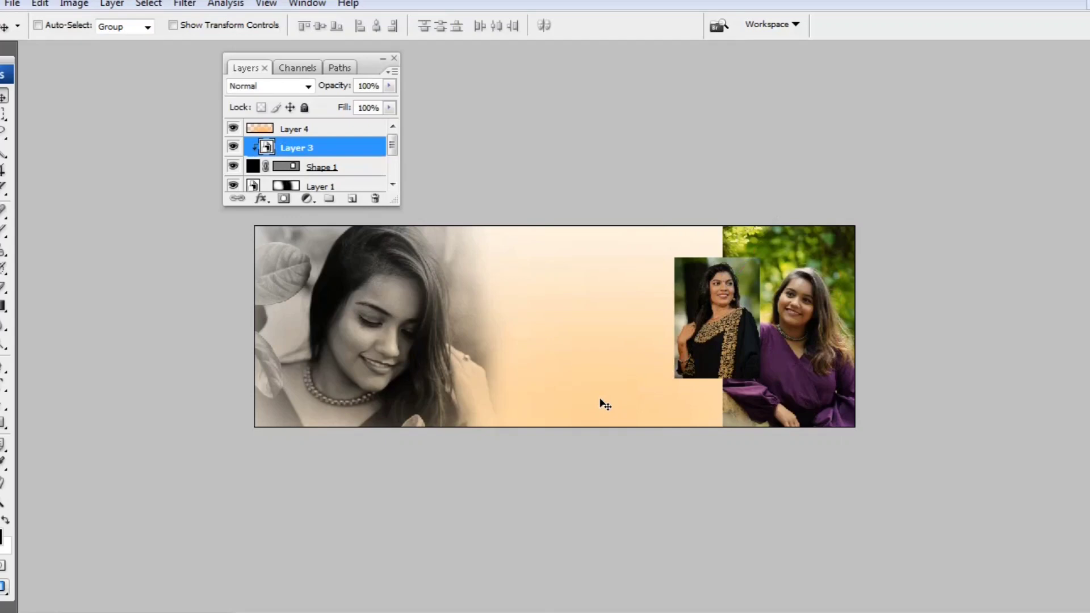
key("ctrl+plus")
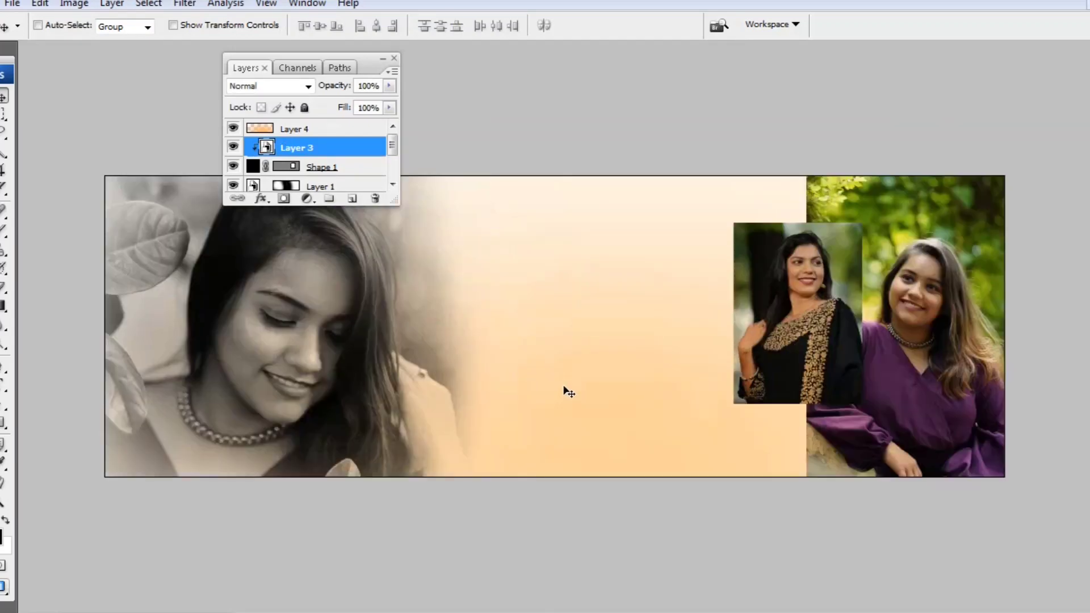
Step: Open the other orange glow PSD, the last file in the bhuge folder
key("ctrl+o")
left_click(389, 183)
scroll(364, 318, "down", 3)
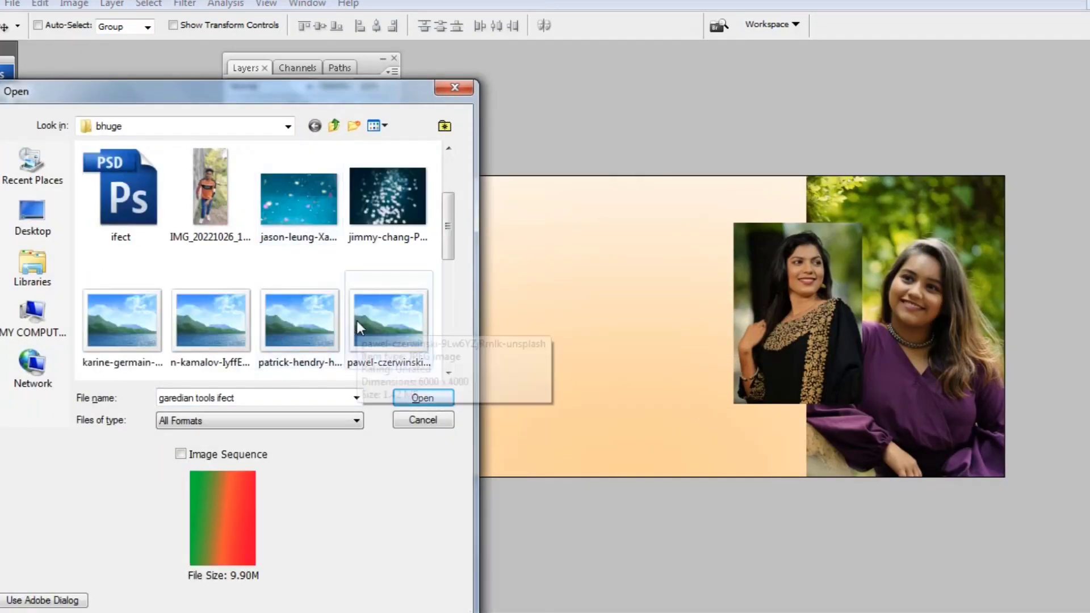
left_click(396, 230)
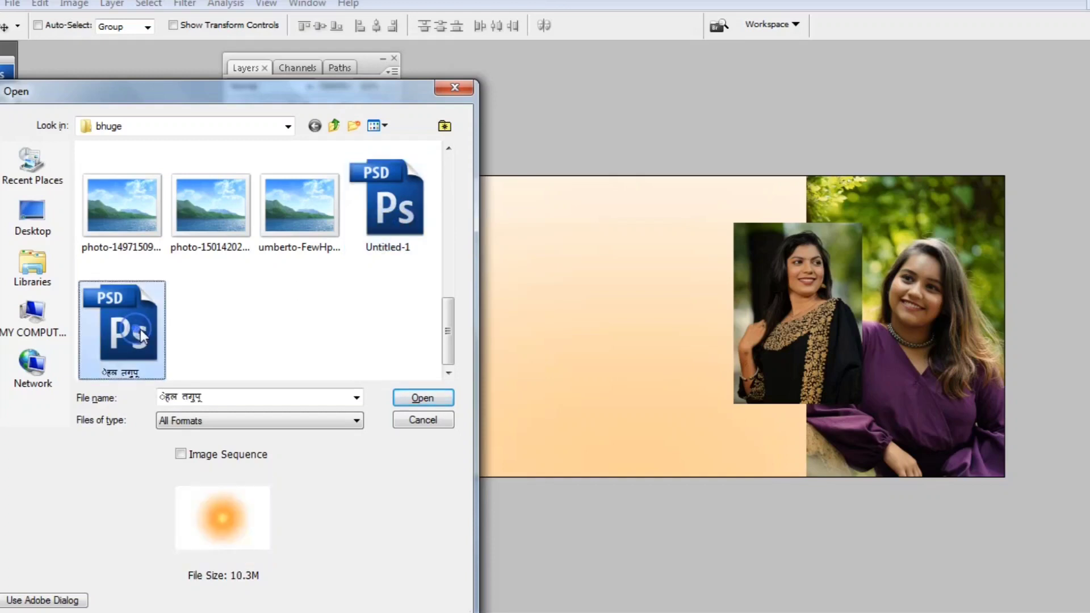
left_click(423, 398)
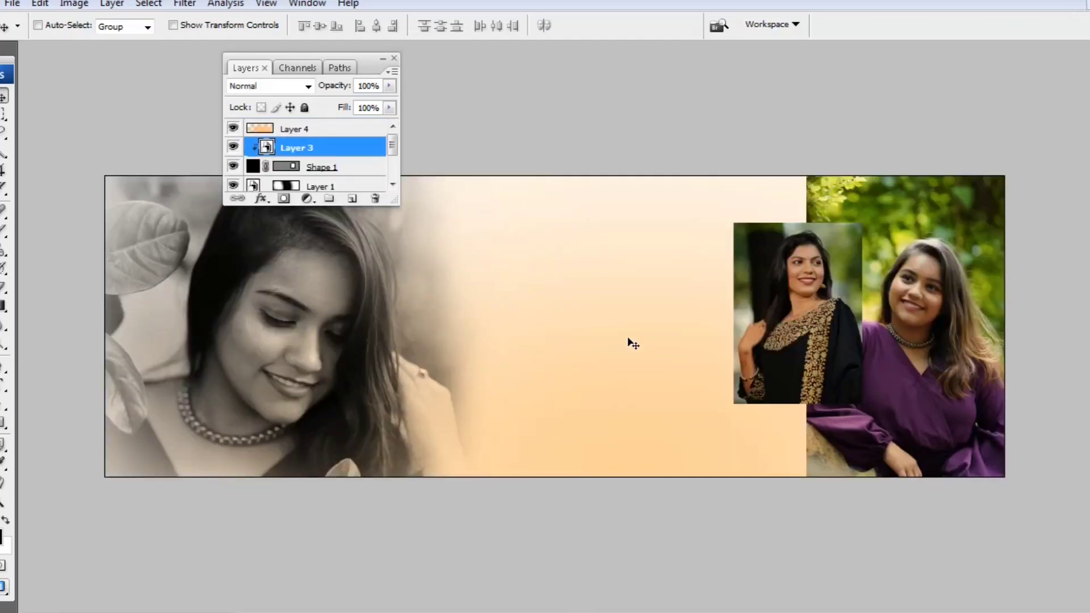
Step: Paste the new glow above the clipped photo, scale it to 116.8% and centre it near the page's lower edge
key("ctrl+v")
key("ctrl+t")
left_click_drag(948, 170, 1012, 107)
left_click_drag(781, 460, 810, 366)
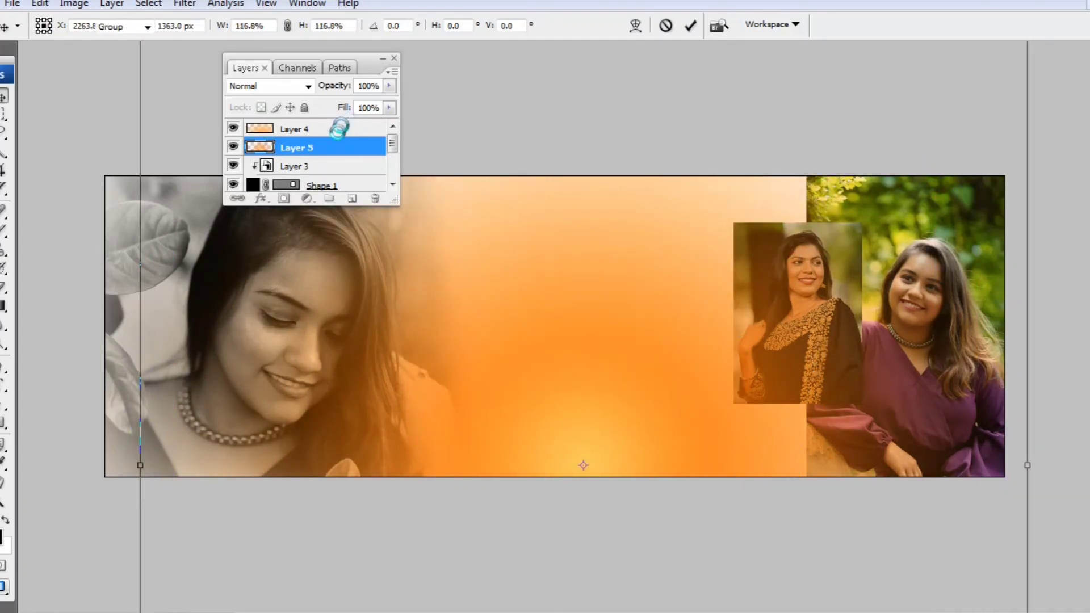
key("Return")
Step: Hide Layer 4 and set the opacity of the new glow layer, Layer 5, to 74%
left_click(233, 128)
left_click(389, 86)
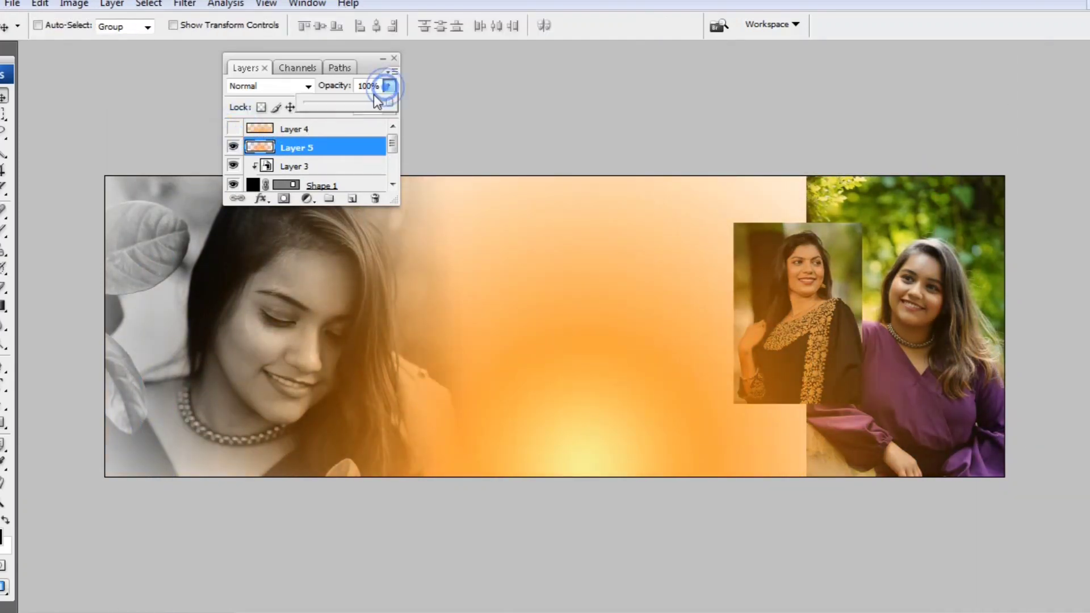
left_click_drag(388, 102, 374, 105)
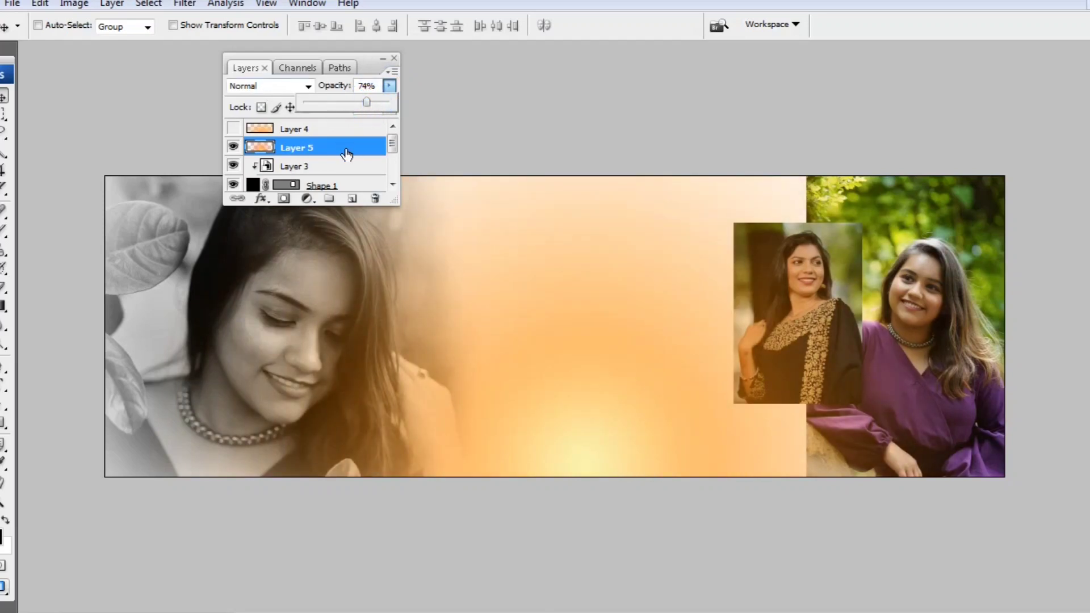
Step: Delete the hidden orange glow layer, Layer 4
right_click(342, 130)
left_click(391, 205)
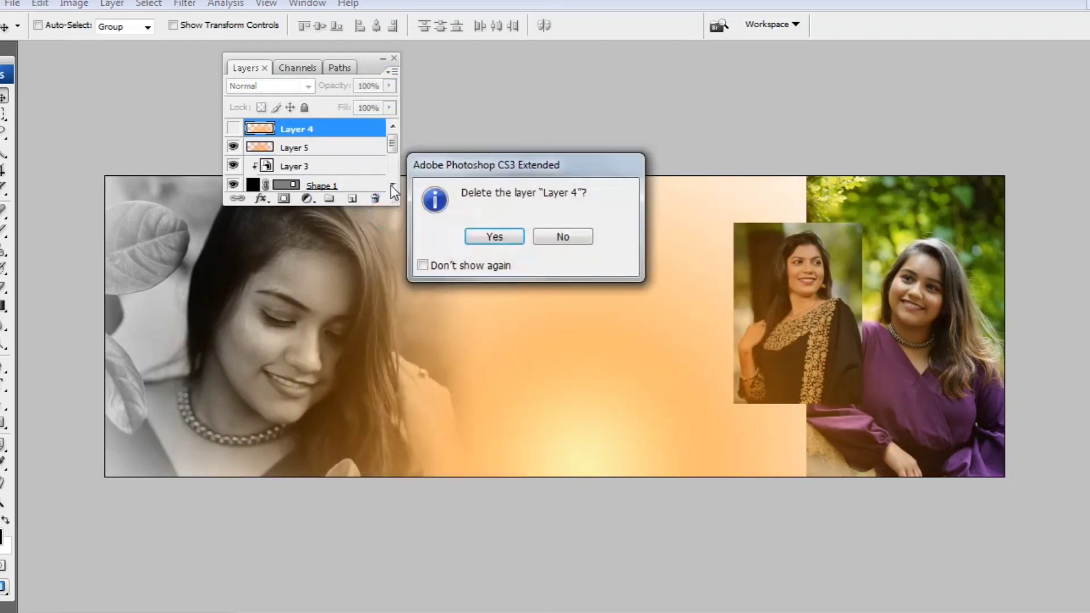
left_click(494, 236)
Step: Select the faded black-and-white portrait on Layer 1, shift it left and slightly down with Free Transform, and apply the transform
right_click(242, 327)
left_click(322, 350)
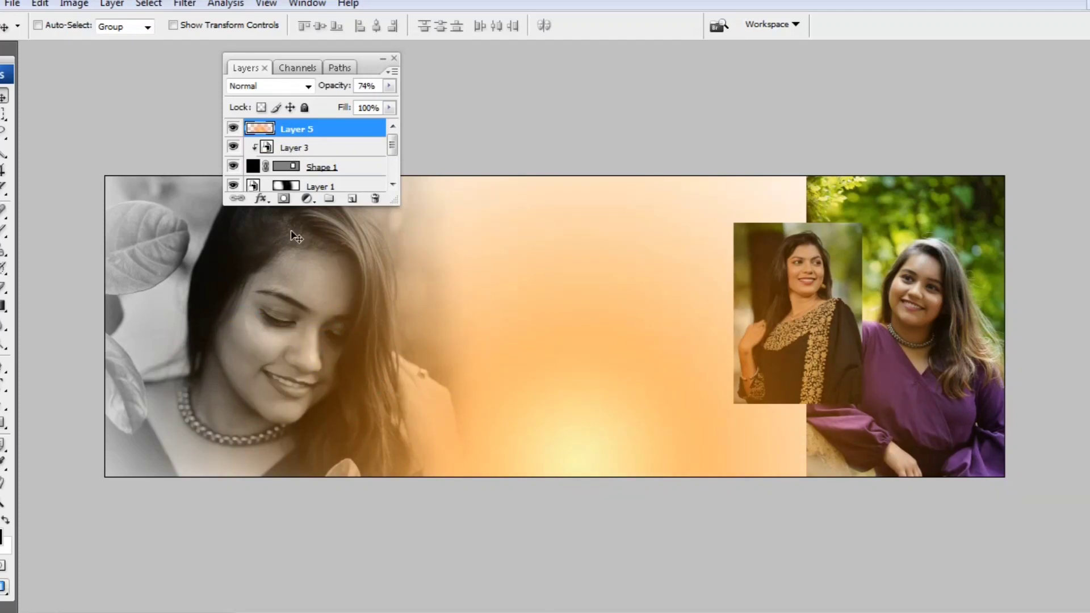
left_click(307, 148)
scroll(309, 151, "down", 2)
double_click(321, 150)
left_click(229, 151)
left_click(228, 151)
key("ctrl+t")
left_click_drag(357, 316, 324, 319)
left_click_drag(535, 198, 523, 187)
left_click_drag(281, 411, 289, 428)
key("Return")
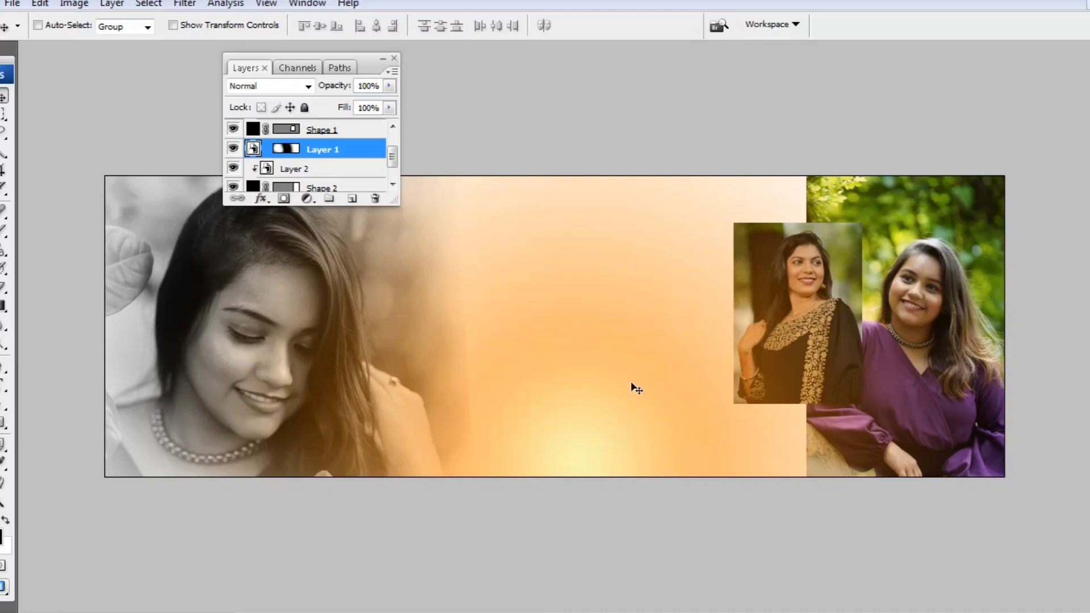
Step: Add a stroke to Shape 1, the black-dress photo's rectangle, using green #81ab00 sampled from the purple-dress photo's background
right_click(926, 305)
left_click(965, 314)
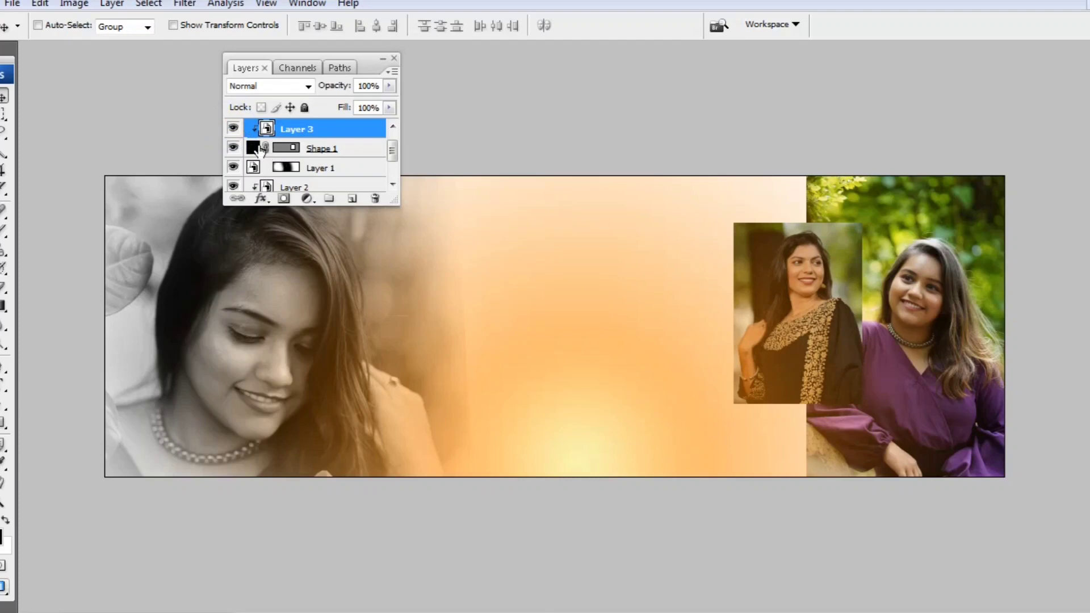
right_click(374, 147)
left_click(420, 170)
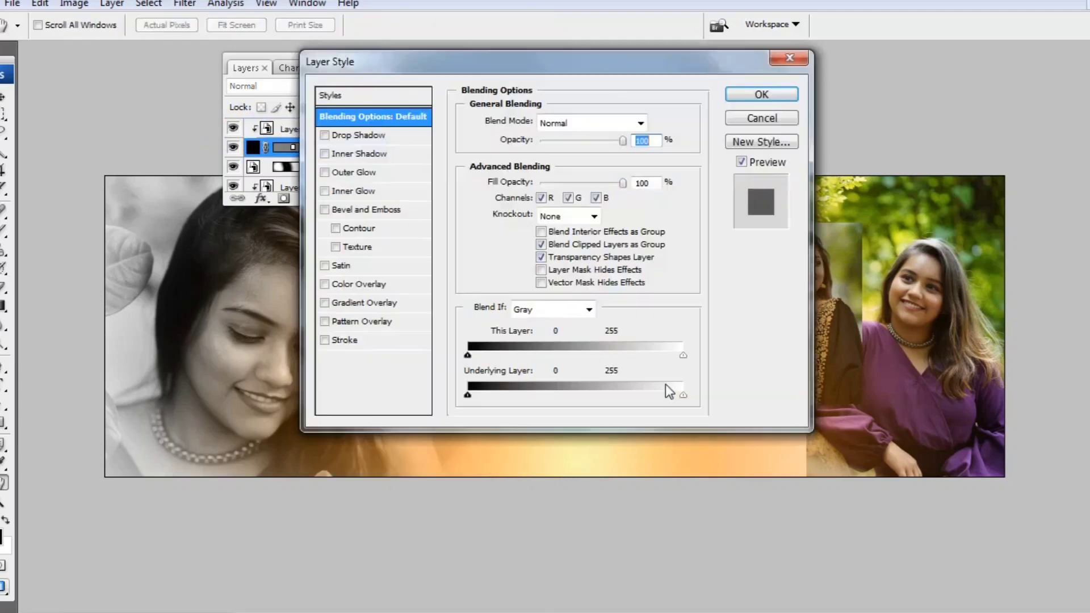
left_click(362, 341)
left_click_drag(524, 120, 529, 121)
mouse_move(613, 63)
left_mouse_down()
mouse_move(517, 138)
mouse_move(438, 160)
left_mouse_up()
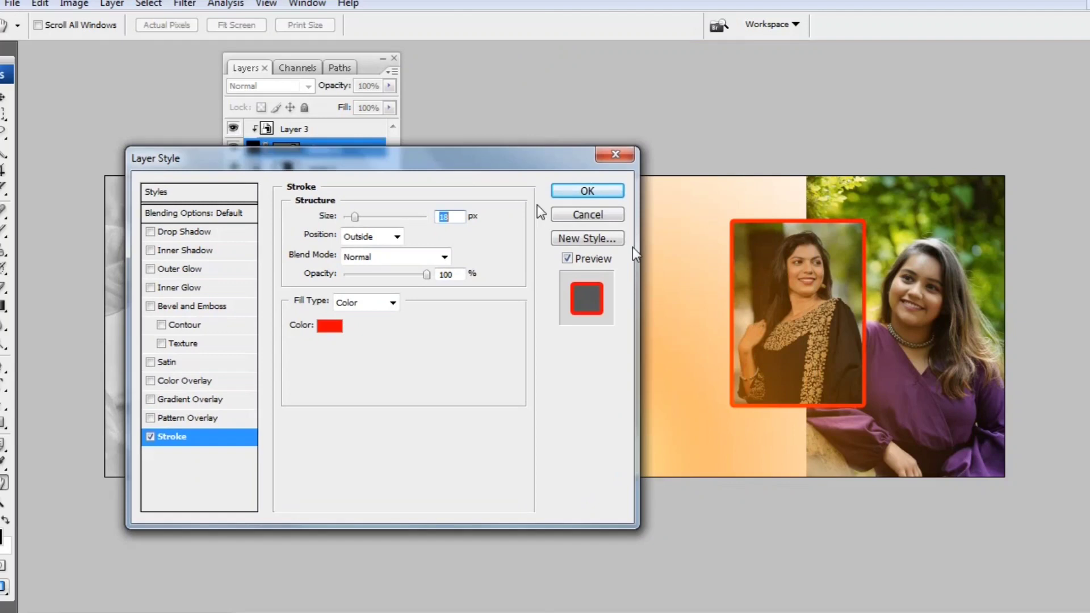
left_click(324, 328)
left_click(987, 284)
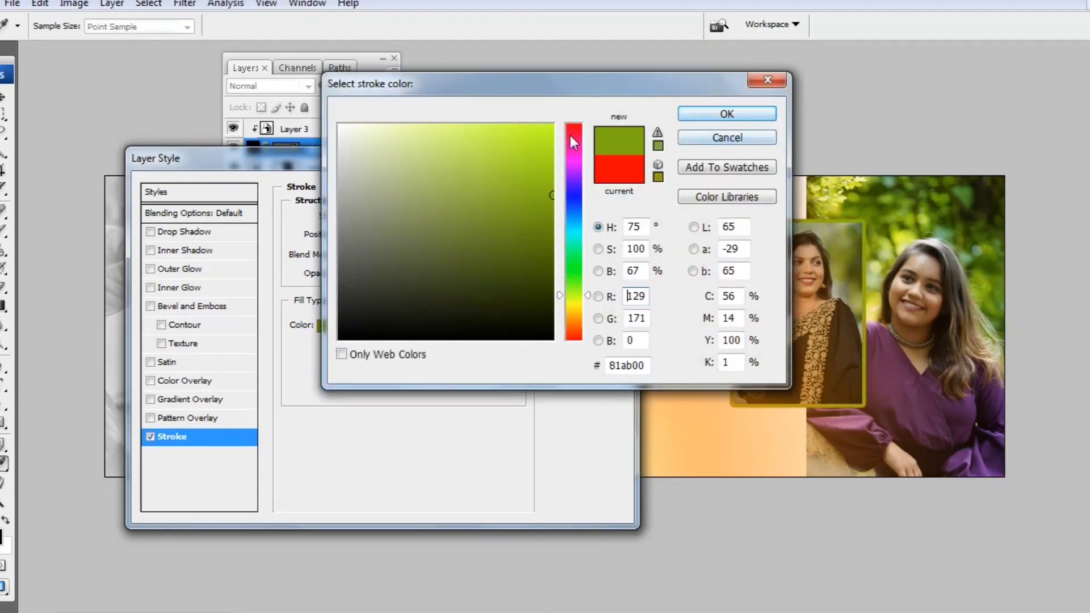
left_click(688, 113)
Step: Position Shape 1's stroke inside the rectangle, with 55% opacity and a width of about 25 px
left_click_drag(426, 274, 400, 274)
mouse_move(354, 217)
left_mouse_down()
mouse_move(375, 217)
mouse_move(358, 219)
left_mouse_up()
left_click(410, 261)
left_click(466, 246)
left_click(397, 236)
left_click(364, 256)
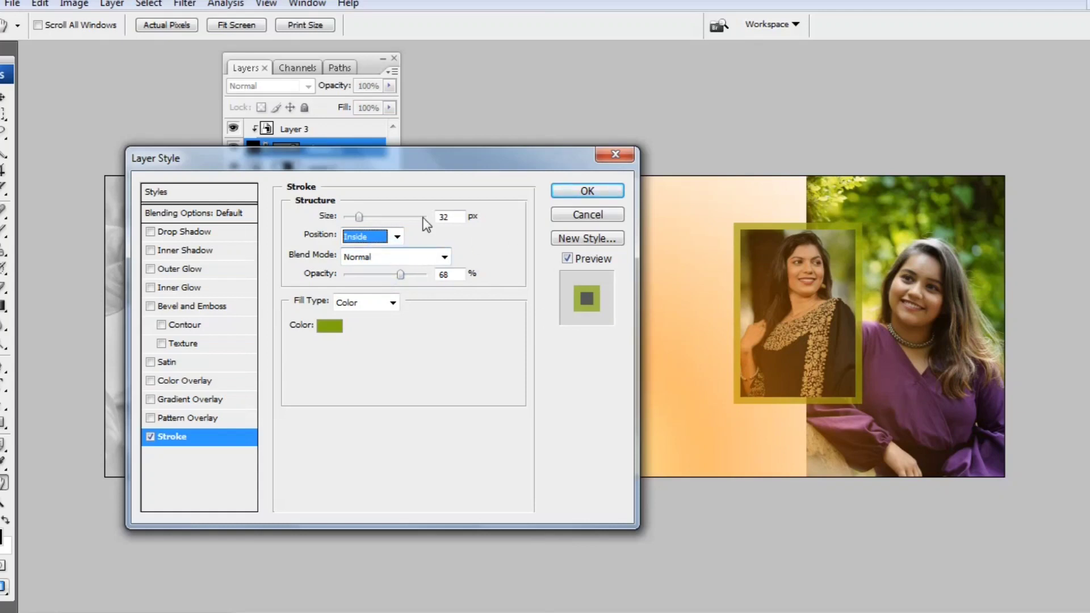
left_click_drag(393, 276, 389, 274)
left_click_drag(359, 217, 360, 218)
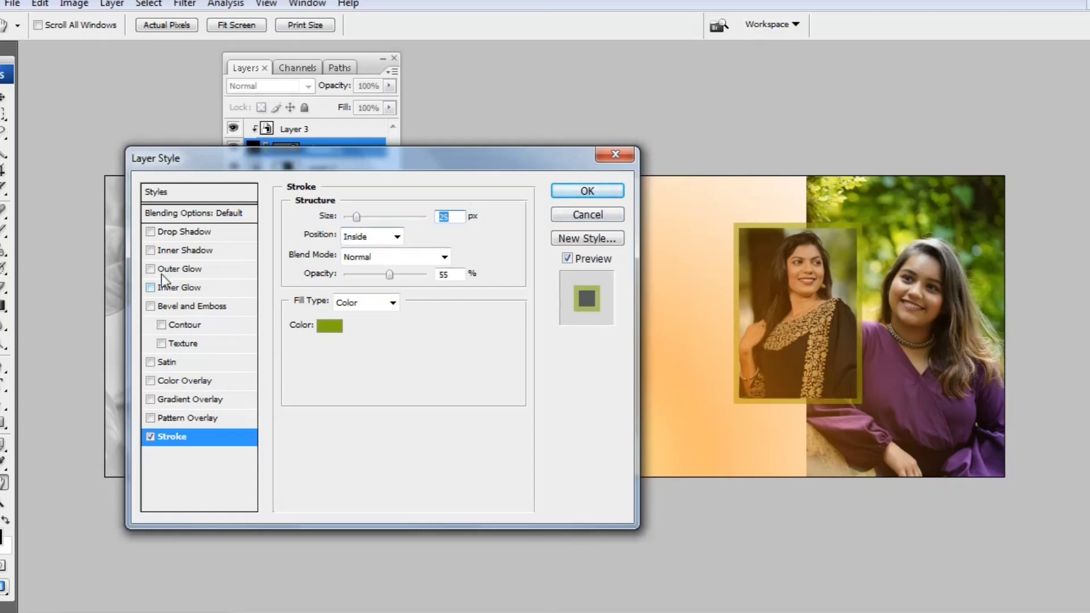
Step: Add a drop shadow to Shape 1 with distance 13 px, spread 11% and size 16 px, and apply the layer style
left_click(171, 232)
left_click_drag(347, 322, 353, 322)
left_click(353, 305)
left_click(355, 289)
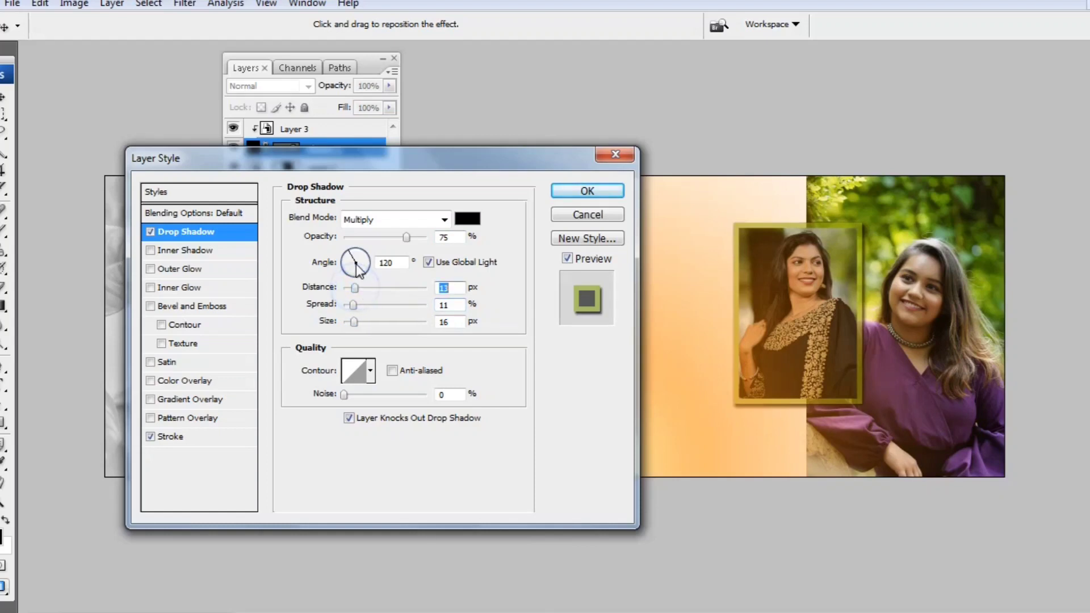
left_click(570, 192)
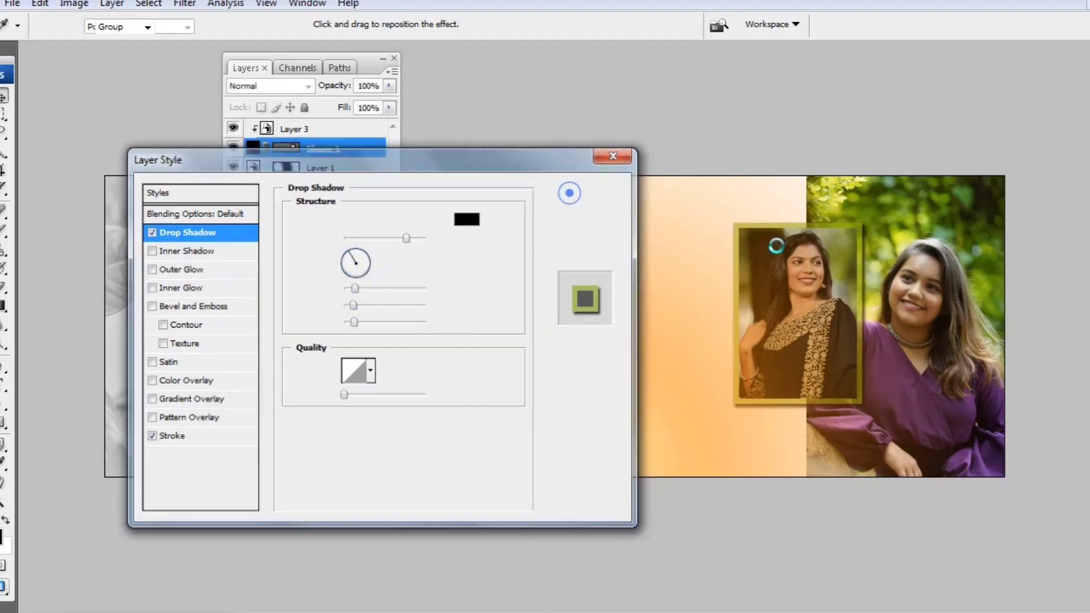
Step: Add a stroke to Shape 2, the purple-dress photo's rectangle, in the olive colour sampled from the small photo's frame
right_click(929, 314)
left_click(945, 327)
scroll(312, 145, "down", 3)
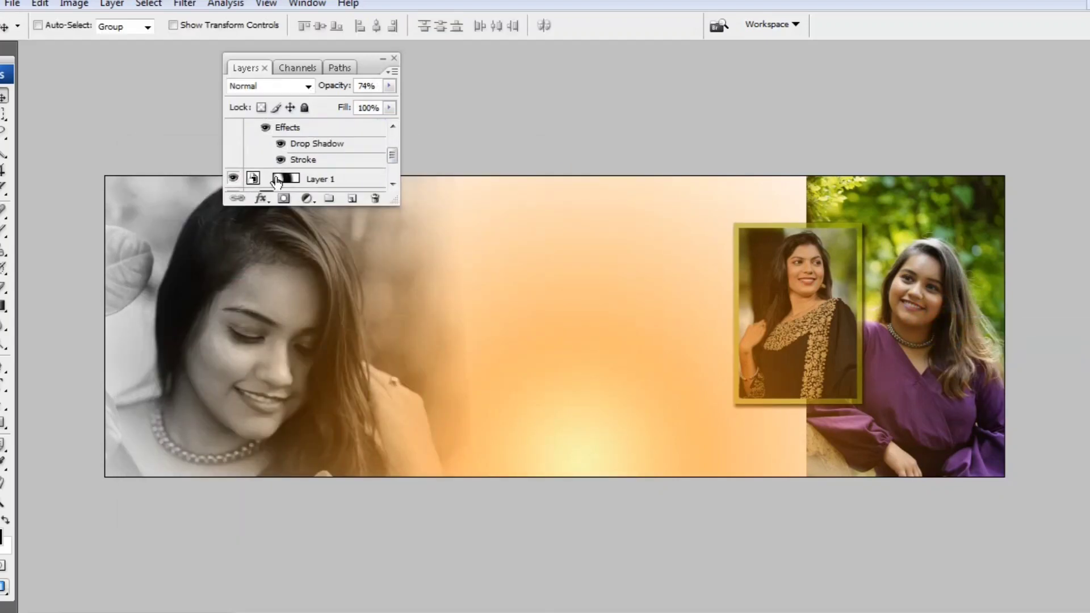
scroll(322, 171, "down", 3)
left_click(313, 148)
left_click(284, 163)
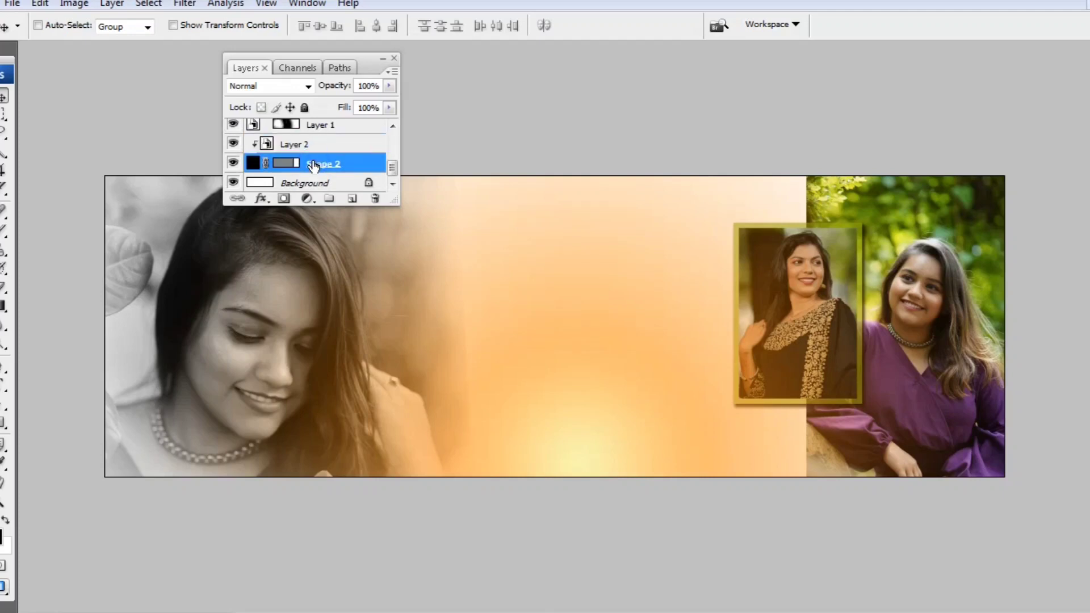
right_click(277, 162)
left_click(344, 190)
left_click(187, 436)
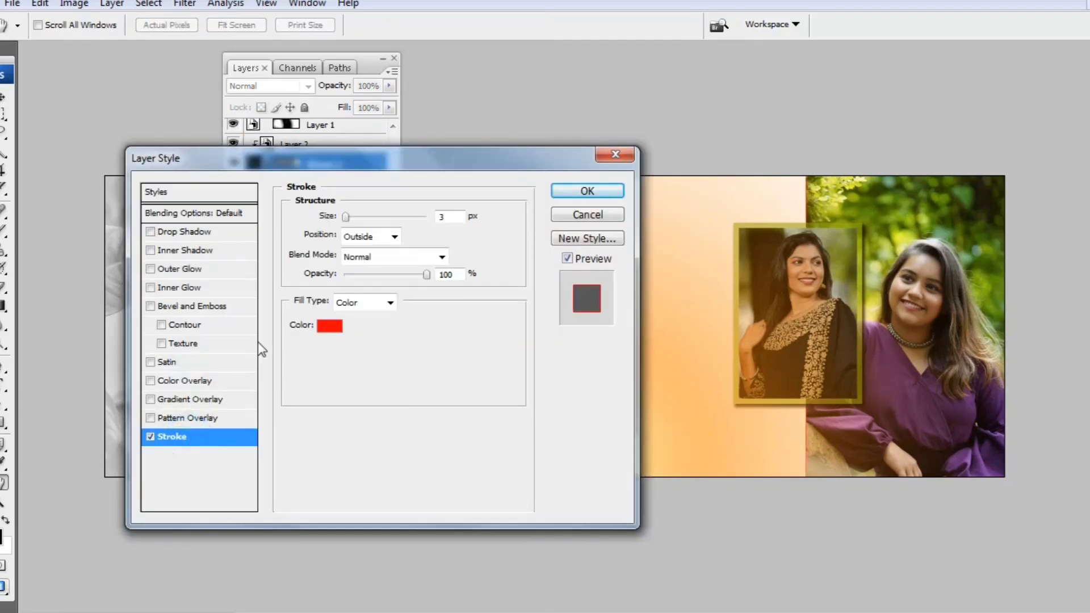
left_click(862, 273)
left_click(727, 113)
Step: Set Shape 2's stroke to 76% opacity and 34 px wide, and apply the layer style
left_click_drag(426, 274, 406, 278)
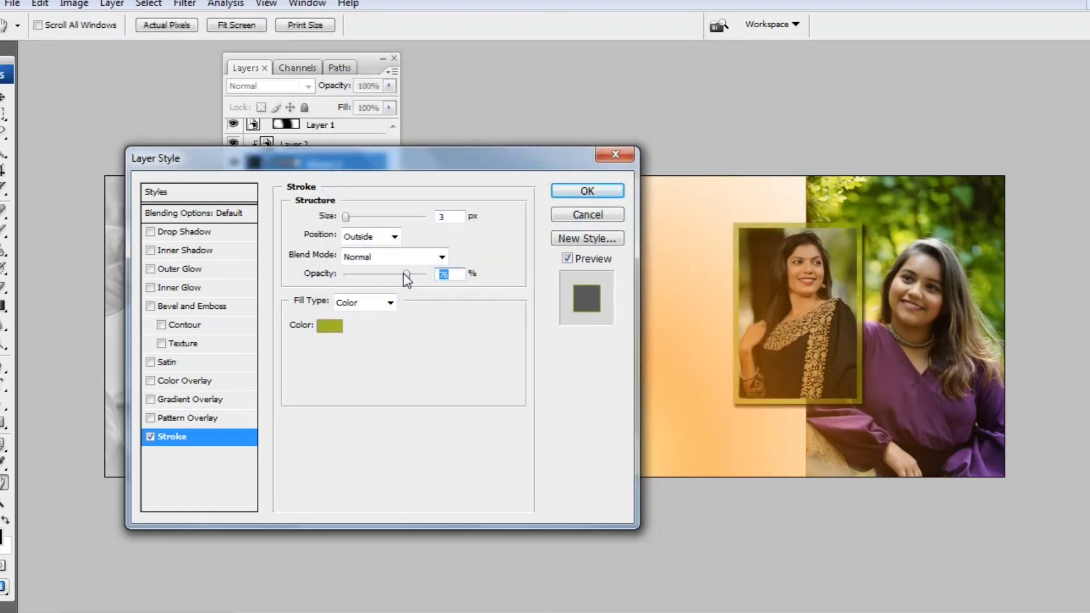
mouse_move(345, 216)
left_mouse_down()
mouse_move(366, 217)
mouse_move(356, 220)
left_mouse_up()
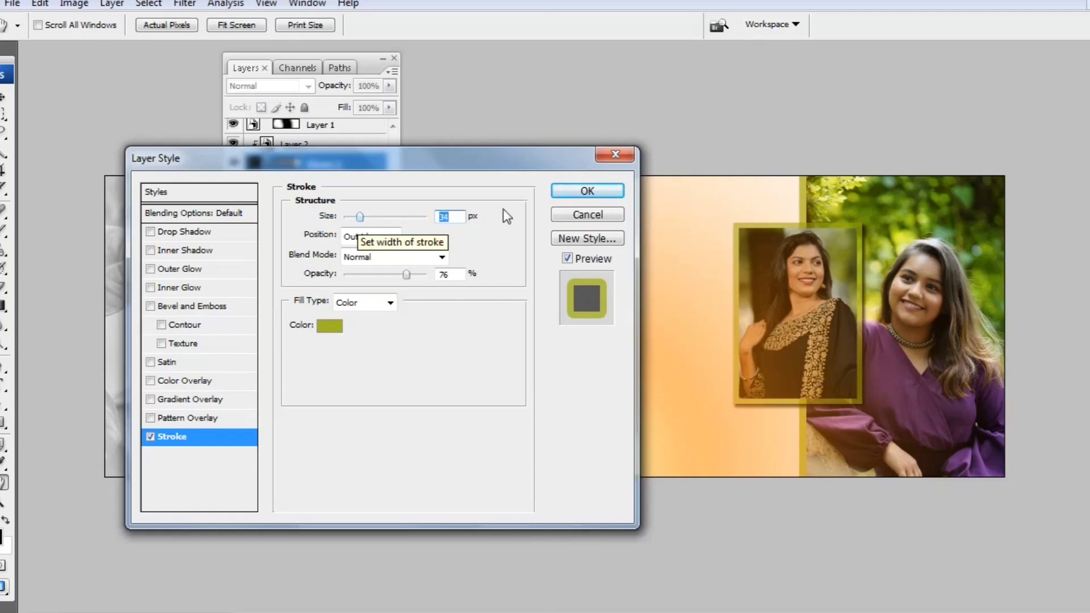
left_click(565, 195)
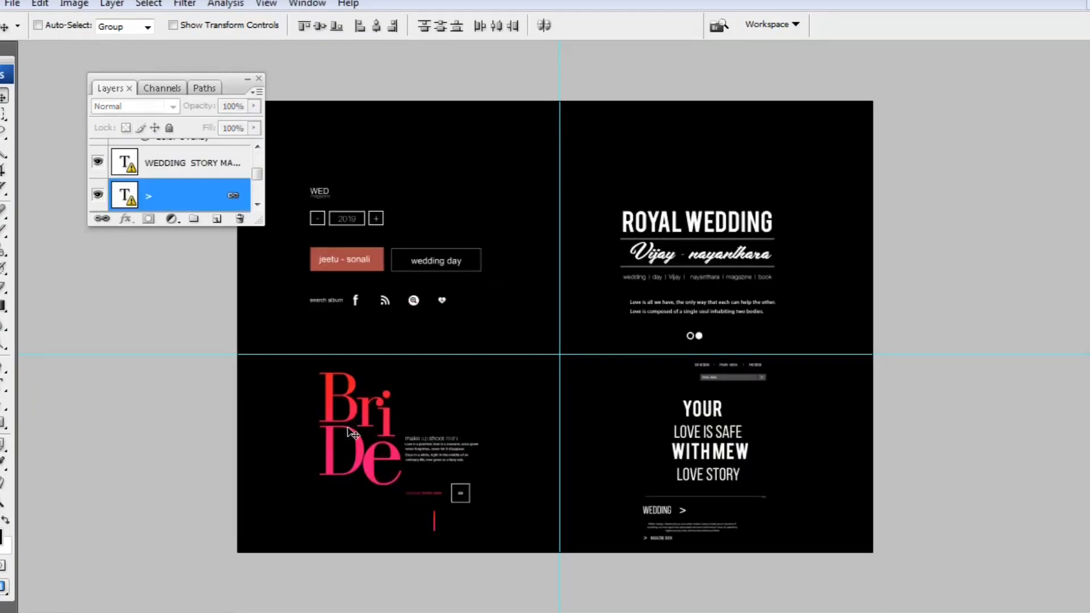
Step: Select the linked BriDe title group in the wedding text file, nudge it up and copy it onto the Untitled-1.psd page
right_click(348, 432)
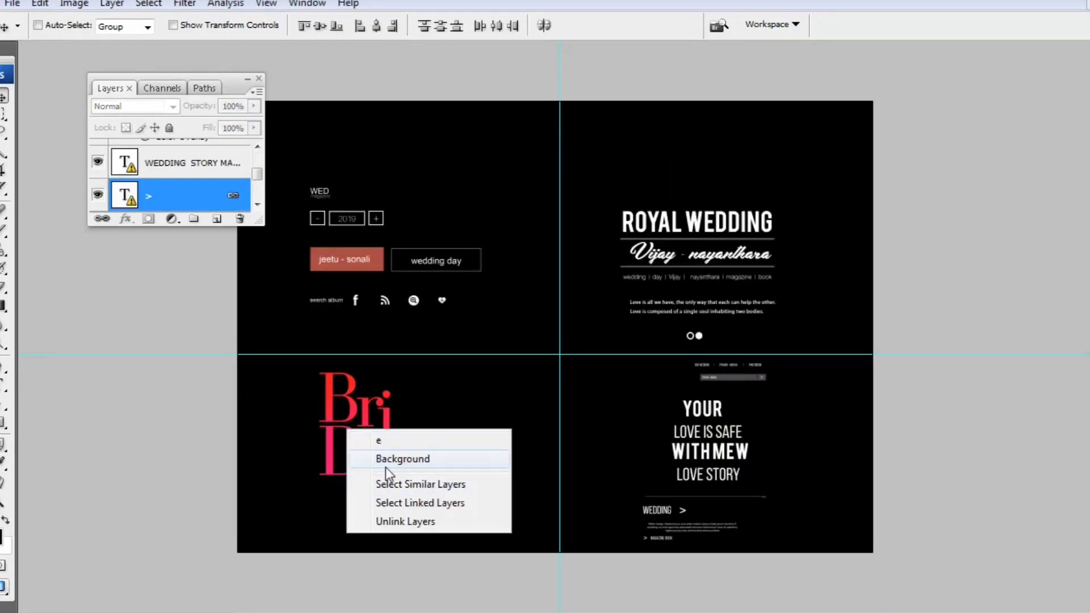
left_click_drag(368, 405, 363, 411)
right_click(368, 418)
left_click(397, 428)
key("Up")
key("Up")
key("Up")
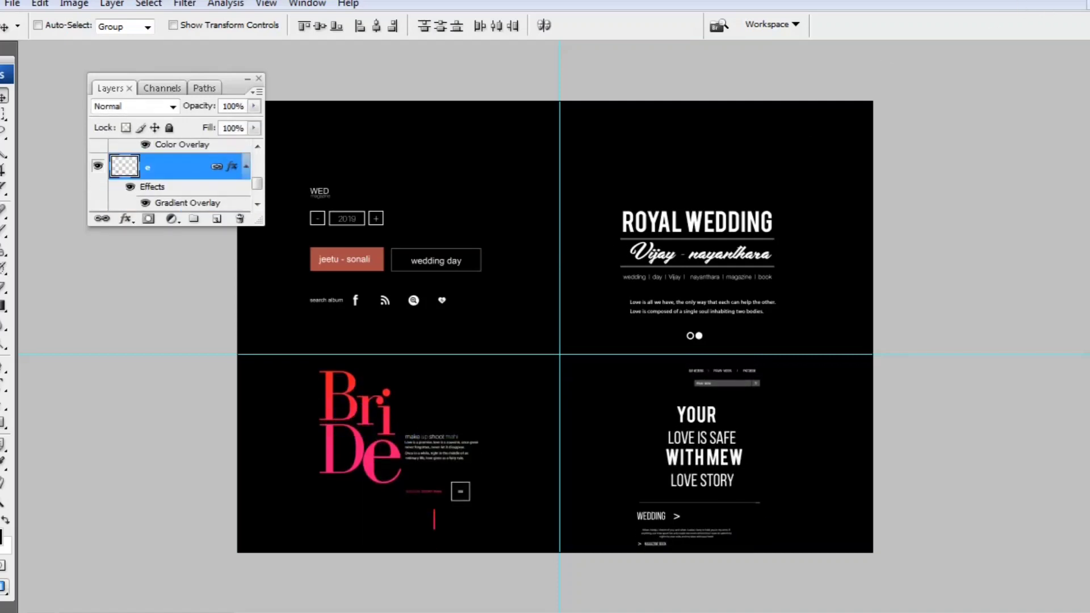
key("f")
left_click_drag(239, 491, 885, 244)
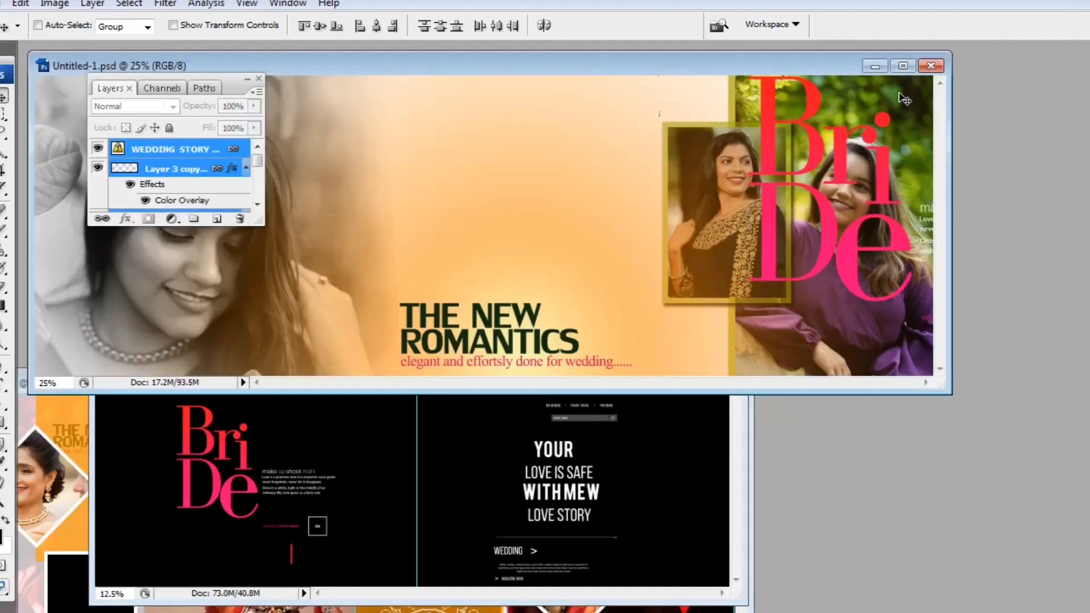
key("f")
Step: Scale the BriDe title group to 61.8% and place it directly above the THE NEW ROMANTICS heading
key("ctrl+t")
left_click(659, 267)
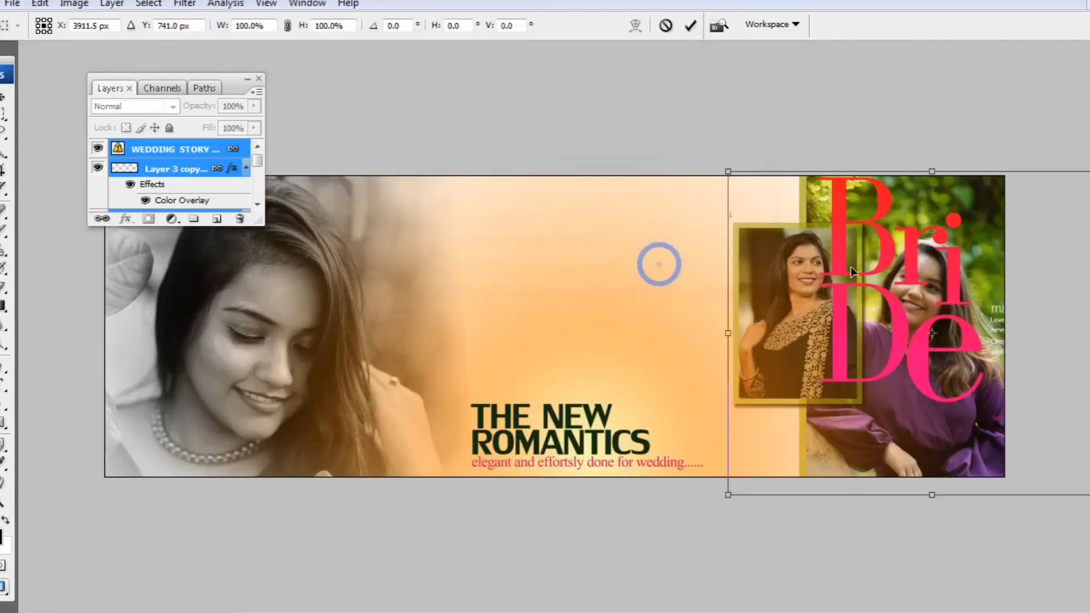
left_click_drag(866, 290, 787, 362)
left_click_drag(652, 243, 720, 301)
left_click_drag(837, 381, 503, 315)
mouse_move(602, 314)
left_mouse_down()
mouse_move(603, 379)
mouse_move(599, 318)
mouse_move(617, 318)
left_mouse_up()
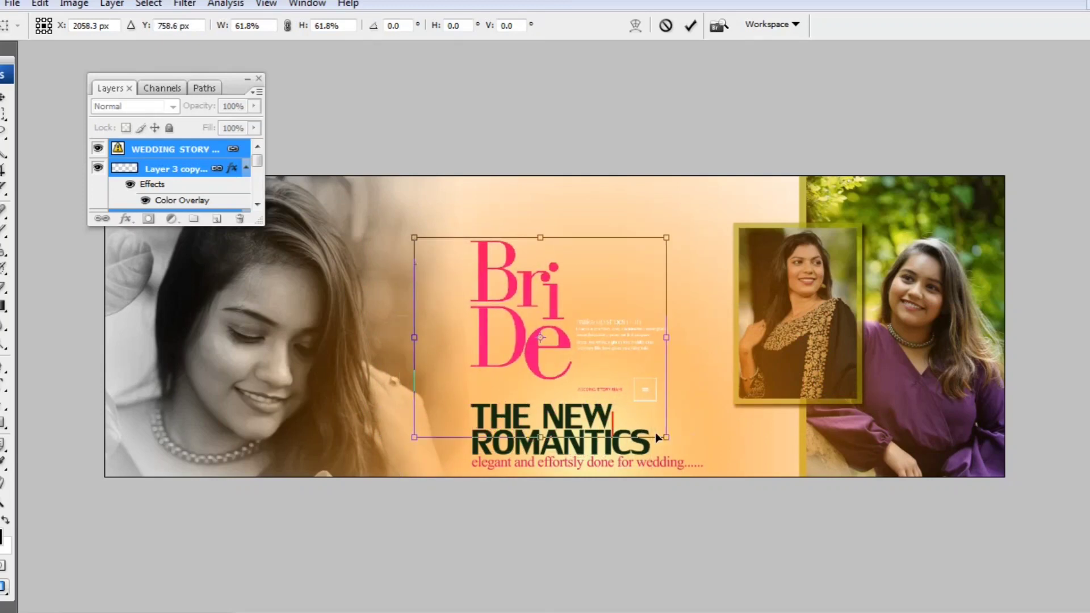
key("Return")
Step: Select the glow on Layer 5, compare the page with and without it, and set its opacity to 75%
right_click(564, 434)
left_click(607, 504)
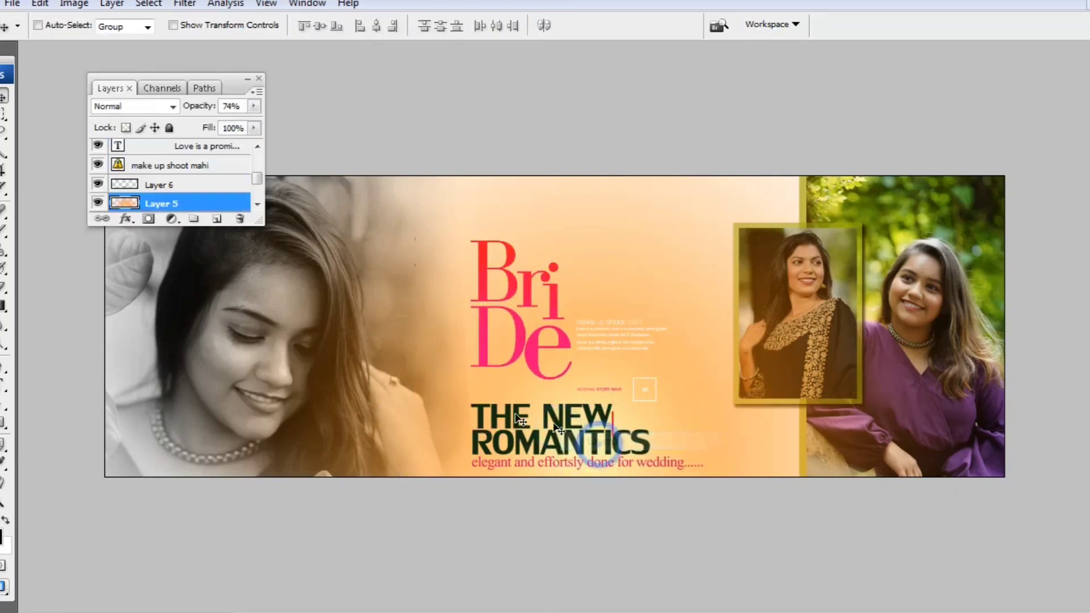
left_click(94, 203)
left_click(96, 203)
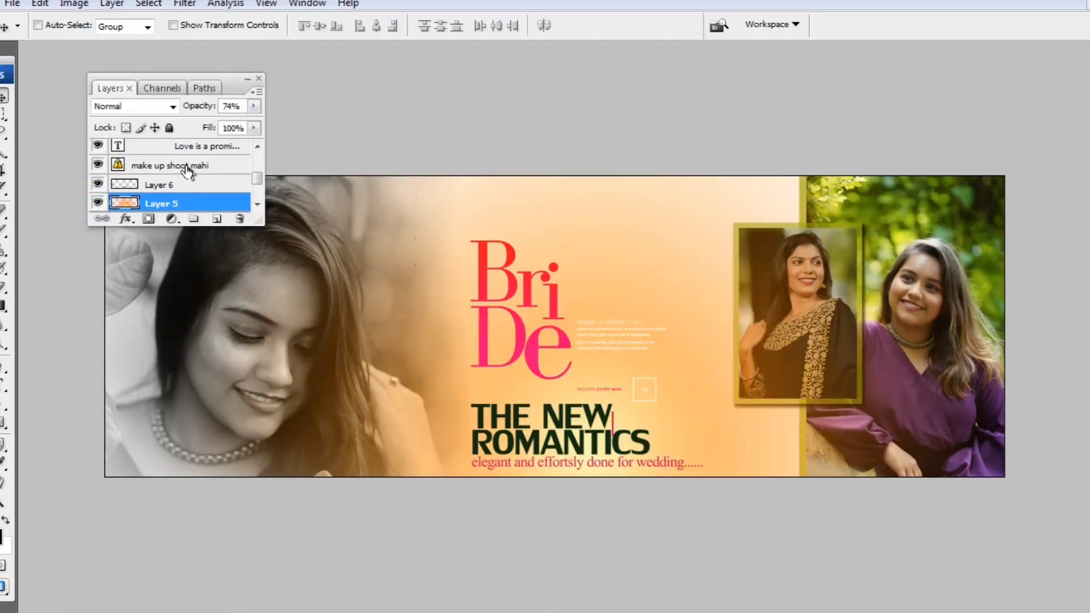
left_click_drag(257, 107, 234, 131)
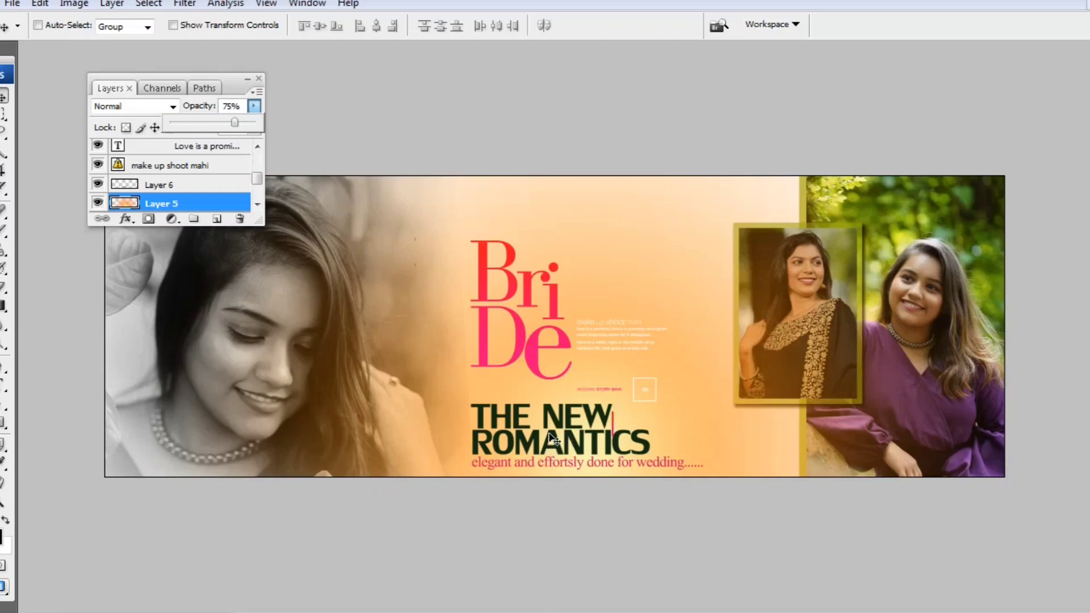
Step: Toggle the pink WEDDING STORY caption off and on, and examine the small text around the BriDe title up close
scroll(142, 170, "up", 5)
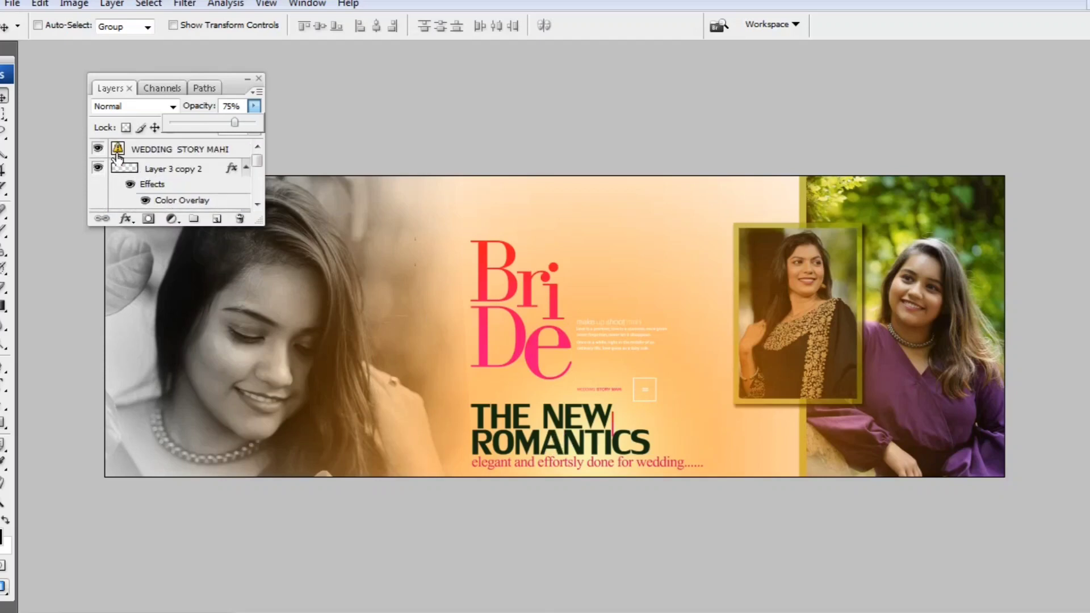
left_click(98, 149)
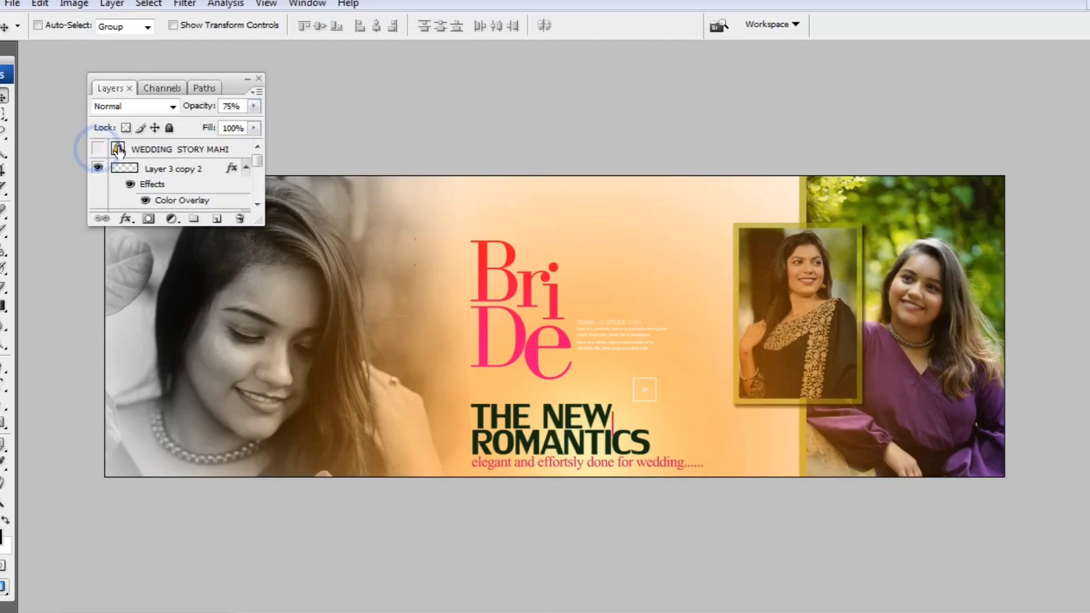
right_click(144, 149)
left_click(135, 150)
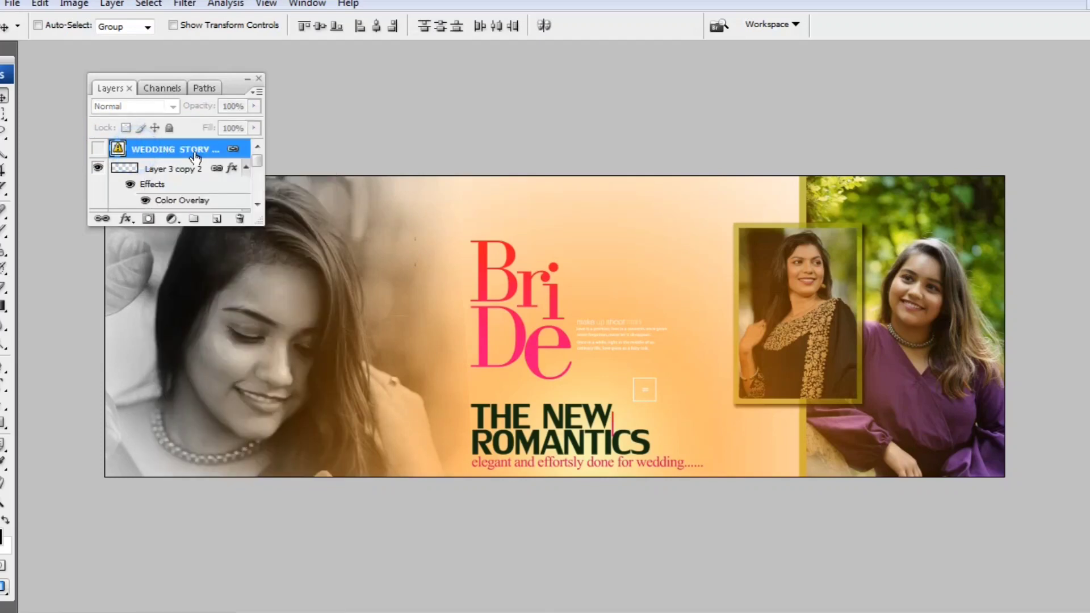
left_click(97, 149)
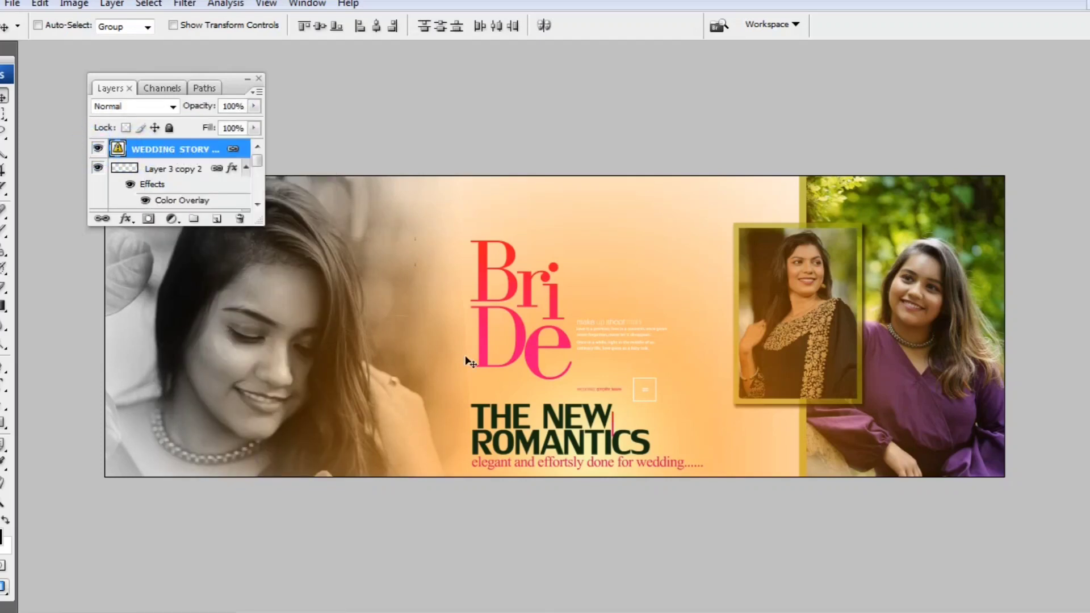
key("ctrl+plus")
key("ctrl+plus")
key("ctrl+plus")
left_click_drag(795, 543, 747, 458)
key("ctrl+plus")
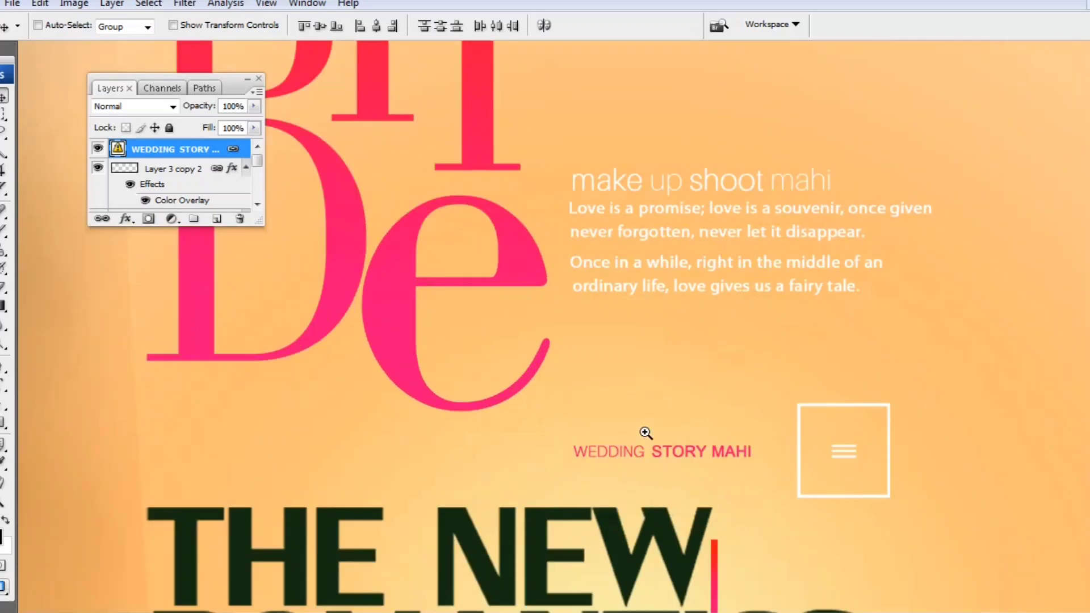
left_click_drag(800, 526, 748, 457)
key("ctrl+plus")
key("ctrl+minus")
key("ctrl+minus")
key("ctrl+minus")
key("ctrl+minus")
key("ctrl+minus")
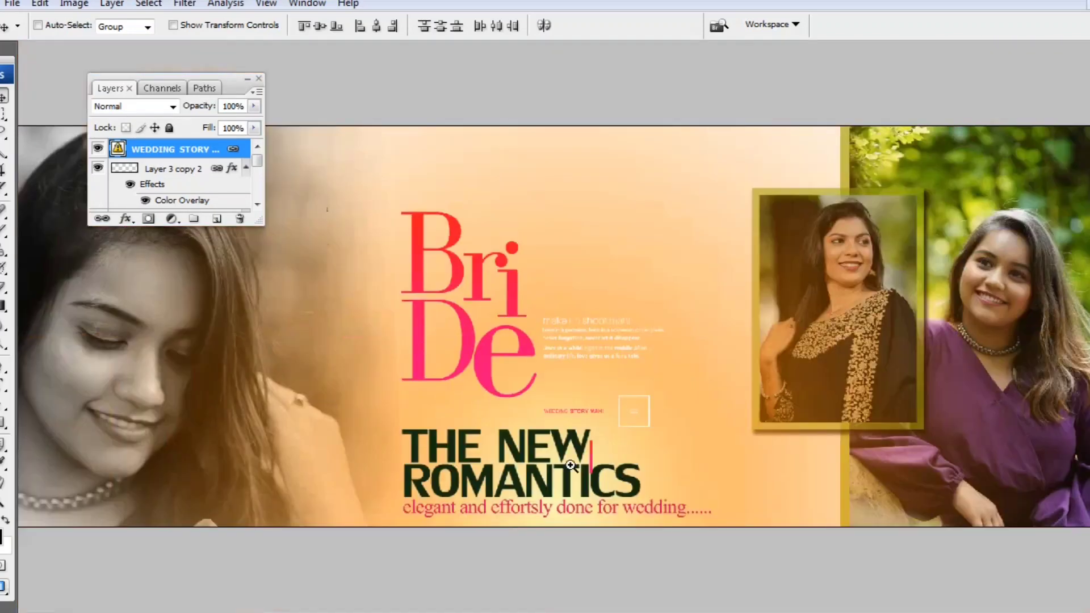
key("ctrl+plus")
Step: Hide the THE NEW ROMANTICS heading on Layer 6 and move the linked BriDe title group down into its place
left_click(624, 460, "ctrl")
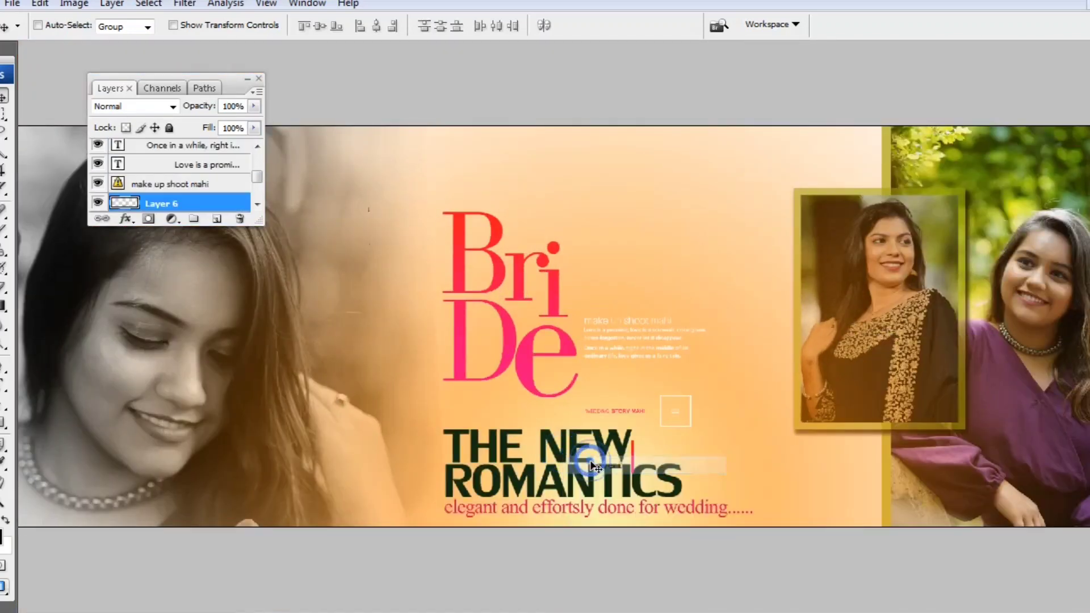
scroll(170, 181, "down", 1)
left_click(99, 183)
left_click(99, 183)
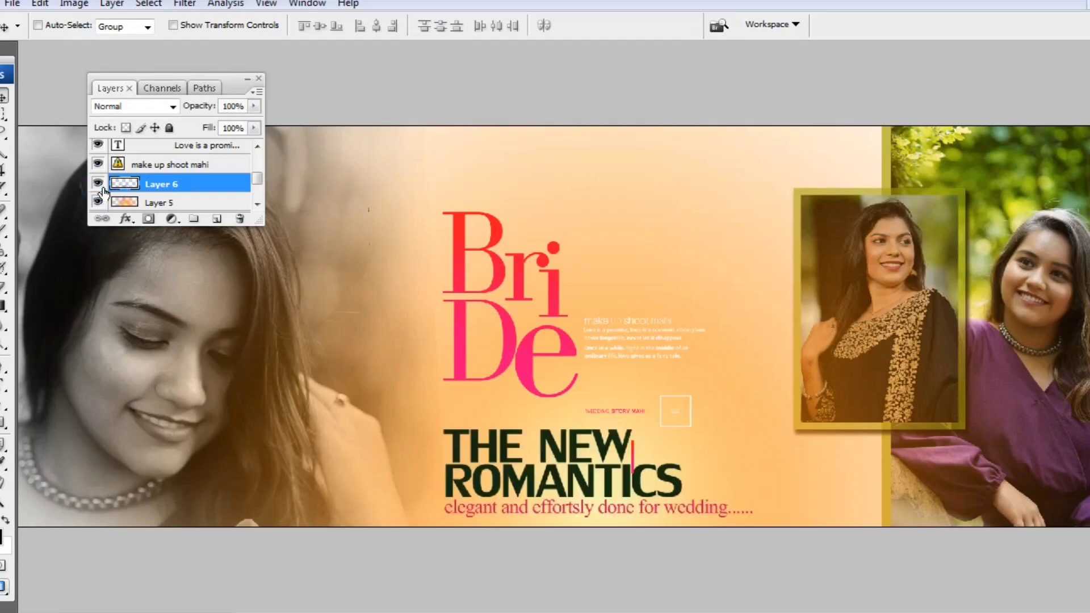
left_click(99, 183)
key("ctrl+minus")
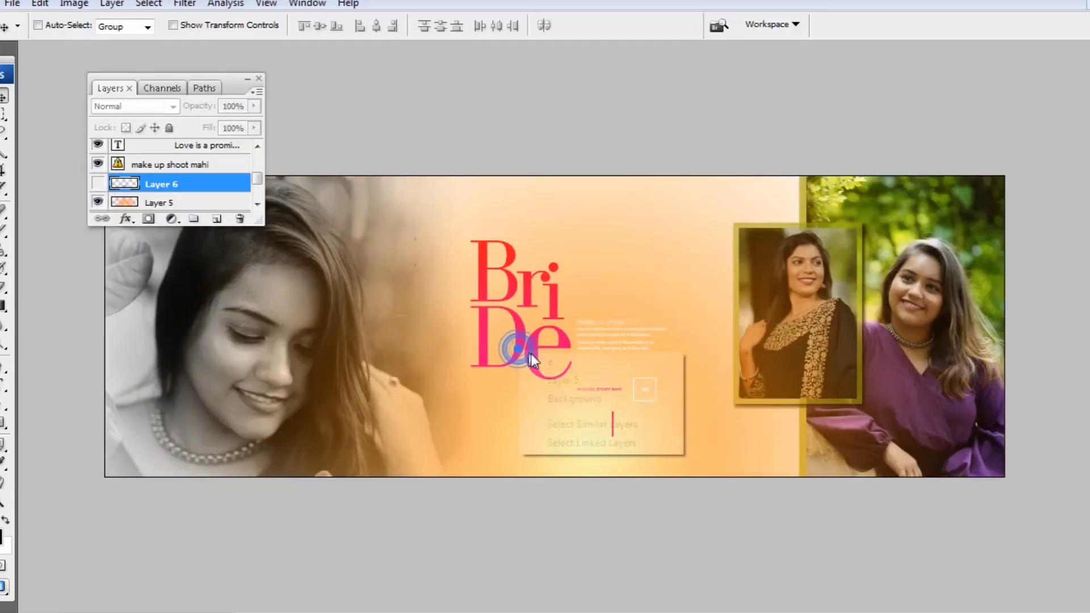
left_click(530, 353, "ctrl")
left_click_drag(530, 353, 539, 414)
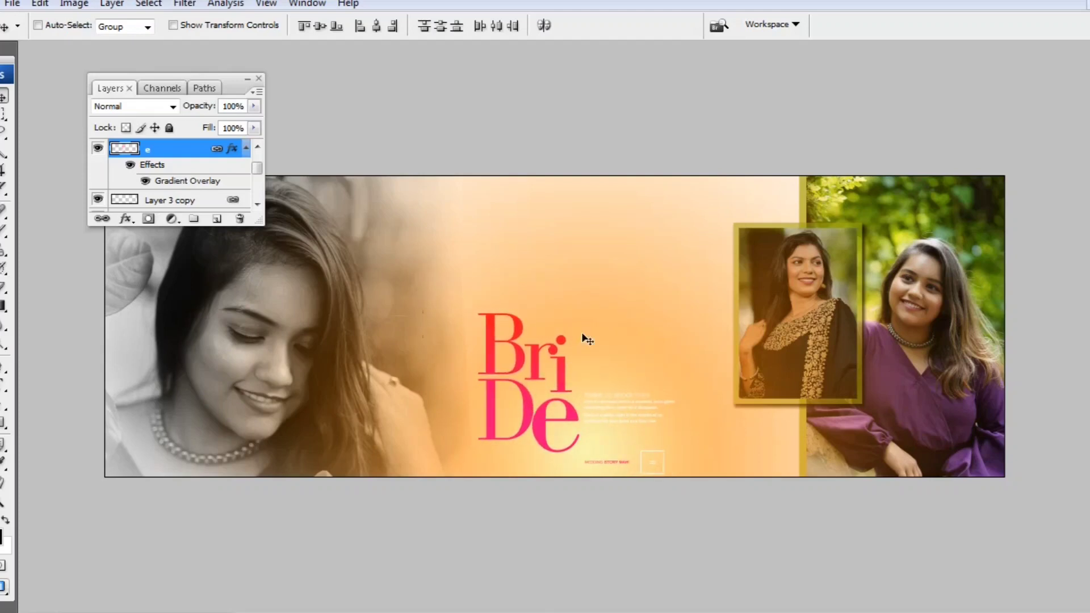
Step: Show the THE NEW ROMANTICS heading on Layer 6 again and move the BriDe title group back above it
scroll(175, 163, "down", 6)
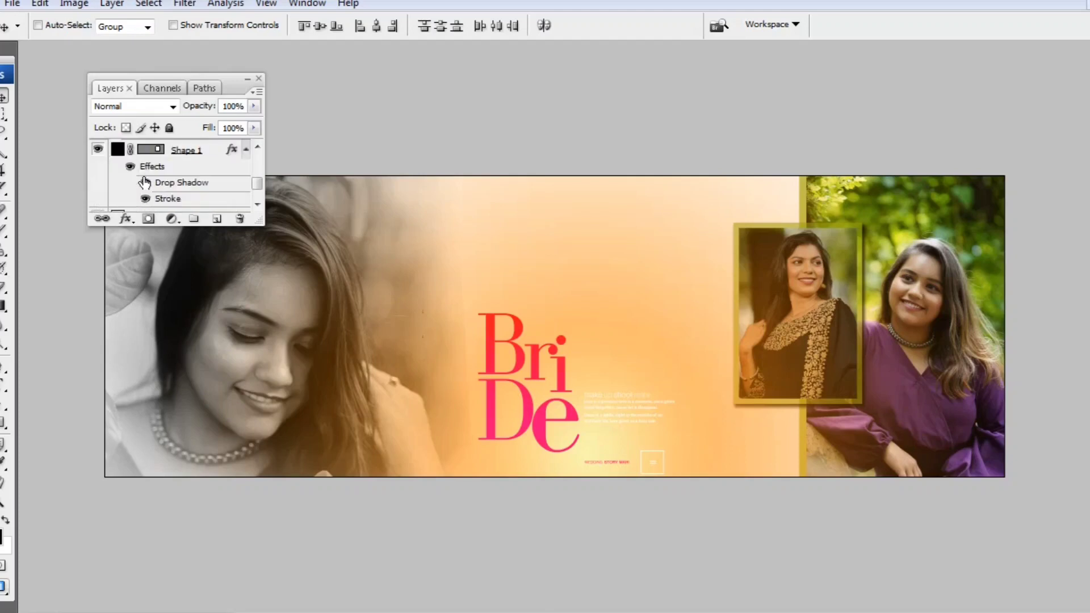
left_click(97, 151)
key("ctrl+t")
left_click(657, 267)
left_click_drag(572, 469, 578, 355)
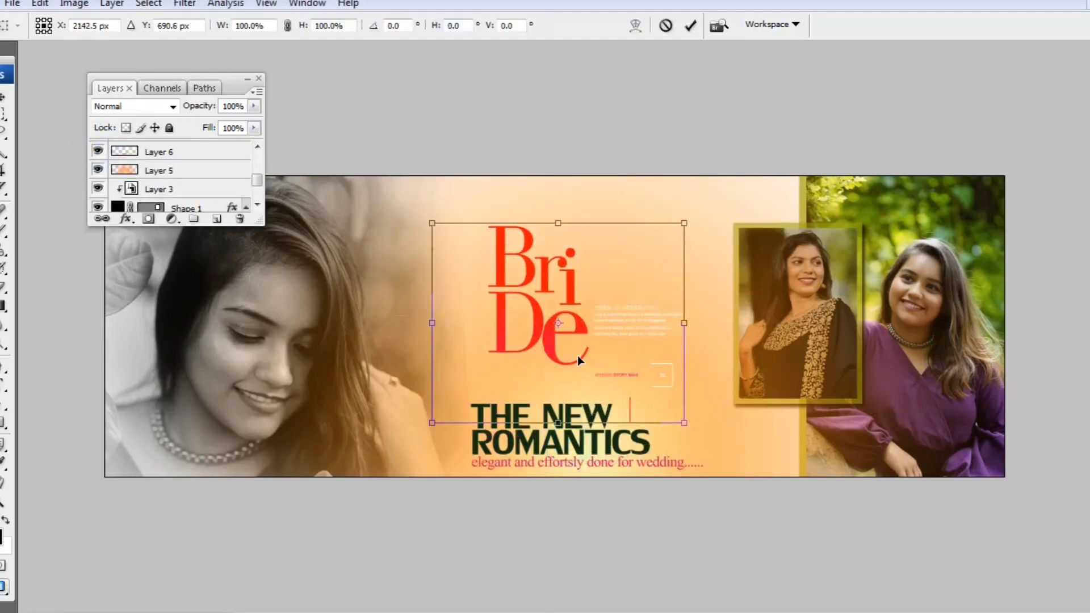
right_click(586, 434)
left_click(558, 382)
key("Return")
Step: Select the THE NEW ROMANTICS heading on Layer 6 and move it to the upper part of the page, over the BriDe title
right_click(542, 426)
left_click(569, 447)
left_click_drag(558, 437, 548, 235)
Step: Select the glow on Layer 5 and compare the page with it hidden and shown
right_click(552, 365)
left_click(593, 374)
right_click(556, 323)
left_click(589, 334)
right_click(556, 324)
left_click(605, 340)
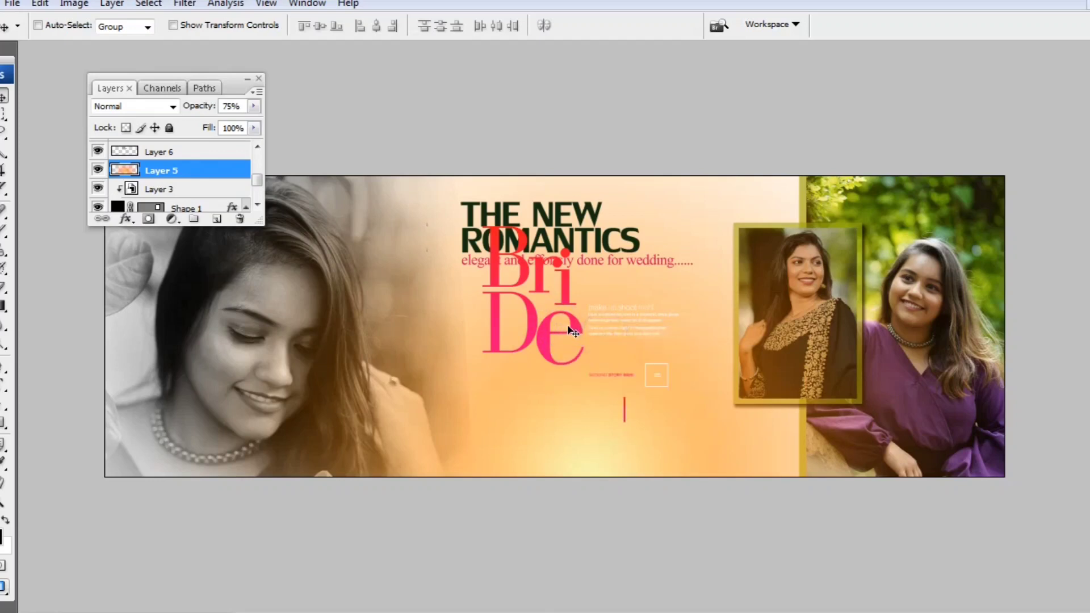
left_click(191, 152)
left_click(165, 171)
left_click(98, 169)
left_click(98, 169)
scroll(149, 200, "down", 3)
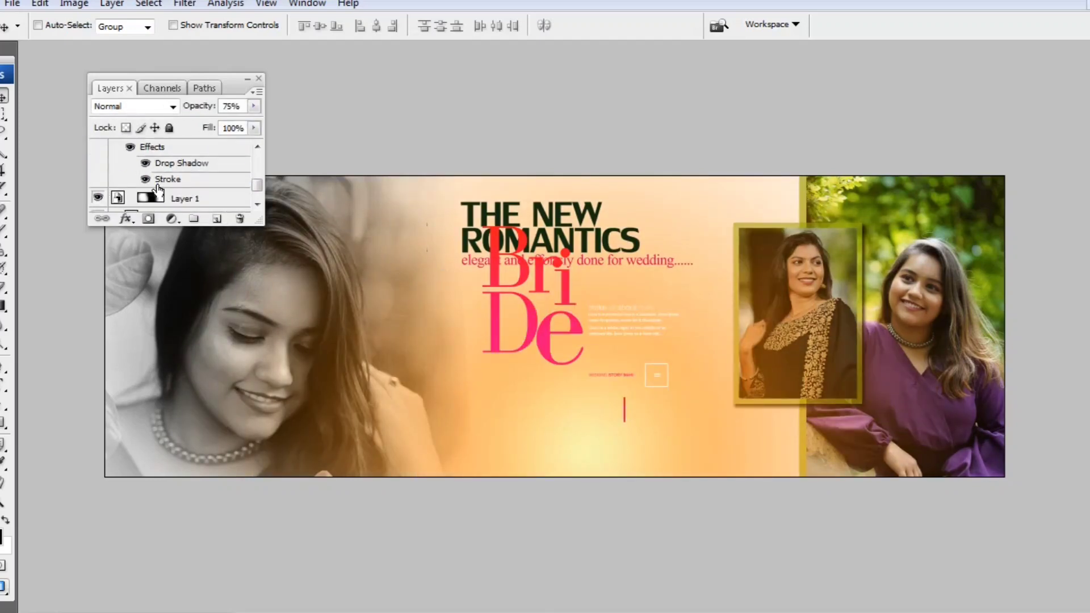
left_click(150, 159)
left_click(4, 231)
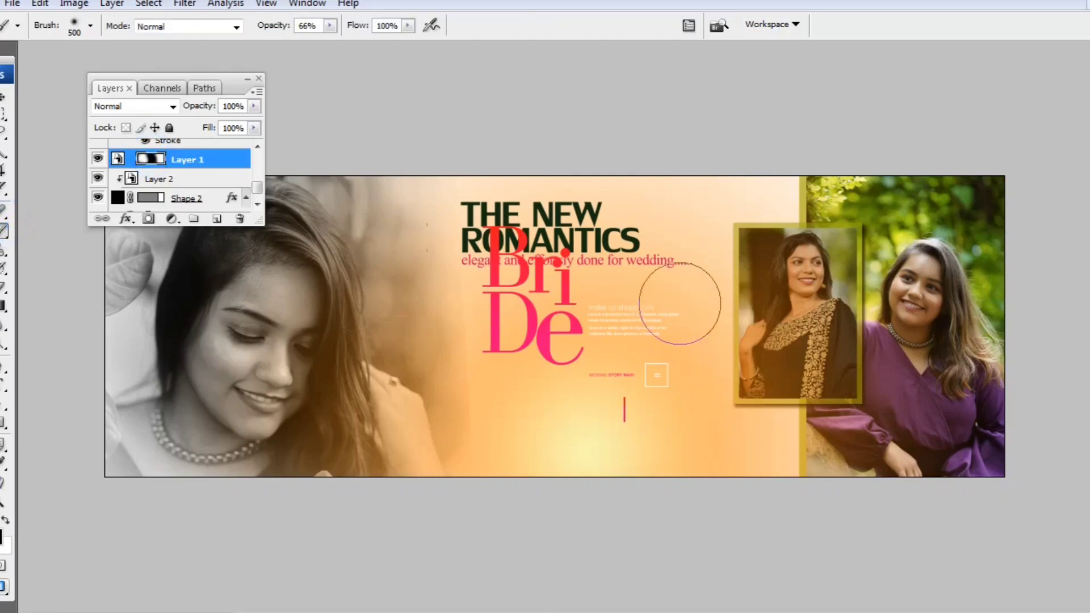
left_click(171, 198)
scroll(170, 202, "down", 3)
scroll(157, 170, "up", 10)
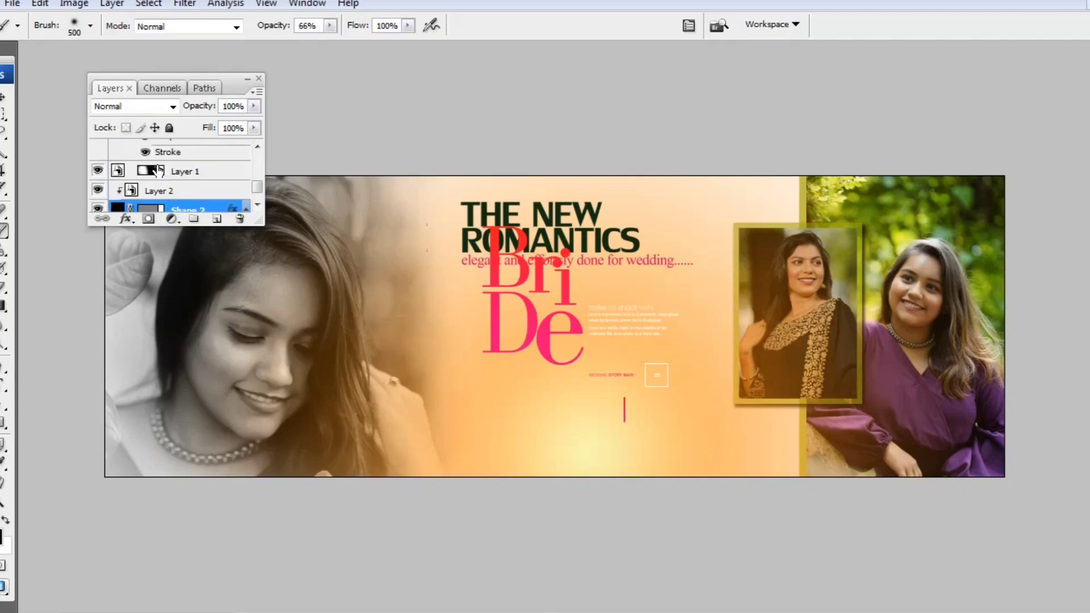
scroll(130, 182, "up", 8)
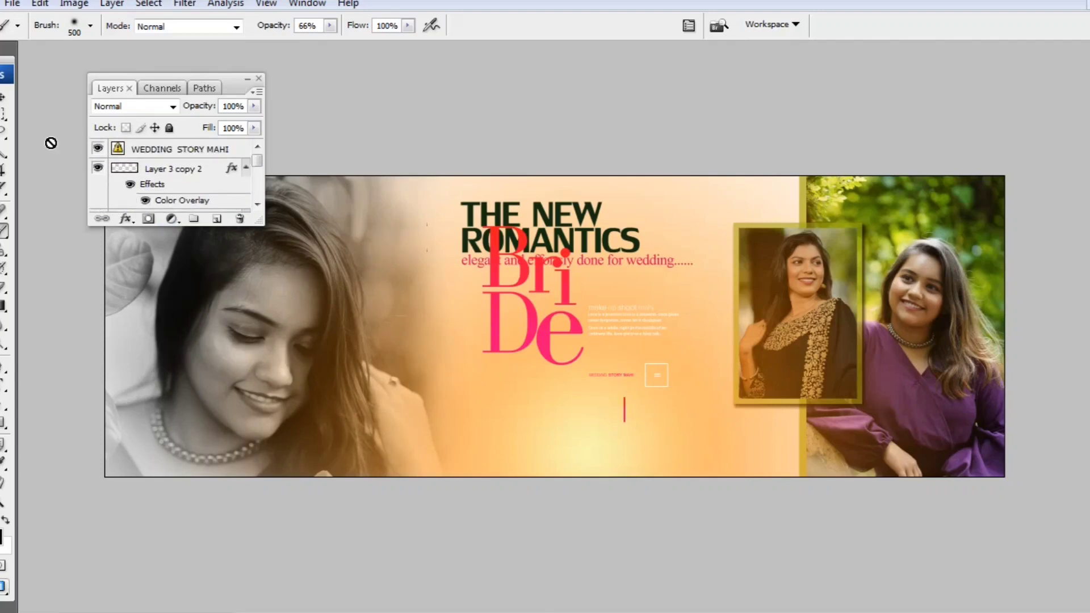
left_click(143, 152)
scroll(175, 182, "down", 6)
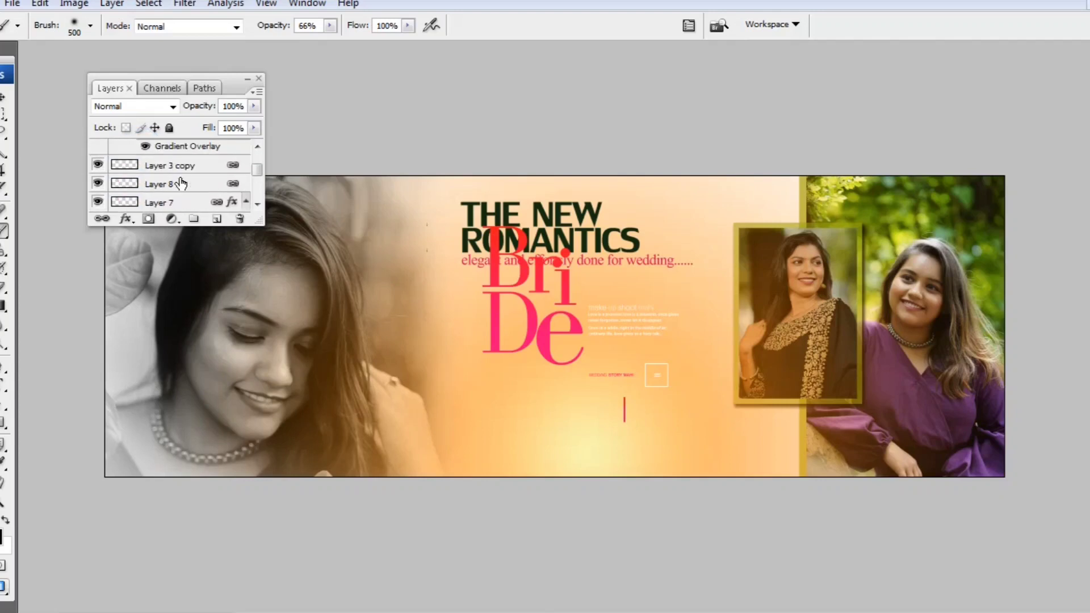
right_click(533, 322)
left_click(489, 285)
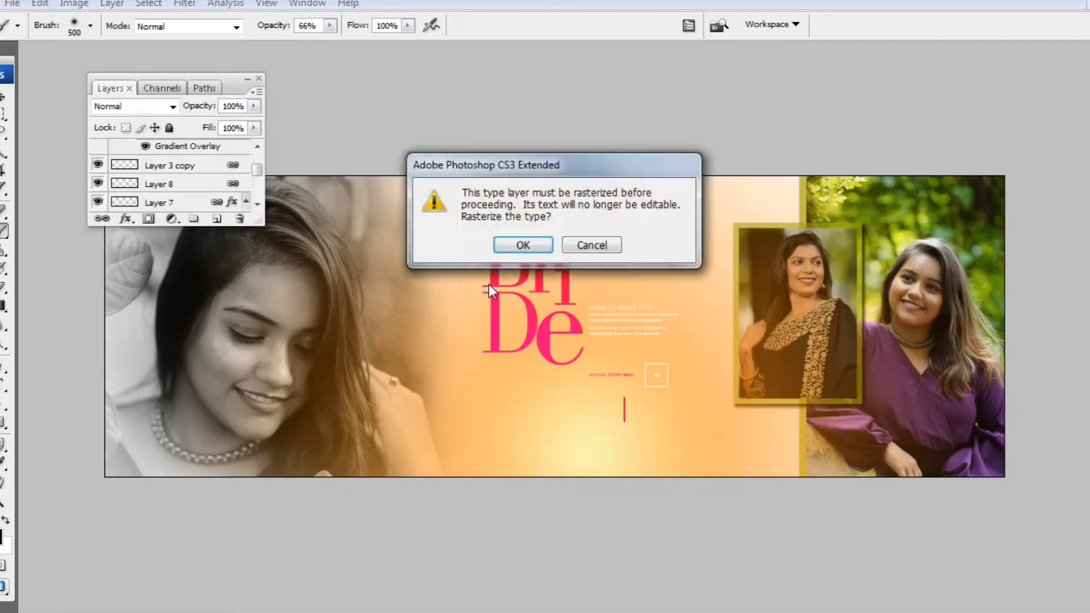
left_click(563, 245)
left_click(575, 245)
Step: Move the linked BriDe title group down below THE NEW ROMANTICS heading and shift the heading slightly lower
scroll(152, 196, "up", 6)
left_click(4, 98)
right_click(565, 291)
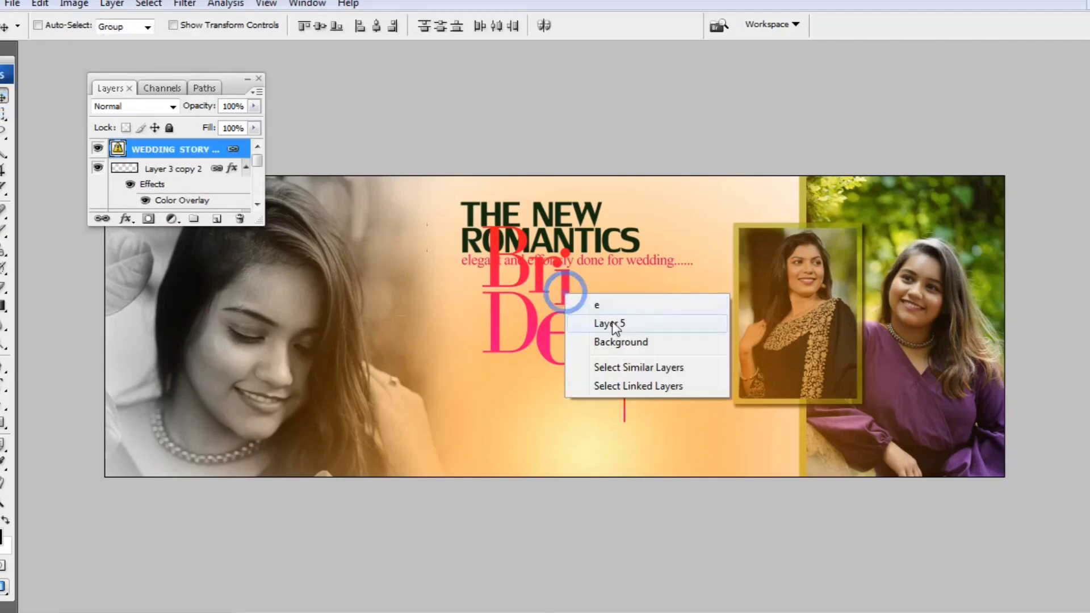
left_click(596, 305)
left_click_drag(569, 319, 572, 398)
right_click(558, 250)
left_click(588, 254)
left_click_drag(585, 257, 585, 271)
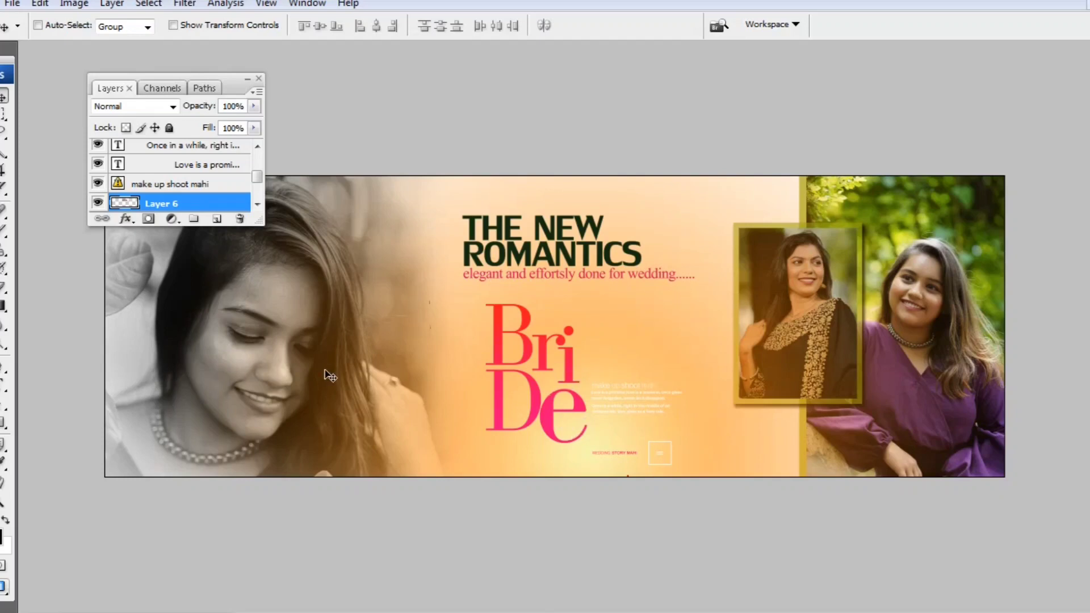
Step: Stretch the Layer 5 glow to 136.9% width and 97.0% height so it spans the entire page
key("ctrl+plus")
key("ctrl+plus")
key("ctrl+minus")
key("ctrl+minus")
key("ctrl+minus")
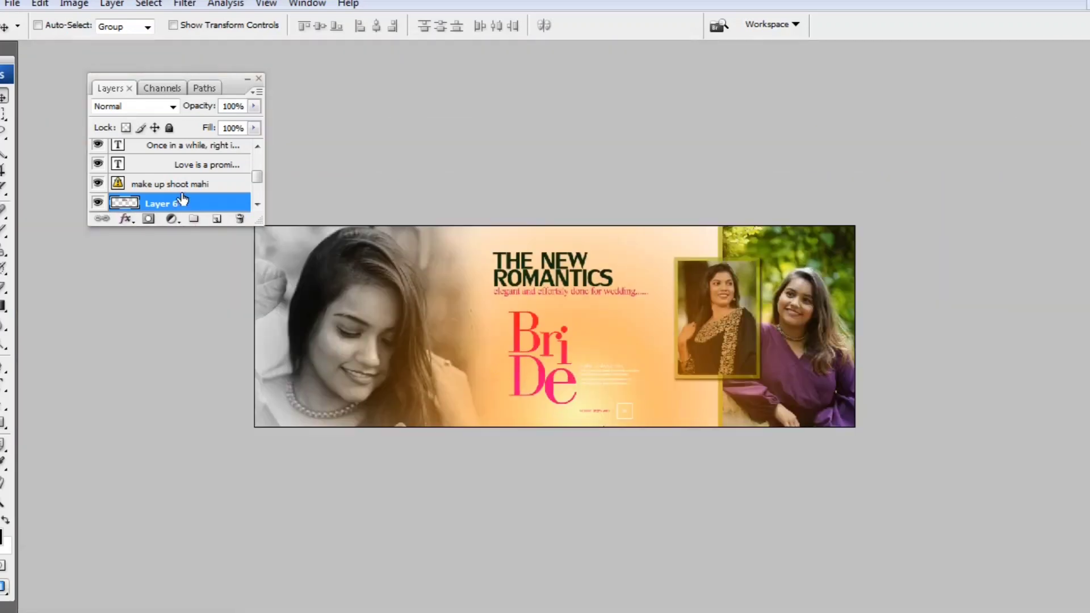
scroll(181, 198, "down", 10)
scroll(186, 185, "up", 10)
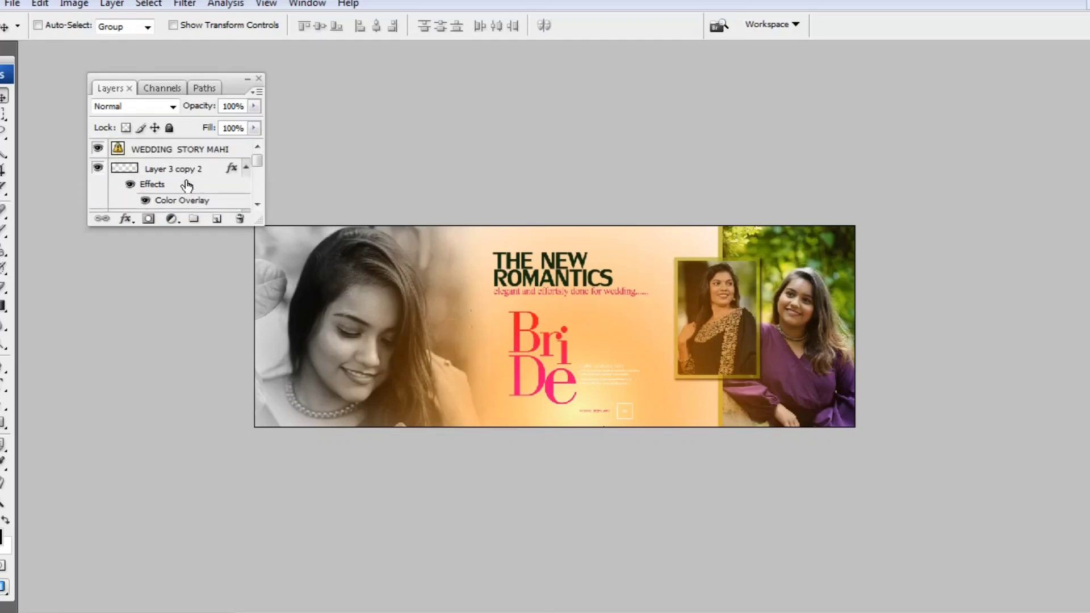
right_click(463, 341)
left_click(488, 353)
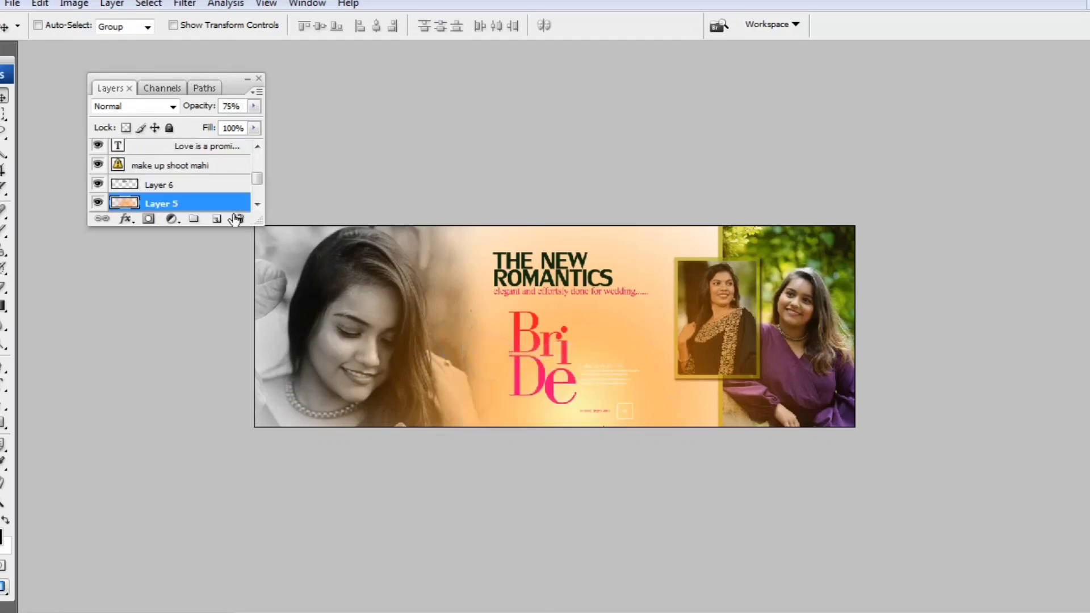
key("ctrl+t")
left_click_drag(869, 405, 941, 405)
left_click_drag(282, 392, 133, 388)
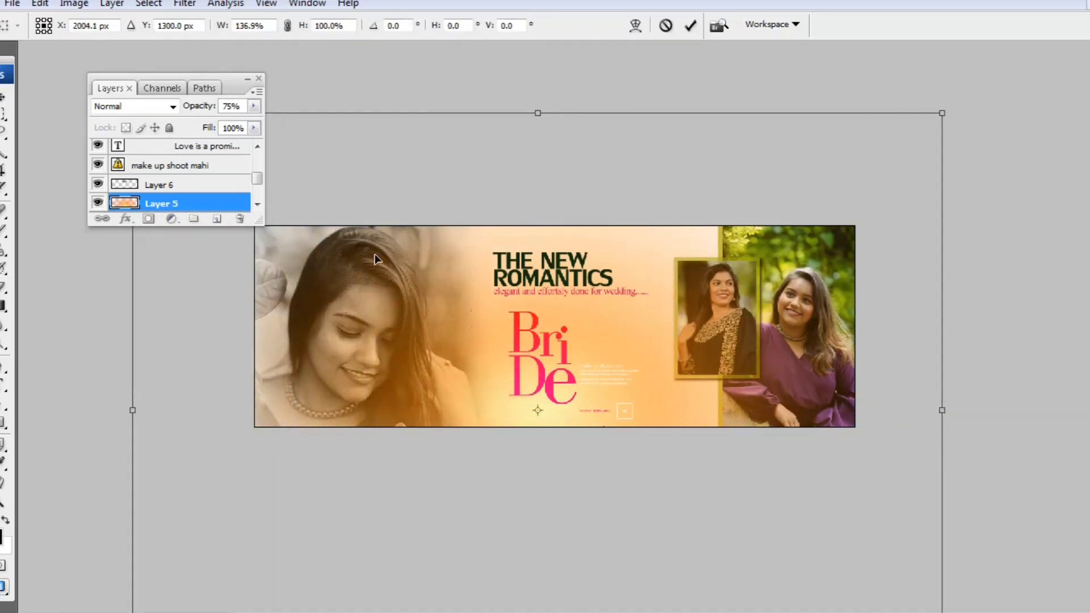
left_click_drag(538, 108, 540, 125)
left_click_drag(563, 331, 567, 316)
key("Return")
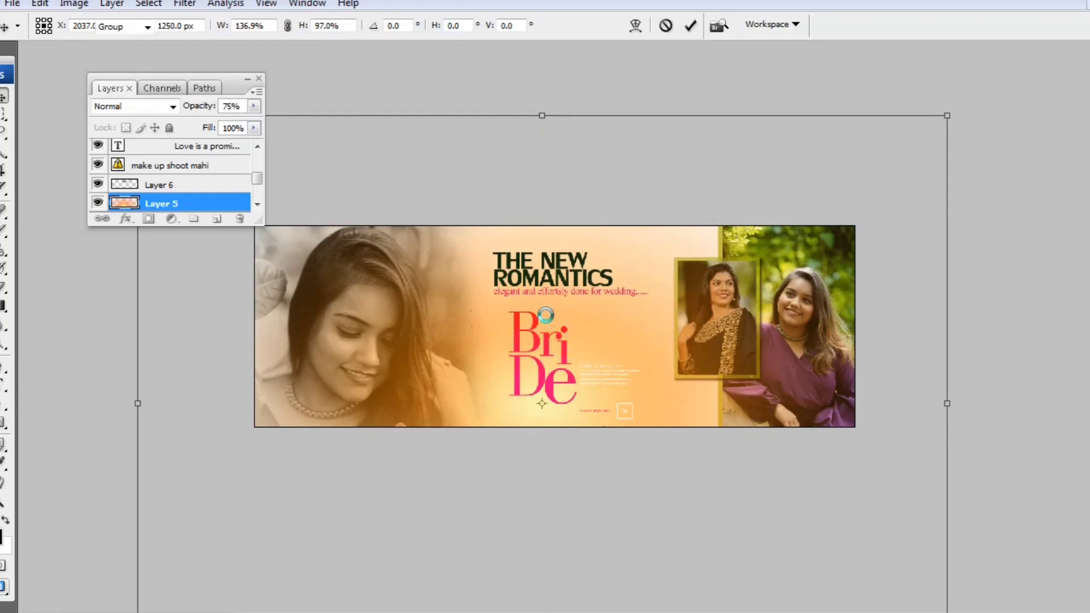
key("ctrl+plus")
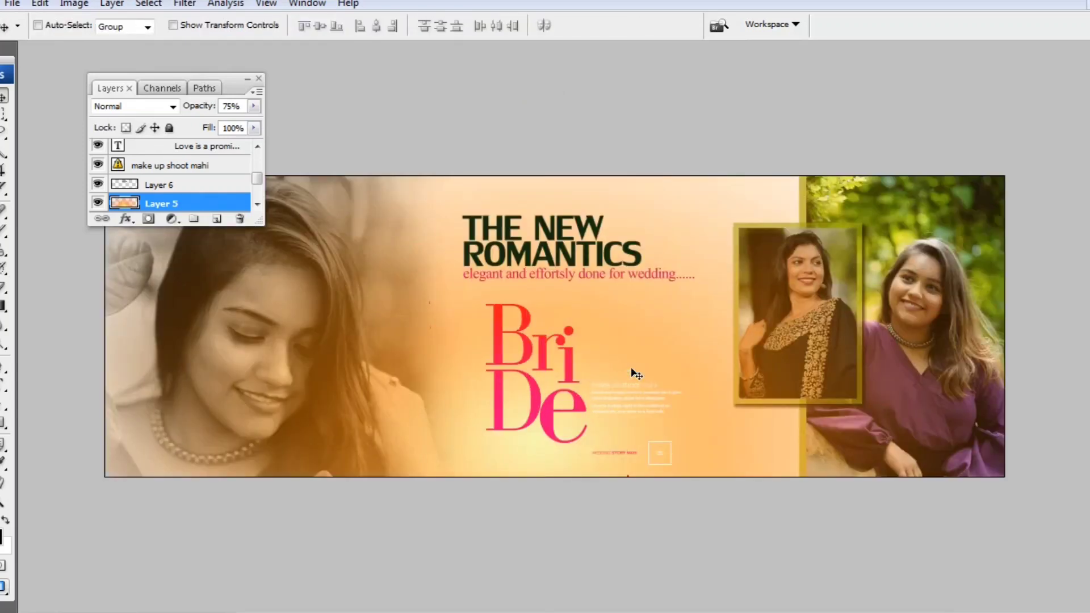
Step: Try the Layer 5 glow at the top of the layer stack and around the letter e layer
key("ctrl+bracketright")
key("ctrl+bracketright")
key("ctrl+bracketright")
key("ctrl+bracketright")
key("ctrl+bracketright")
key("ctrl+bracketright")
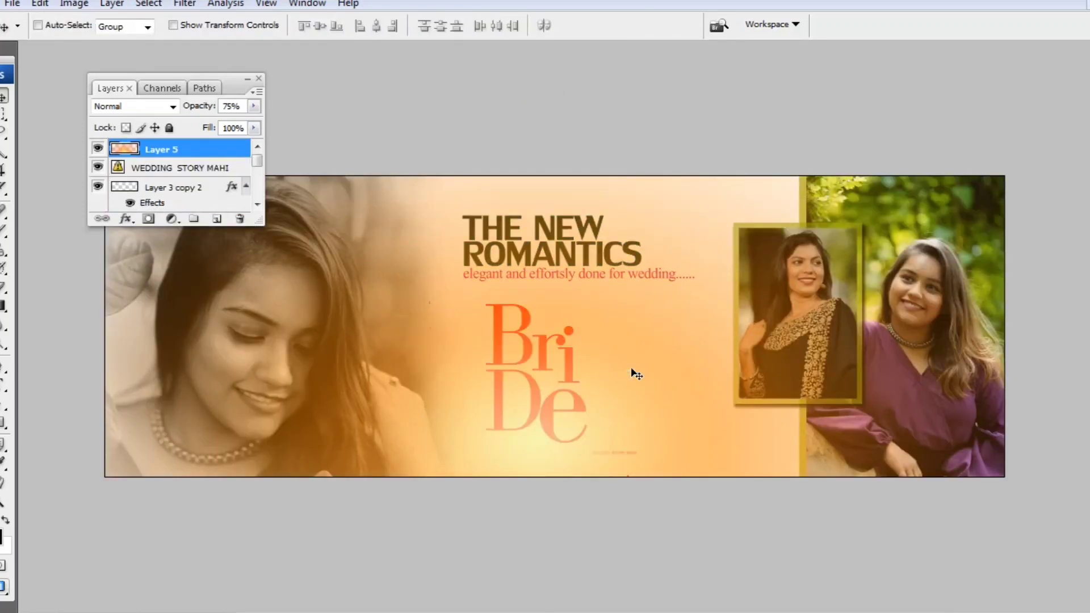
key("ctrl+bracketleft")
key("ctrl+bracketleft")
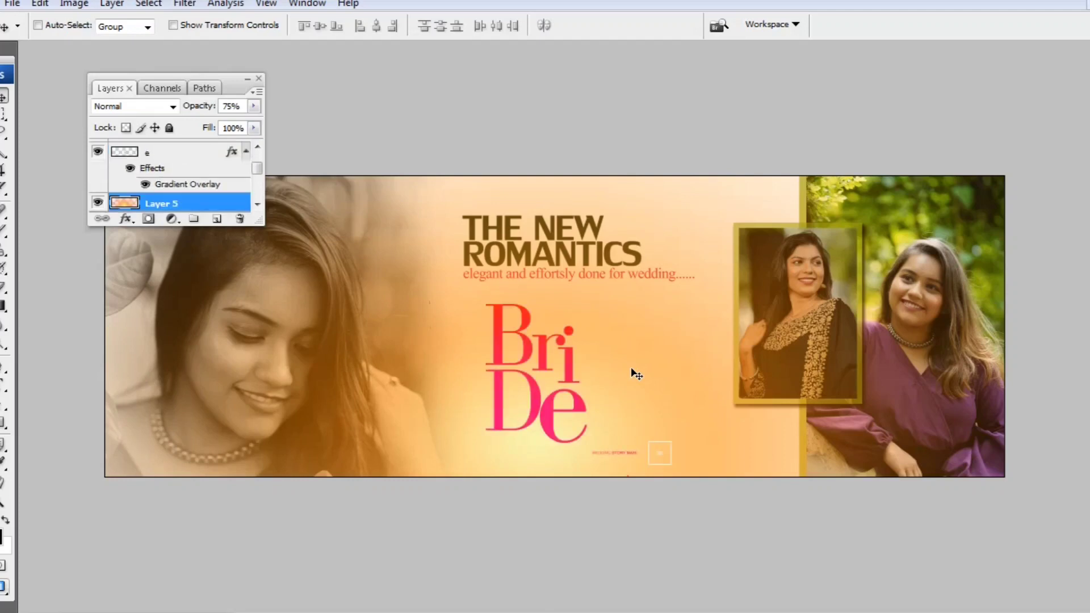
key("ctrl+bracketright")
right_click(522, 226)
left_click(546, 257)
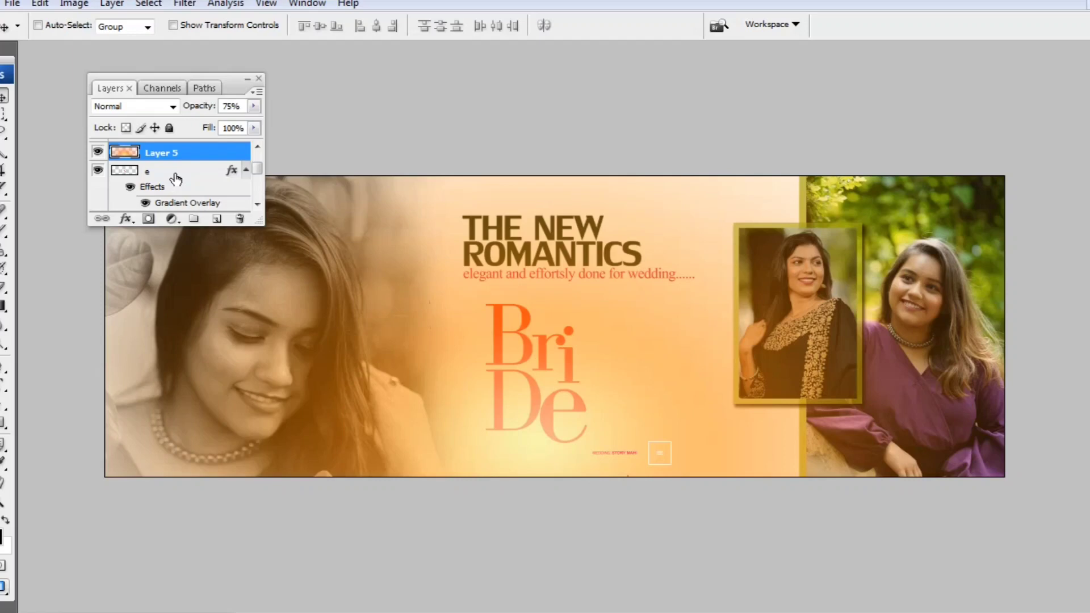
Step: Lower the Layer 5 glow to just below Layer 3 for comparison and raise it back to the top of the stack
key("ctrl+bracketleft")
key("ctrl+bracketleft")
key("ctrl+bracketleft")
key("ctrl+bracketleft")
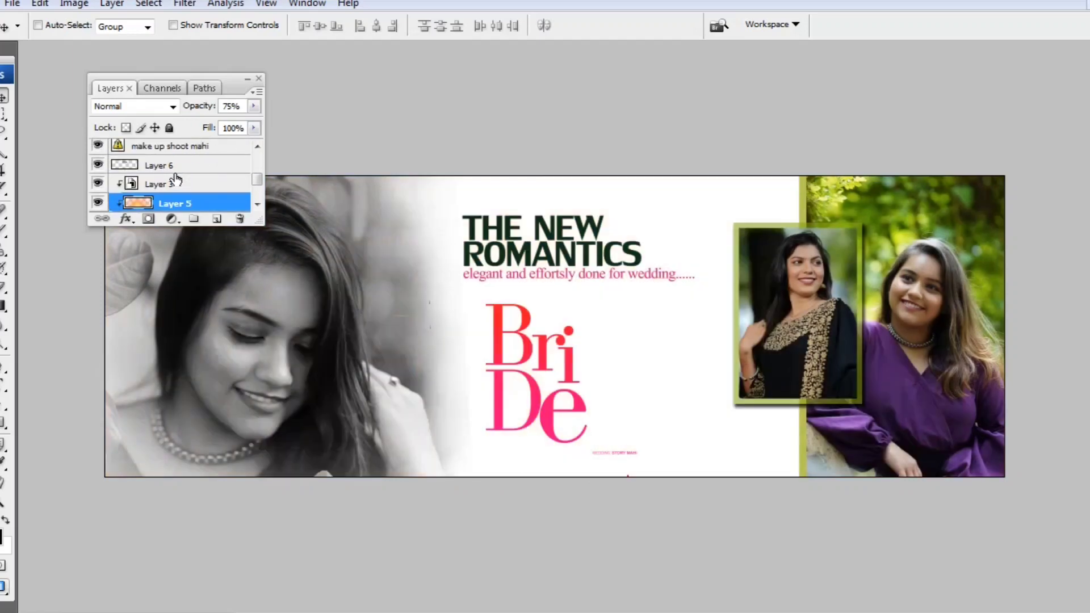
key("ctrl+bracketright")
key("ctrl+bracketright")
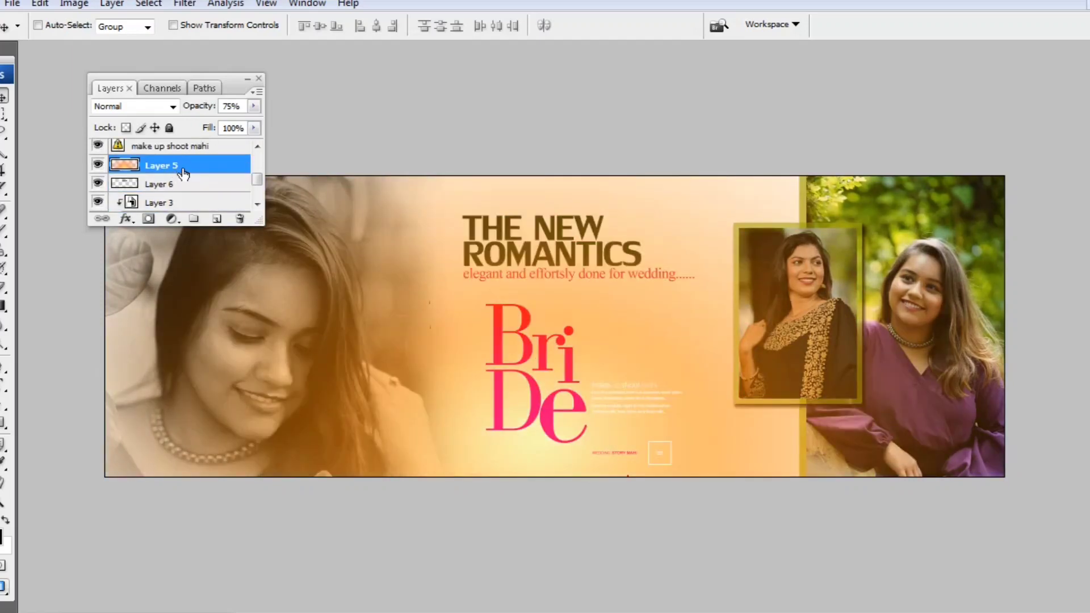
key("ctrl+bracketright")
key("ctrl+bracketright")
key("ctrl+bracketright")
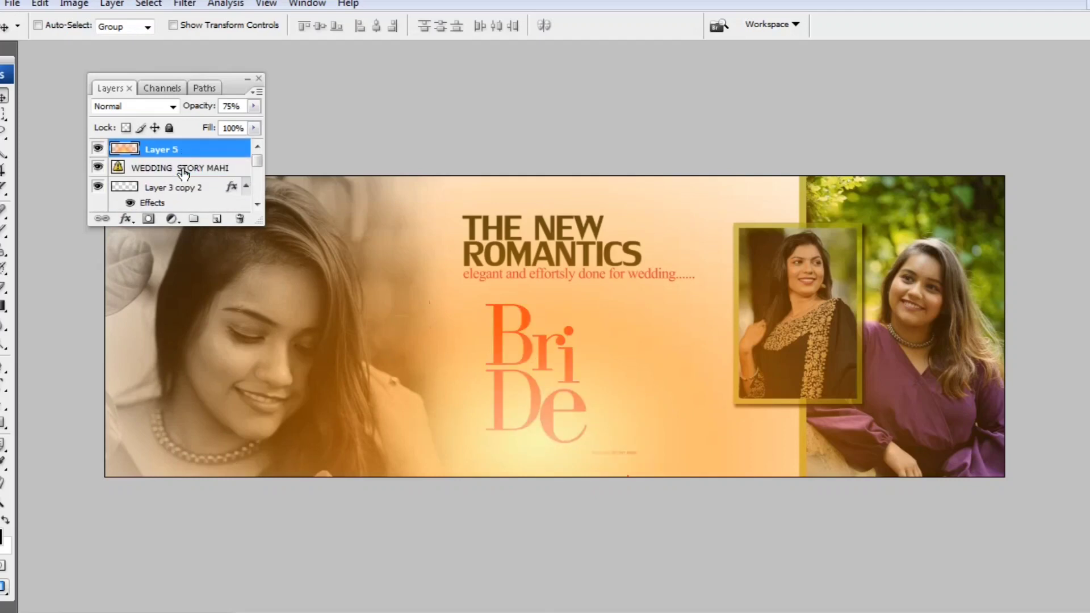
Step: Send the Layer 5 glow down the stack again, placing it between Layer 3 and the Shape 1 frame
left_click(167, 169)
left_click(170, 149)
key("ctrl+bracketleft")
key("ctrl+bracketleft")
key("ctrl+bracketleft")
key("ctrl+bracketleft")
key("ctrl+bracketleft")
key("ctrl+bracketleft")
key("ctrl+bracketleft")
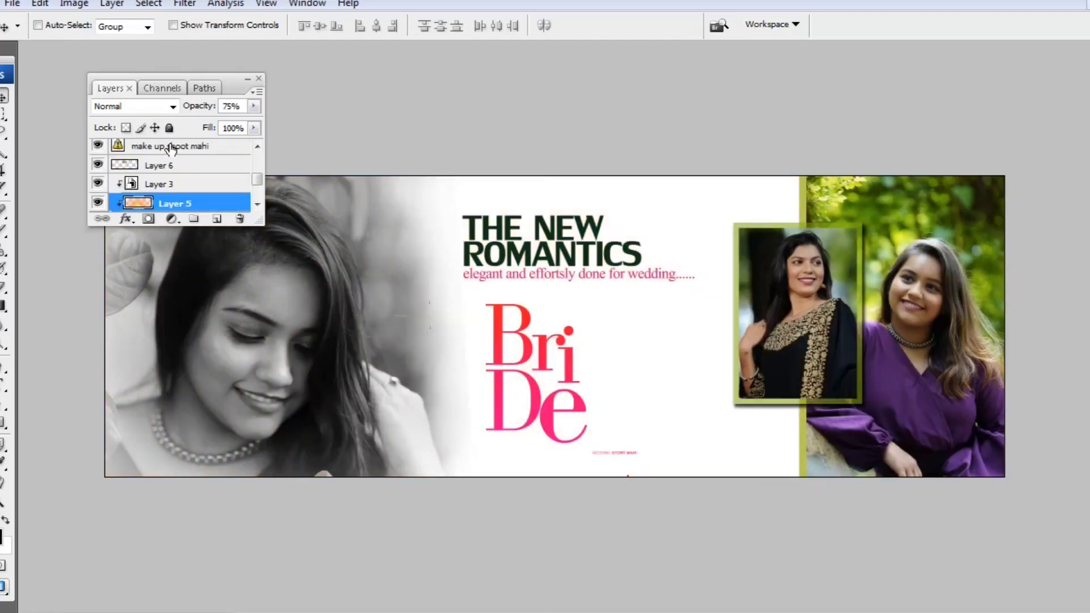
Step: Raise the Layer 5 glow past the heading and text layers to the top of the stack, above the WEDDING STORY caption
key("ctrl+bracketright")
key("ctrl+bracketright")
key("ctrl+bracketright")
key("ctrl+bracketright")
key("ctrl+bracketright")
key("ctrl+bracketright")
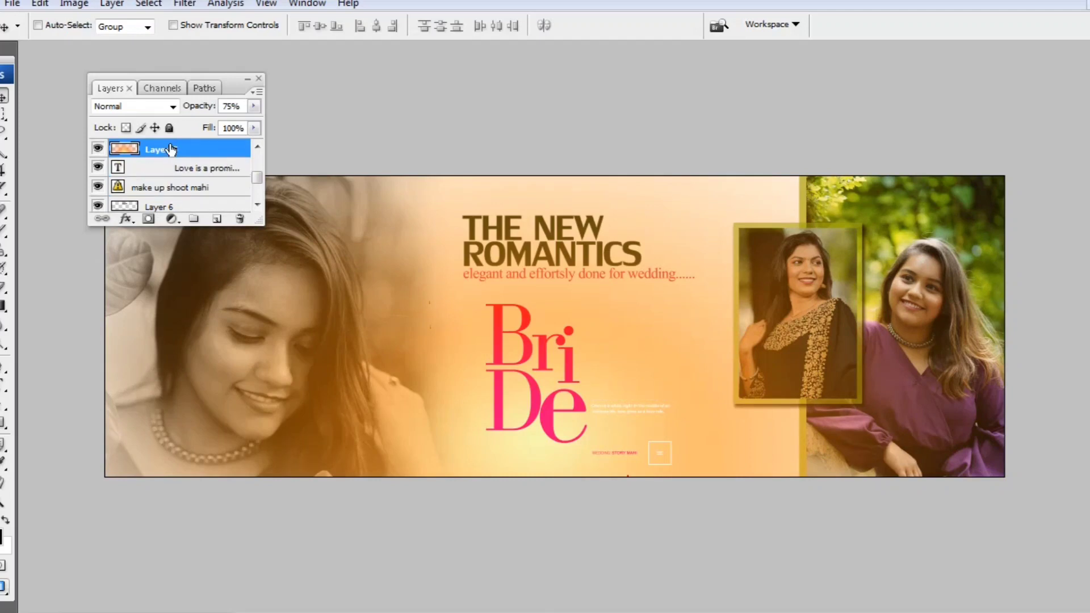
key("ctrl+bracketright")
key("ctrl+bracketright")
key("ctrl+bracketright")
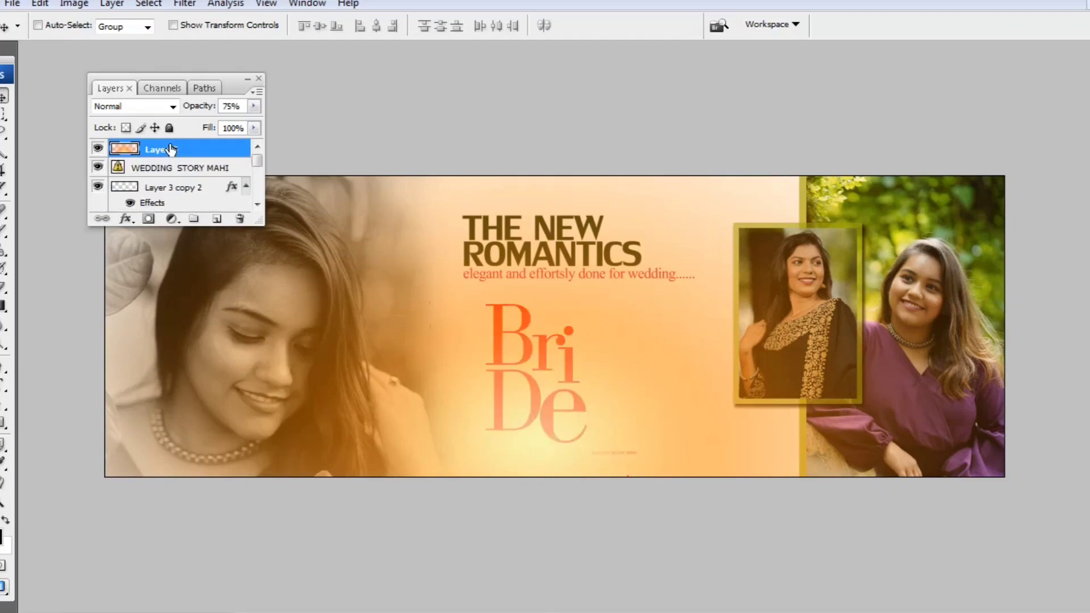
Step: Lower the Layer 5 glow to directly below the Shape 1 photo frame, keeping it above the Layer 1 portrait
key("ctrl+bracketleft")
key("ctrl+bracketleft")
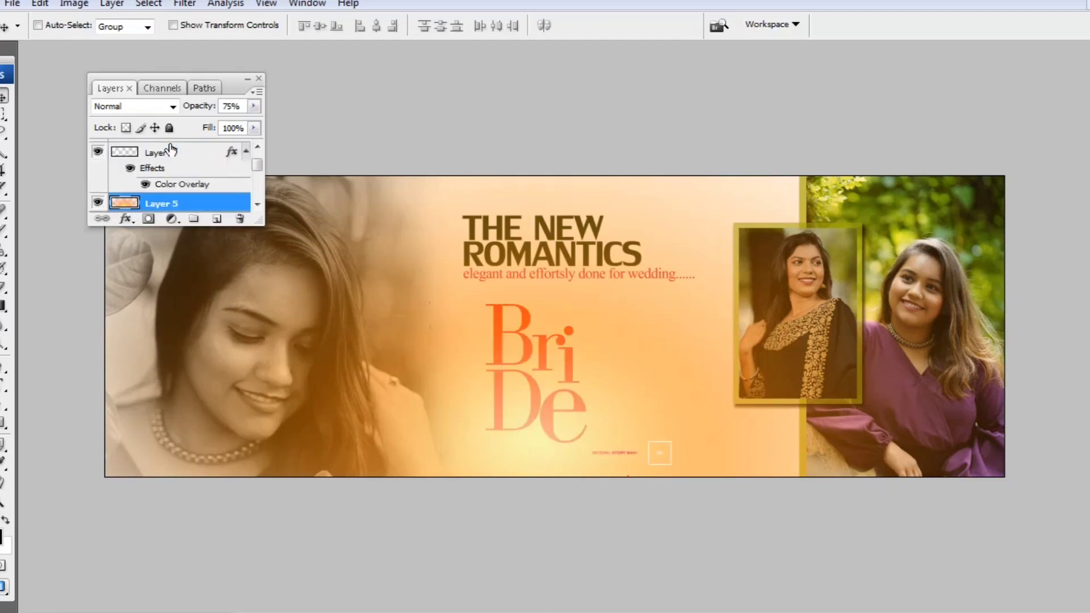
key("ctrl+bracketleft")
key("ctrl+bracketleft")
key("ctrl+bracketleft")
key("ctrl+bracketleft")
key("ctrl+bracketleft")
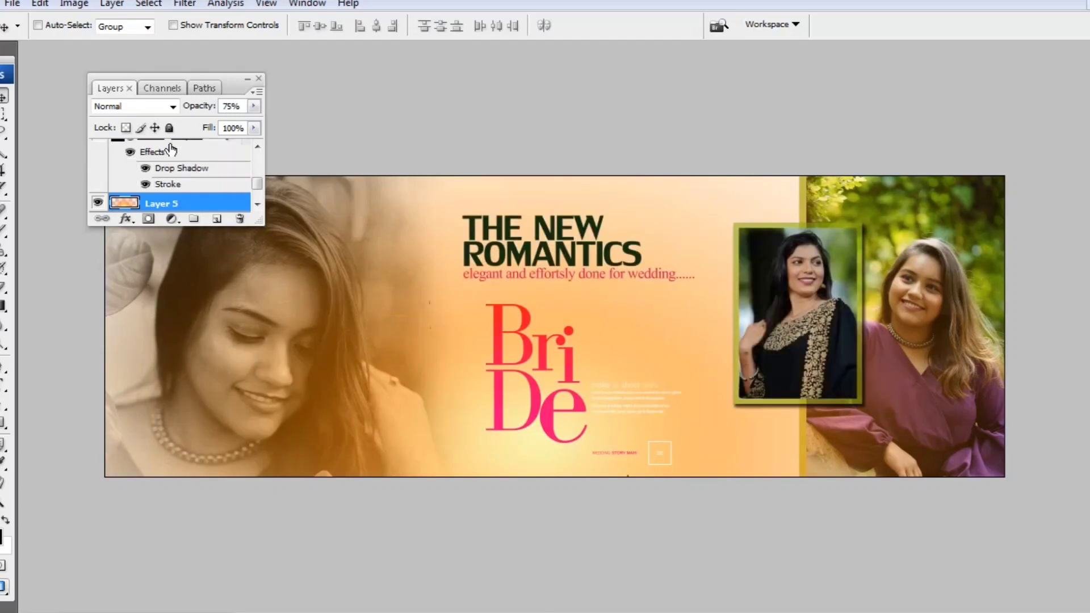
Step: Try the Layer 5 glow below Shape 2 with the Screen and Darker Color blend modes
key("ctrl+bracketleft")
key("ctrl+bracketleft")
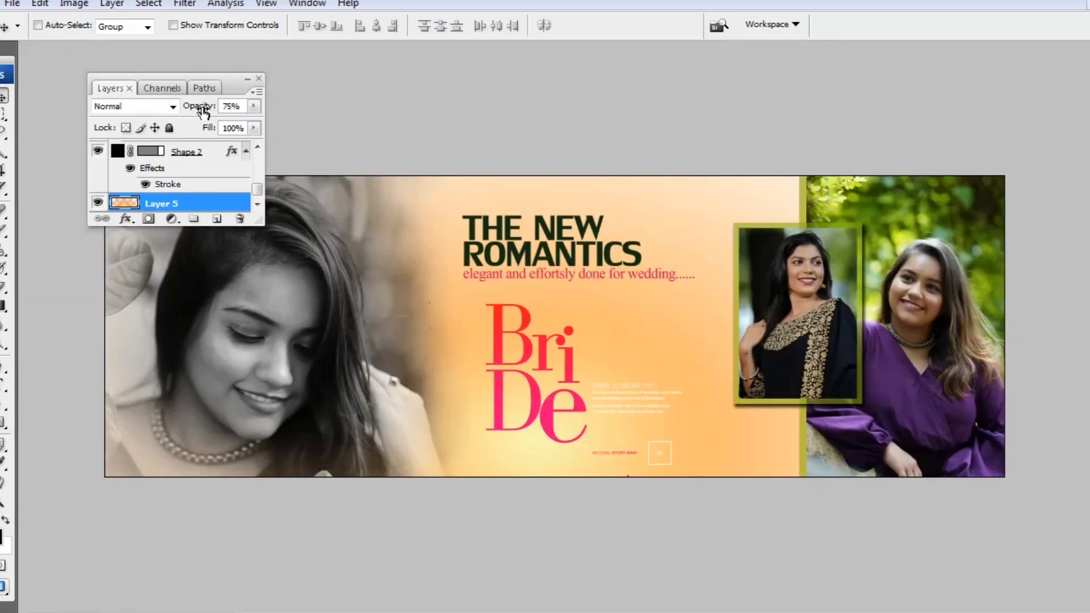
left_click(148, 108)
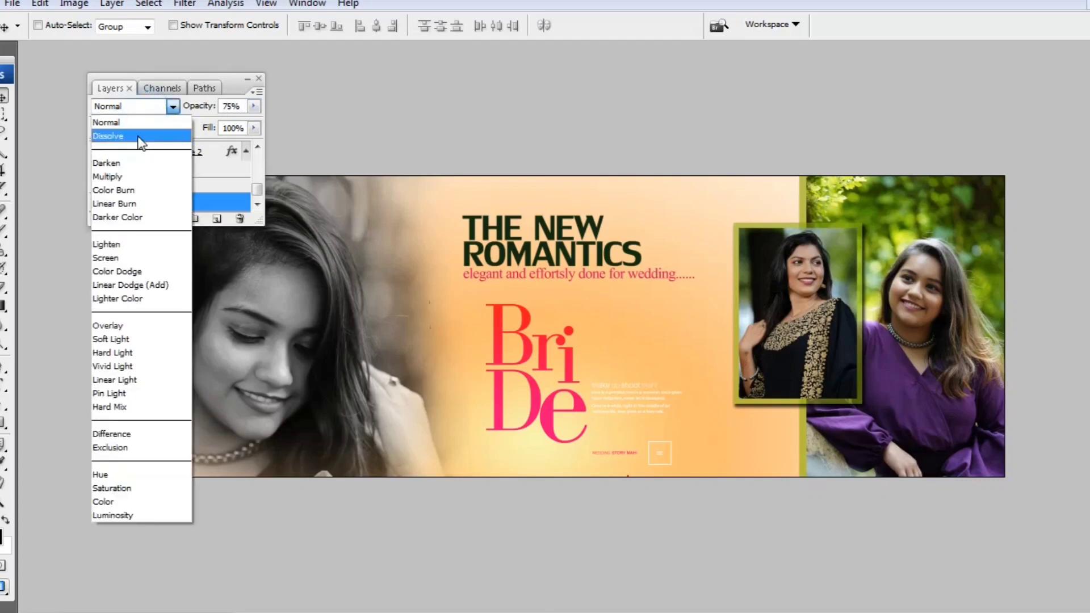
left_click(138, 136)
scroll(137, 108, "down", 7)
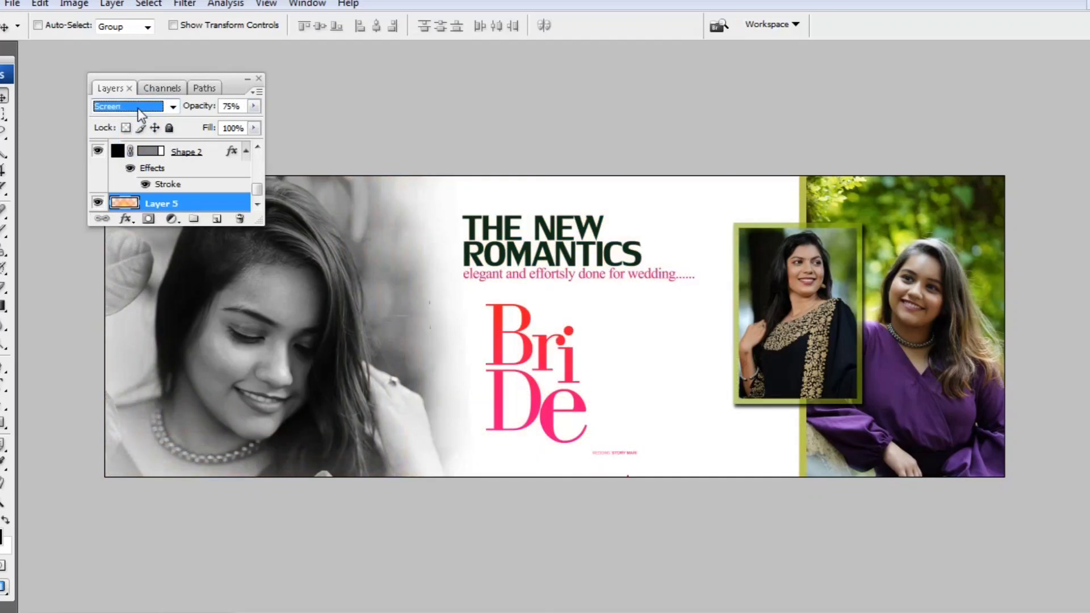
scroll(137, 108, "up", 2)
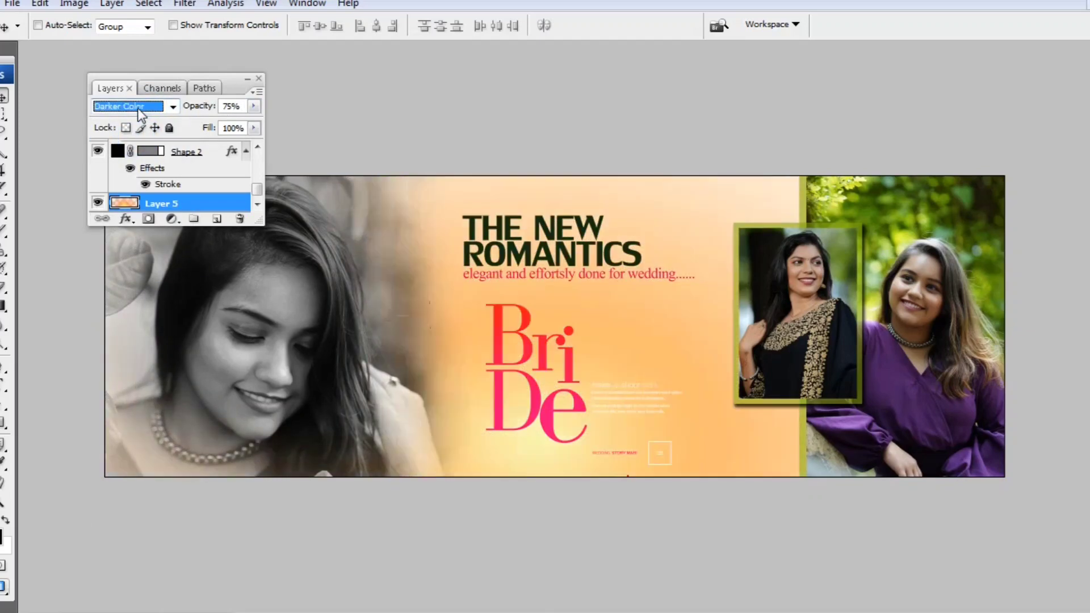
Step: Try the Layer 5 glow at 100% opacity and with the Multiply blend mode
left_click(253, 106)
left_click_drag(241, 124, 485, 324)
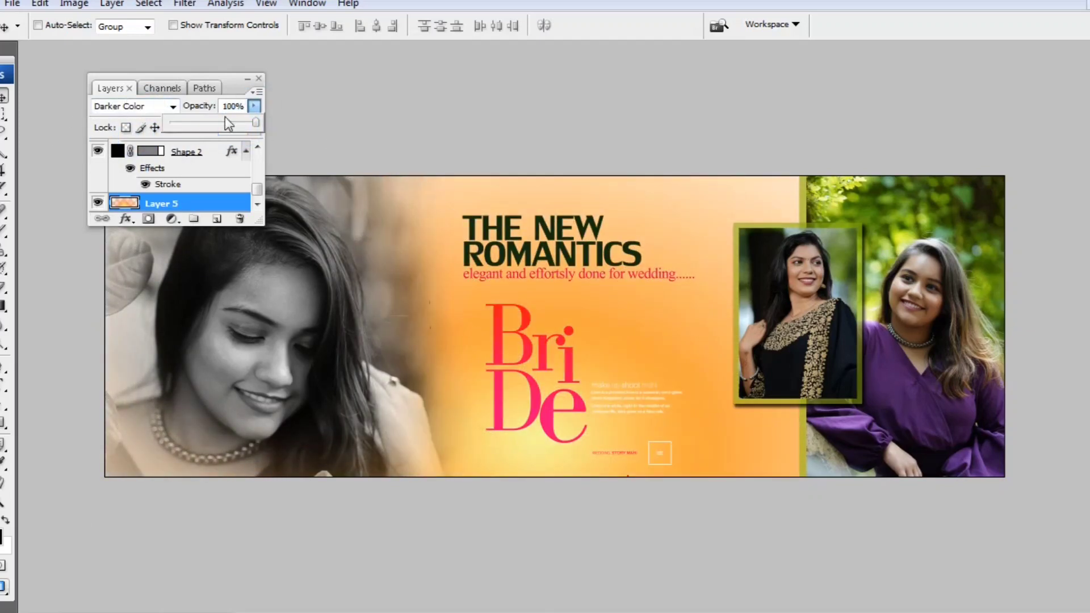
left_click(233, 123)
left_click(535, 273)
scroll(535, 274, "down", 2)
scroll(131, 128, "up", 5)
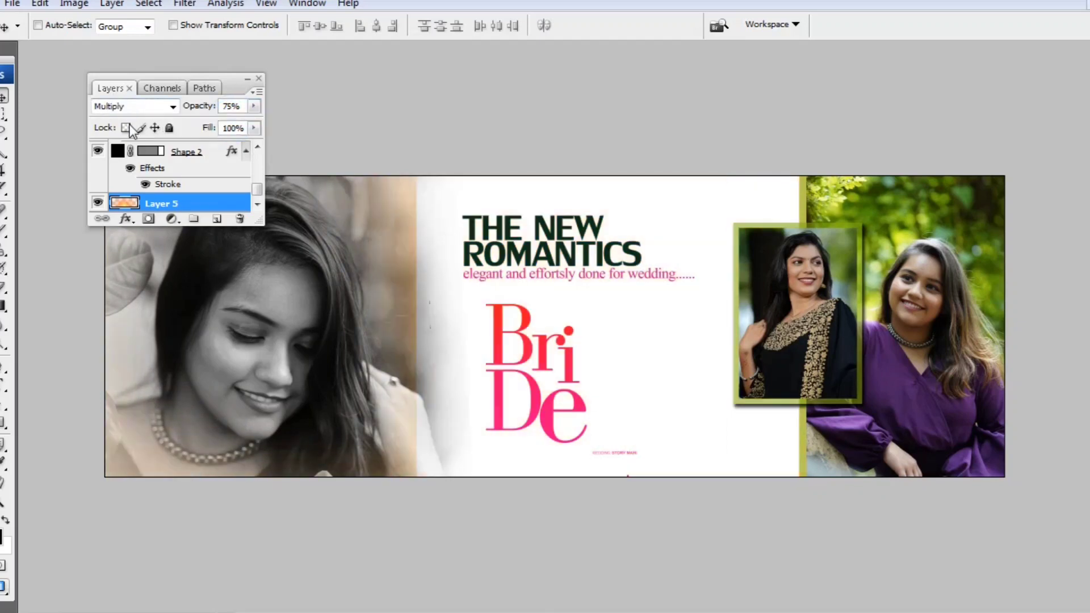
scroll(637, 341, "up", 4)
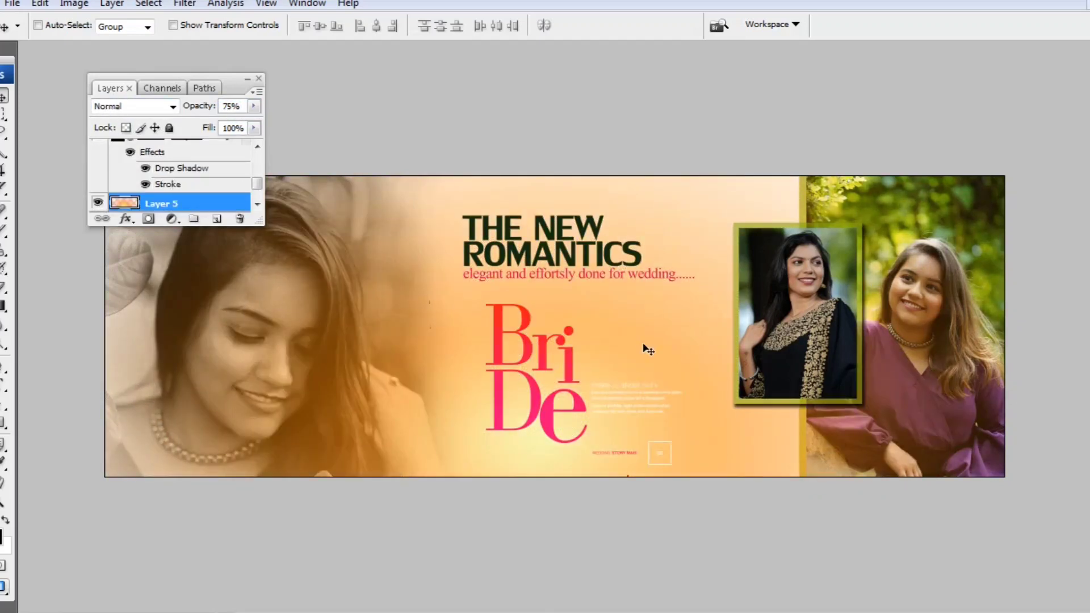
Step: Lower the selected BriDe title letter layers and the WEDDING STORY caption layers to directly beneath the Layer 5 glow
scroll(189, 203, "down", 6)
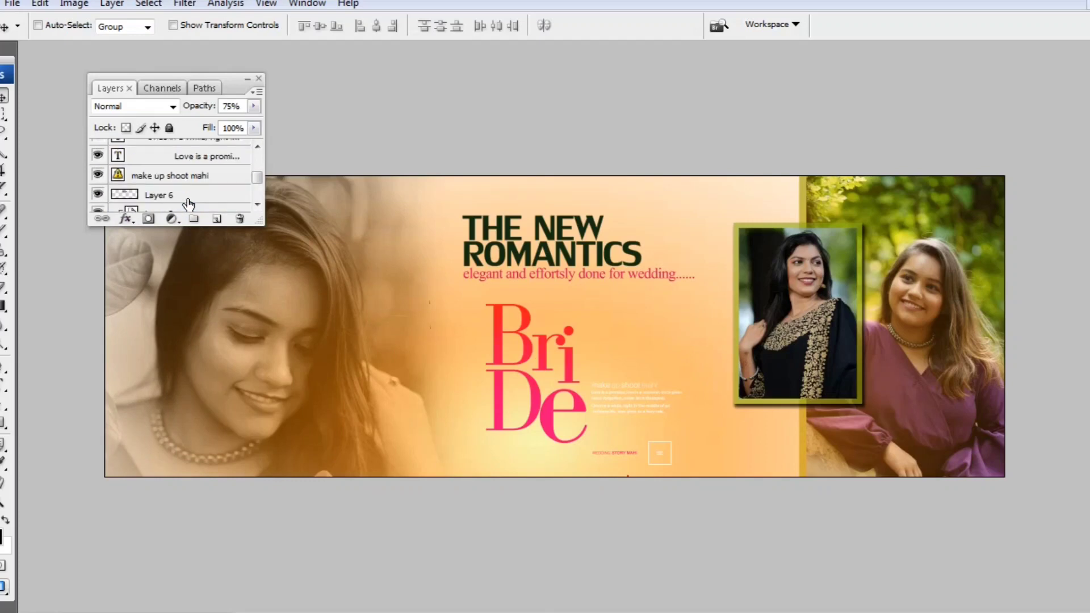
scroll(189, 203, "up", 4)
left_click(94, 169)
left_click(94, 169)
left_click(154, 149, "ctrl")
scroll(165, 161, "down", 1)
scroll(165, 161, "down", 3)
scroll(165, 161, "up", 1)
left_click(165, 153)
scroll(167, 164, "up", 1)
scroll(169, 166, "down", 1)
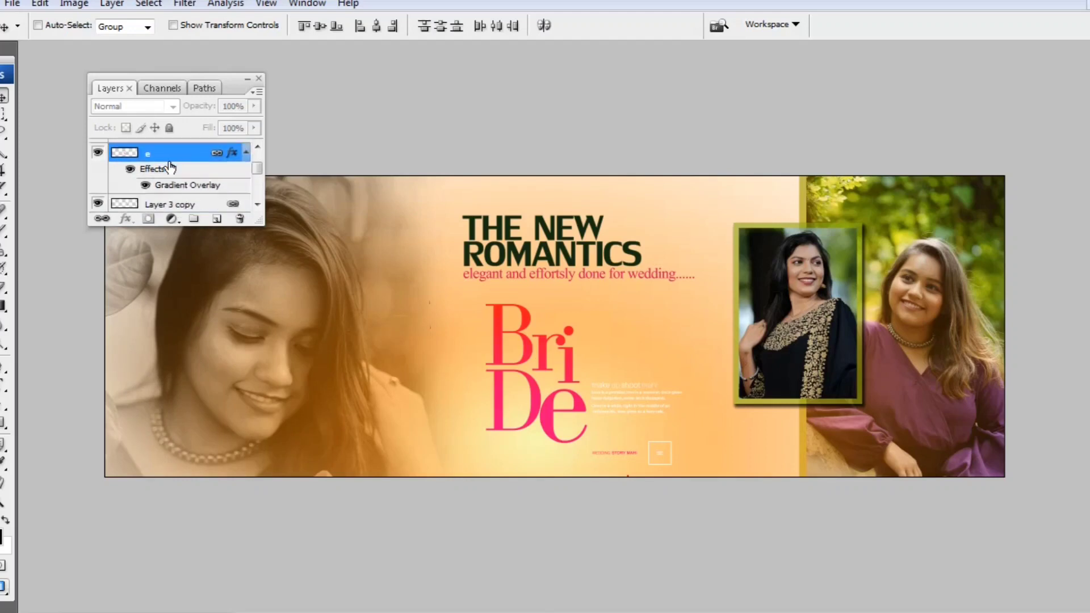
key("ctrl+bracketleft")
key("ctrl+bracketleft")
key("ctrl+bracketleft")
key("ctrl+bracketleft")
key("ctrl+bracketleft")
key("ctrl+bracketleft")
key("ctrl+bracketleft")
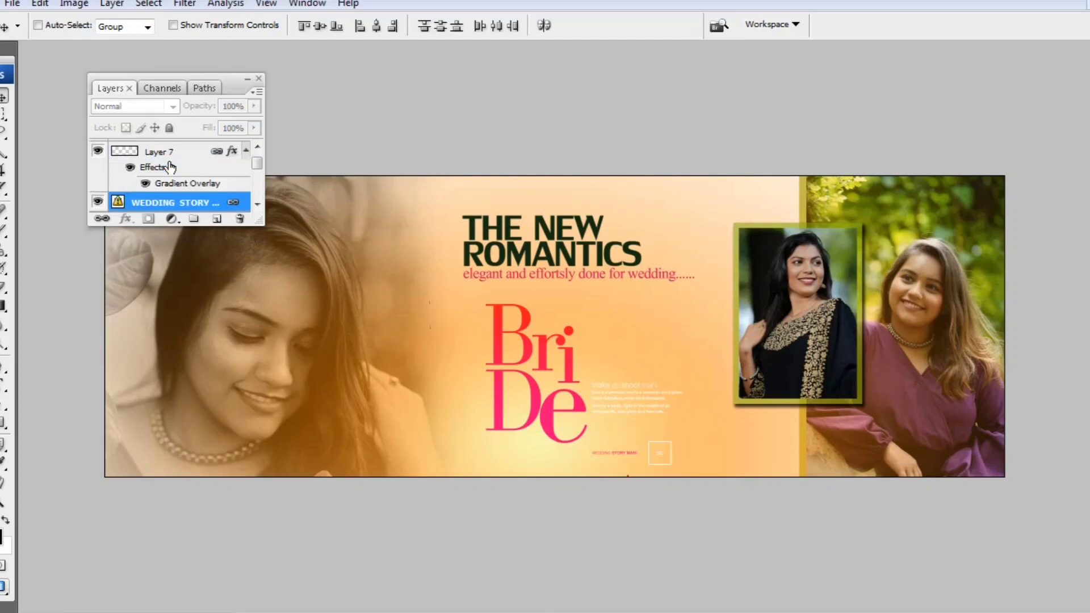
key("ctrl+bracketleft")
key("ctrl+bracketleft")
key("ctrl+bracketleft")
key("ctrl+bracketleft")
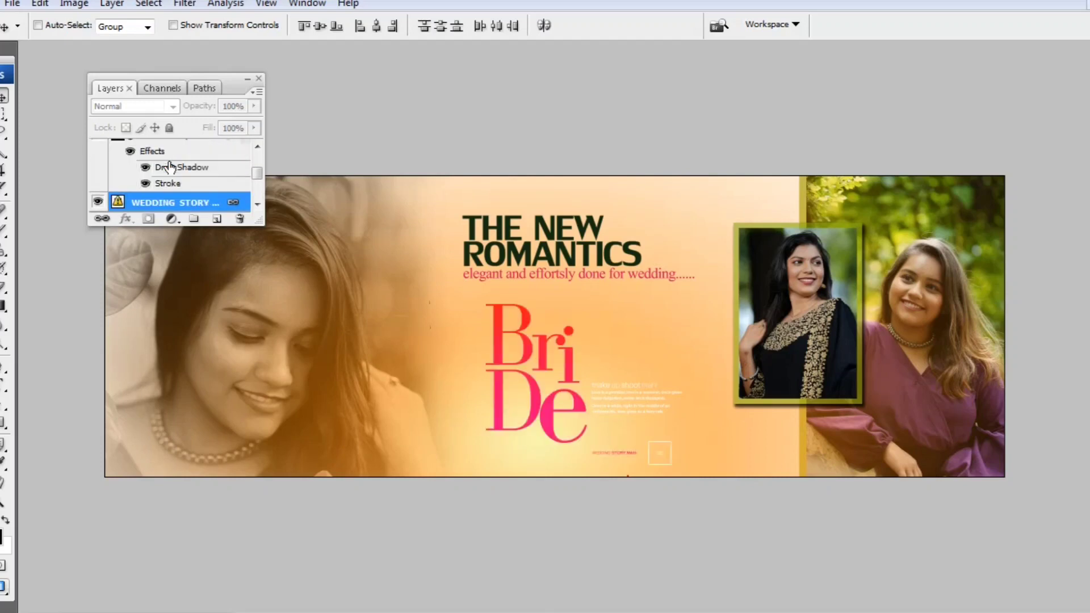
key("ctrl+bracketleft")
key("ctrl+bracketright")
key("ctrl+bracketright")
key("ctrl+bracketleft")
Step: Raise the Layer 5 glow above Layer 6 and the framed Layer 3 photo
left_click(172, 170)
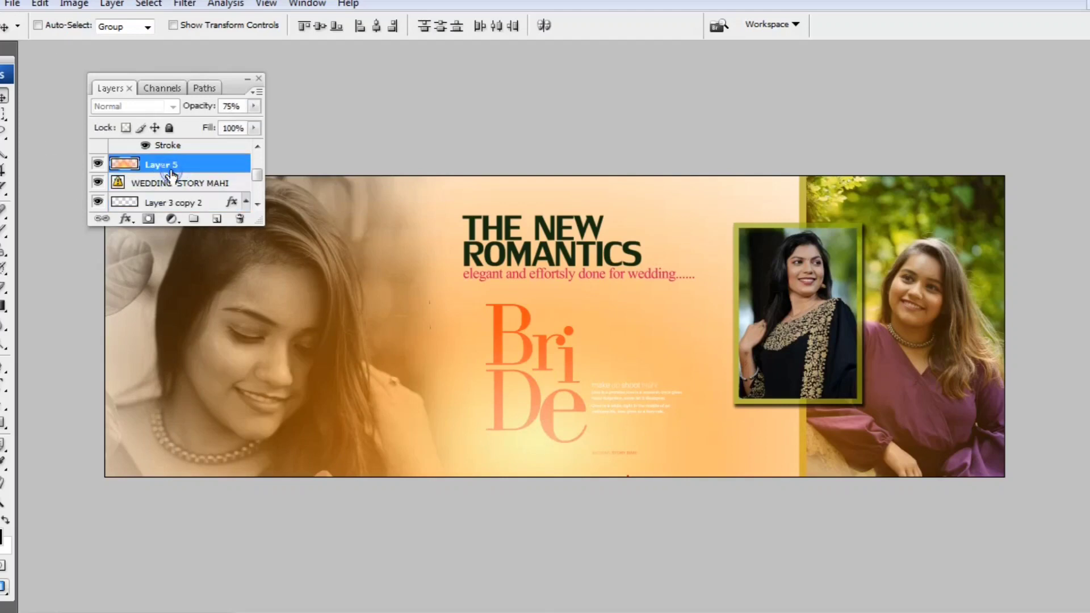
scroll(173, 172, "up", 8)
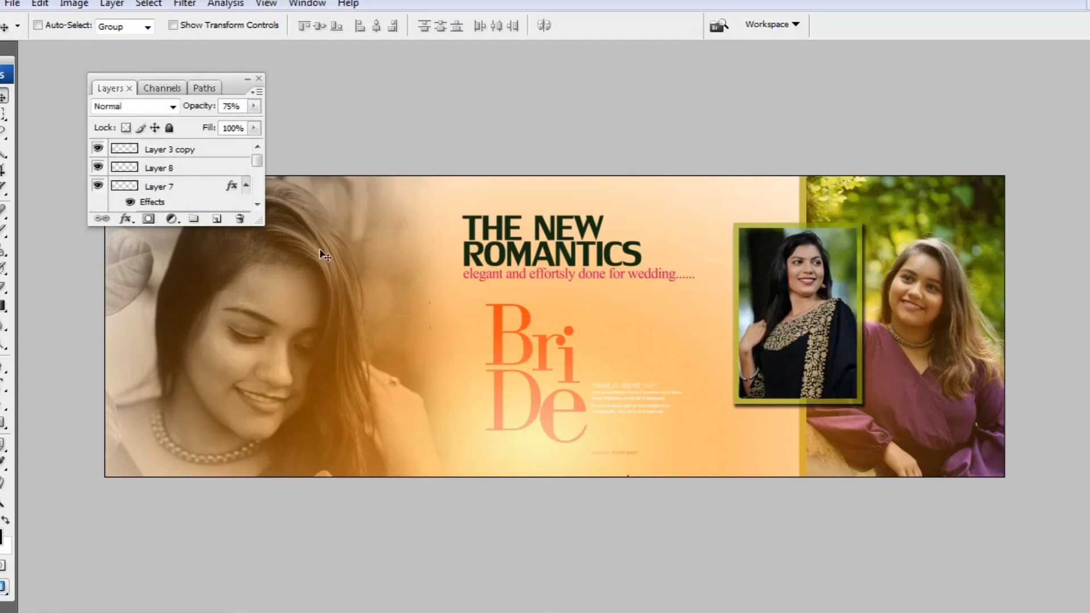
right_click(462, 362)
left_click(501, 369)
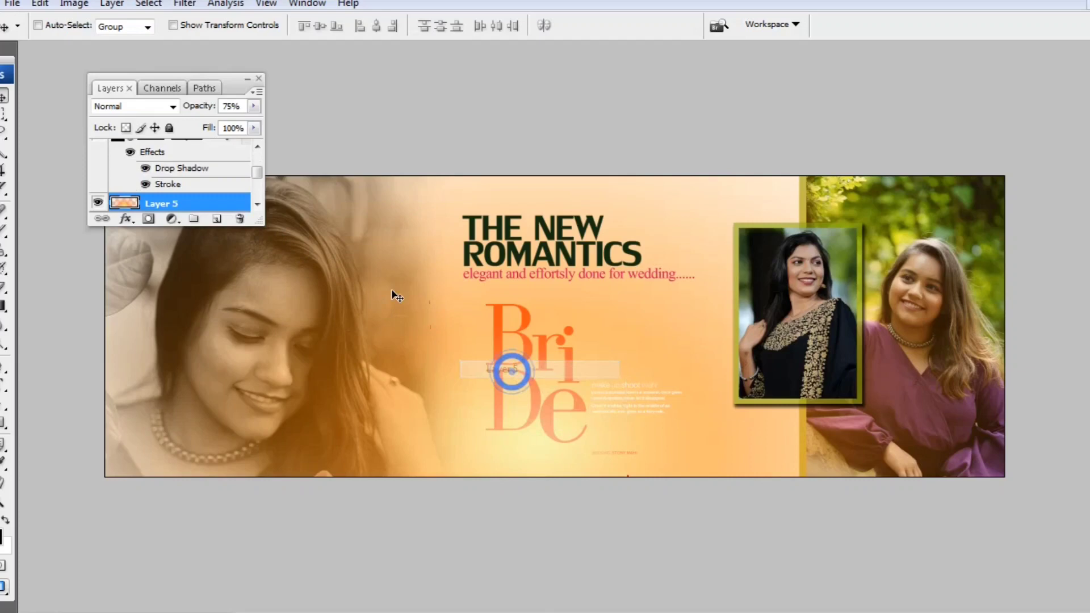
key("ctrl+bracketright")
key("ctrl+bracketright")
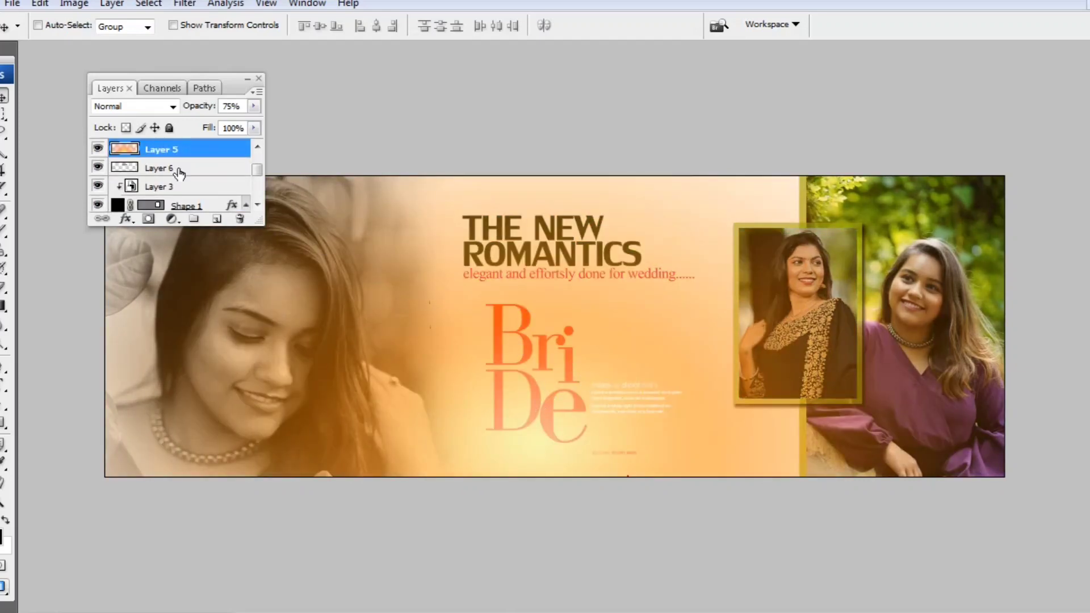
Step: Examine the heading, framed photo and layer order with the glow lying over them
scroll(152, 173, "up", 1)
key("ctrl+plus")
key("ctrl+plus")
key("ctrl+minus")
key("ctrl+minus")
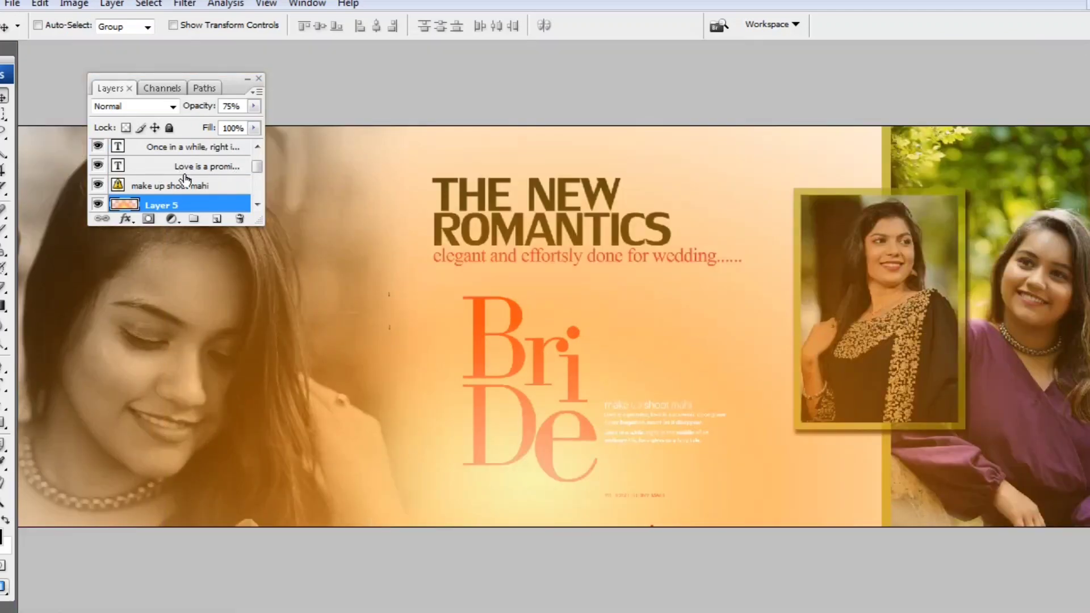
scroll(153, 153, "down", 4)
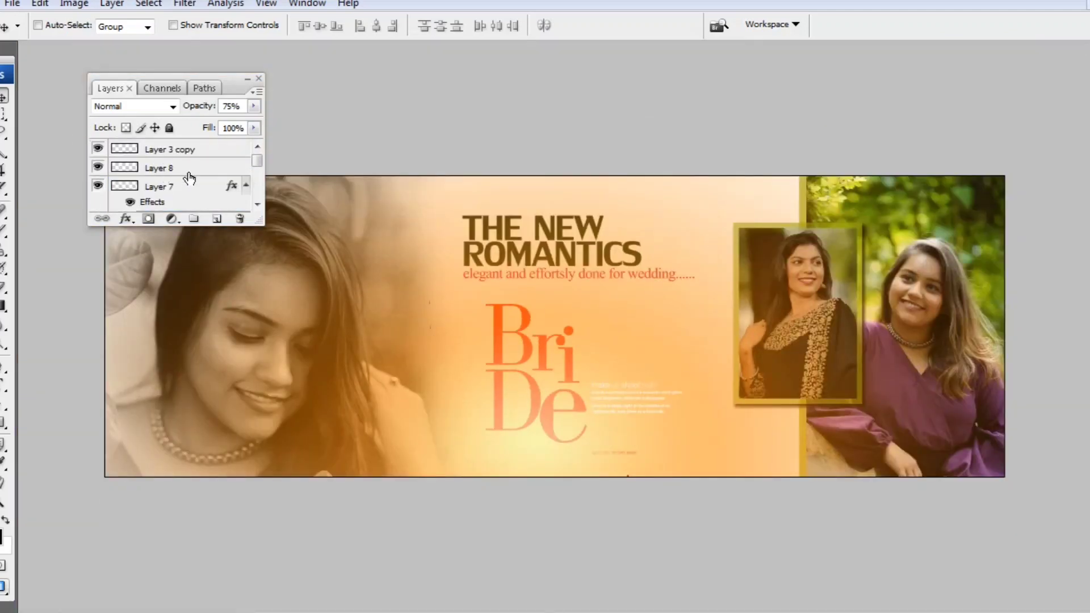
key("ctrl+minus")
left_click(164, 169)
scroll(179, 175, "down", 2)
scroll(180, 176, "down", 3)
scroll(179, 170, "up", 1)
Step: Lower the Layer 5 glow beneath the heading, framed photo and WEDDING STORY caption, keeping it directly above the e layer
left_click(179, 169)
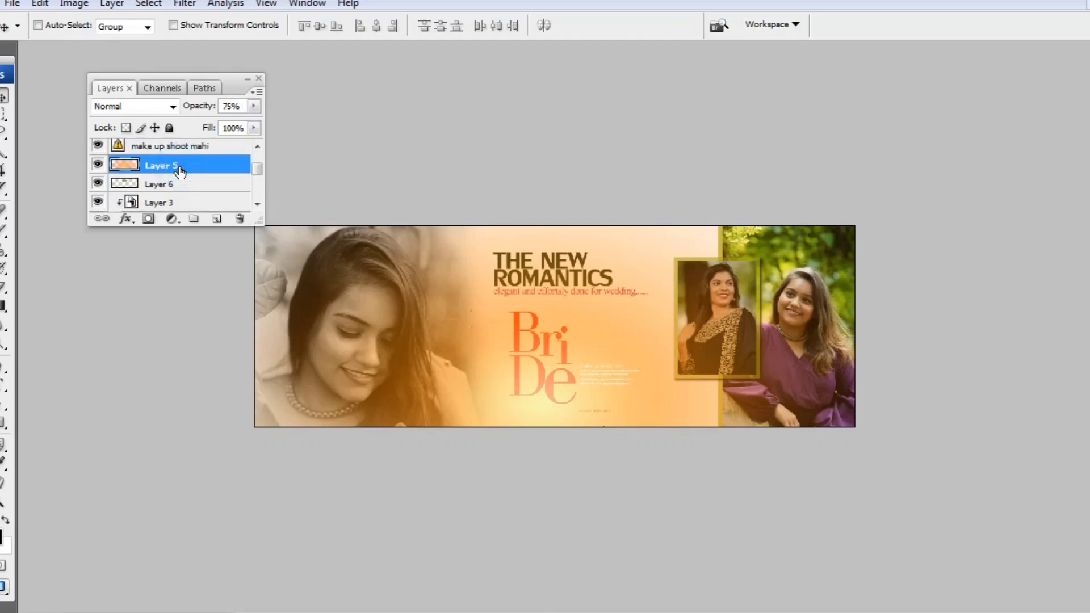
key("ctrl+bracketright")
key("ctrl+bracketright")
key("ctrl+bracketleft")
key("ctrl+bracketleft")
key("ctrl+bracketleft")
key("ctrl+bracketleft")
key("ctrl+bracketleft")
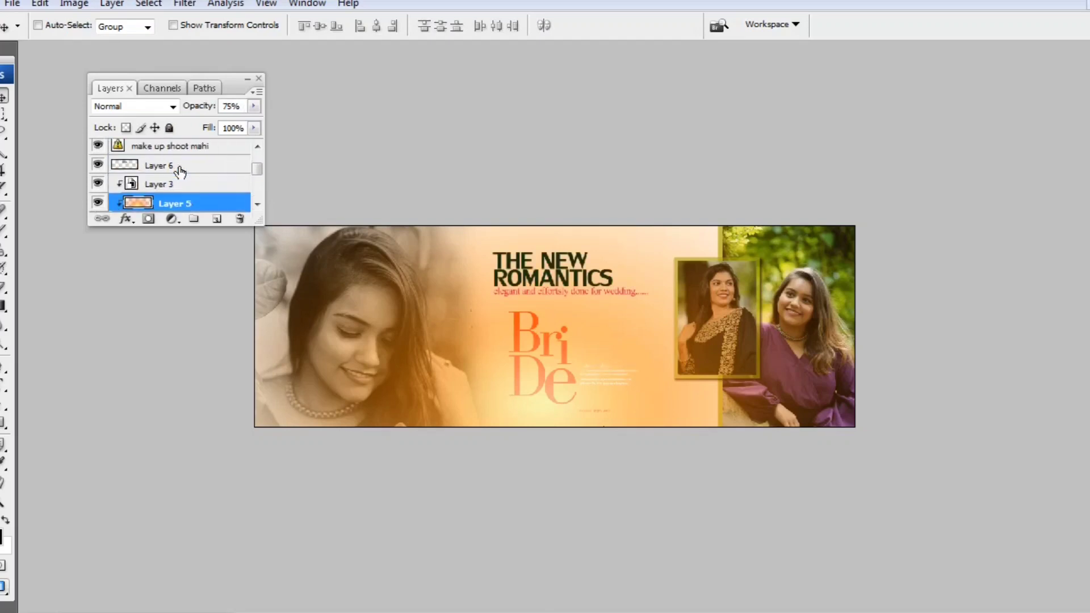
key("ctrl+bracketleft")
key("ctrl+bracketleft")
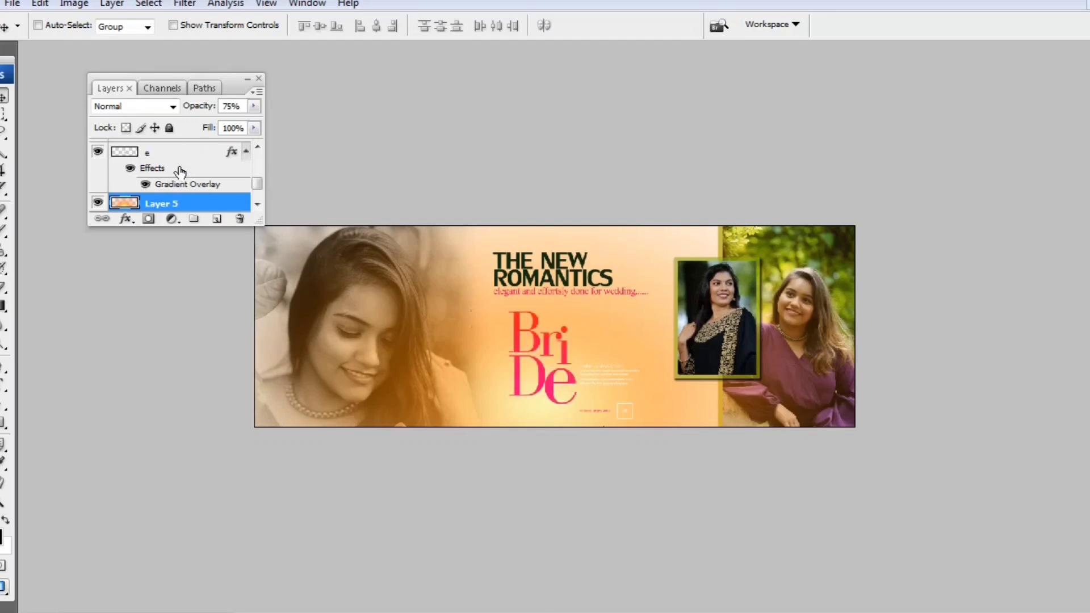
key("ctrl+bracketright")
Step: Examine the BriDe title, caption texts and framed photo up close, and review the layer order around the glow
key("ctrl+plus")
key("ctrl+plus")
key("ctrl+plus")
key("ctrl+plus")
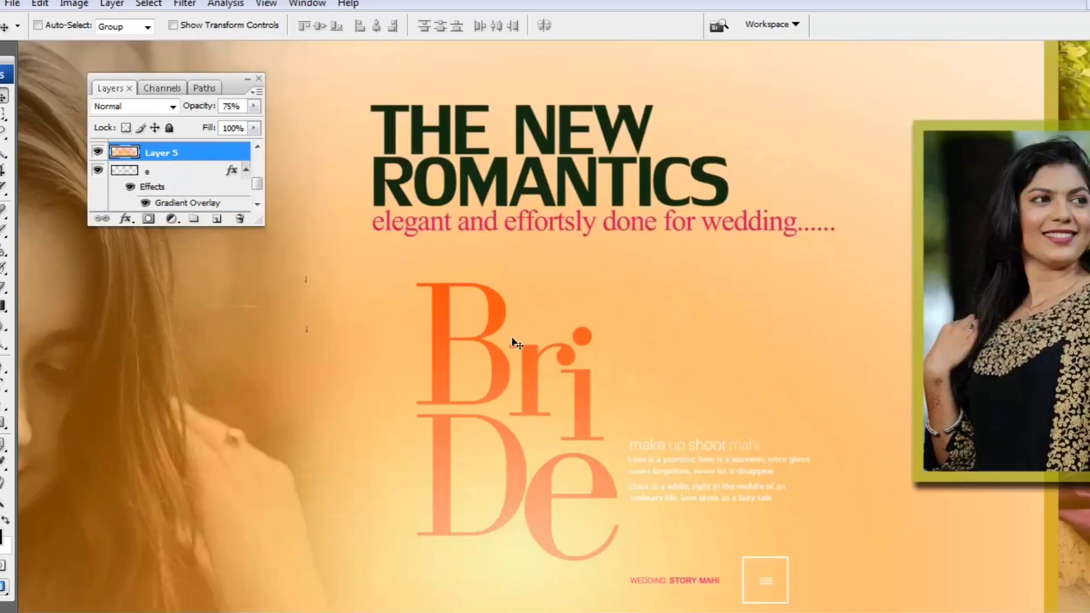
left_click_drag(744, 492, 737, 439)
key("ctrl+minus")
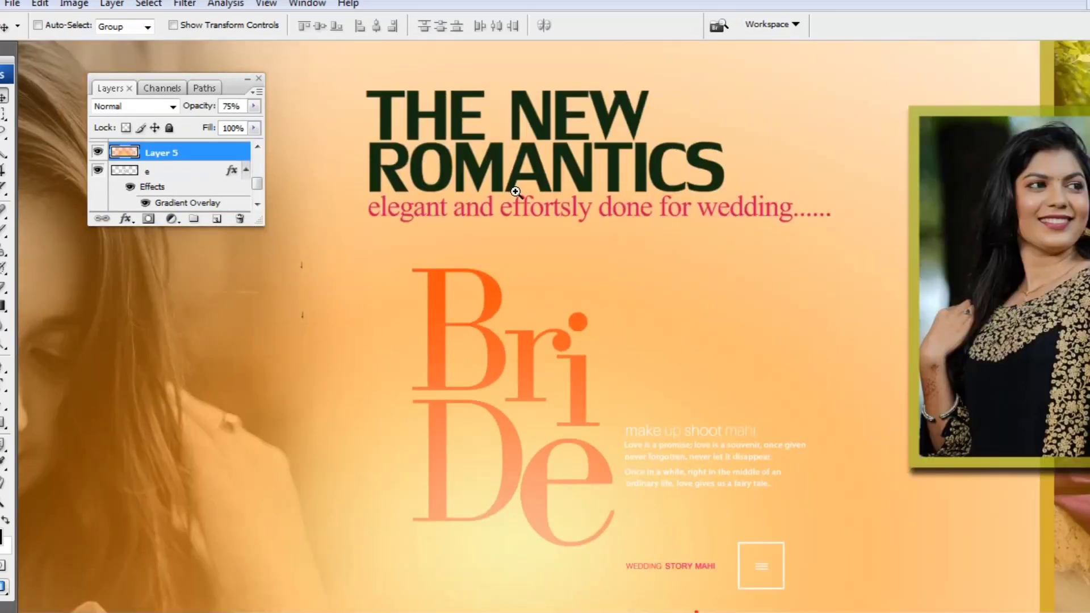
key("ctrl+minus")
key("ctrl+minus")
key("ctrl+minus")
key("ctrl+plus")
key("ctrl+minus")
key("ctrl+plus")
key("ctrl+plus")
key("ctrl+plus")
left_click_drag(741, 336, 673, 322)
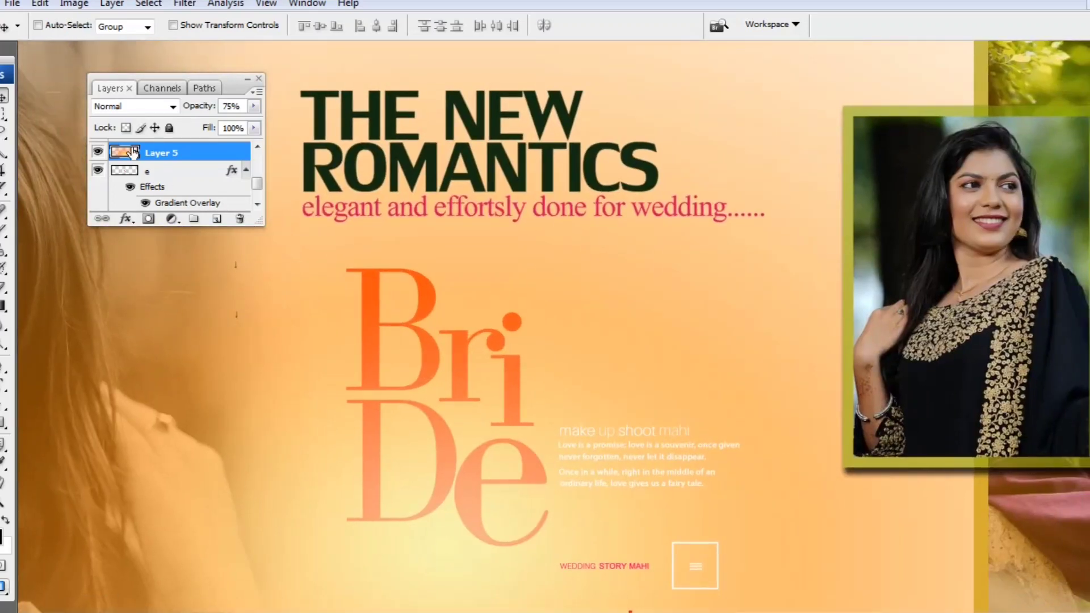
scroll(136, 156, "down", 10)
scroll(129, 179, "up", 12)
scroll(107, 176, "up", 10)
scroll(114, 176, "down", 1)
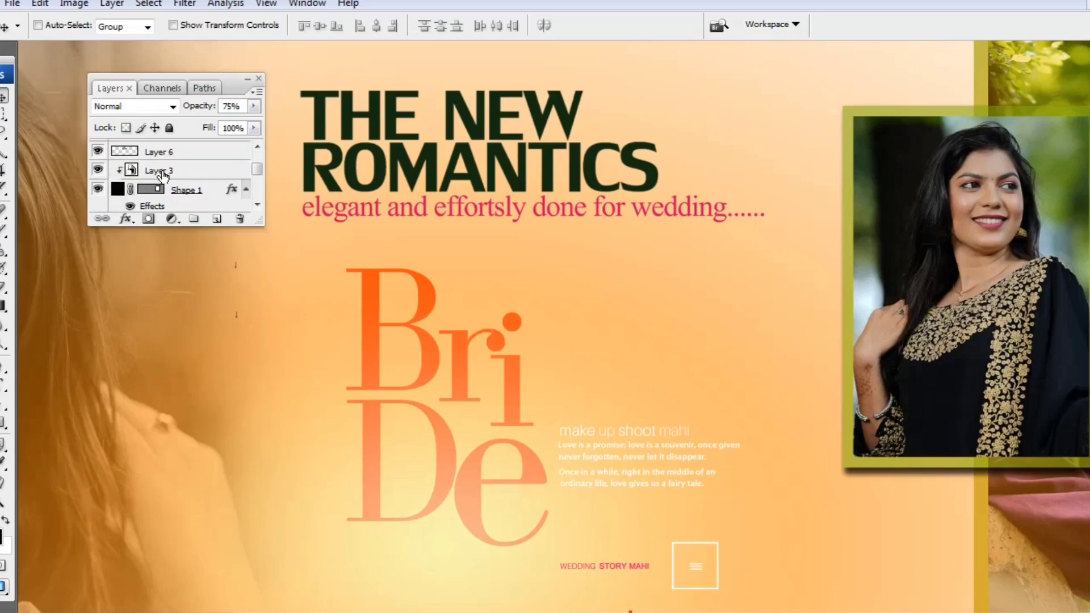
Step: Lower the clipped Layer 3 photo together with its Shape 1 frame to directly below the Layer 5 glow
left_click(163, 173)
left_click(185, 189, "shift")
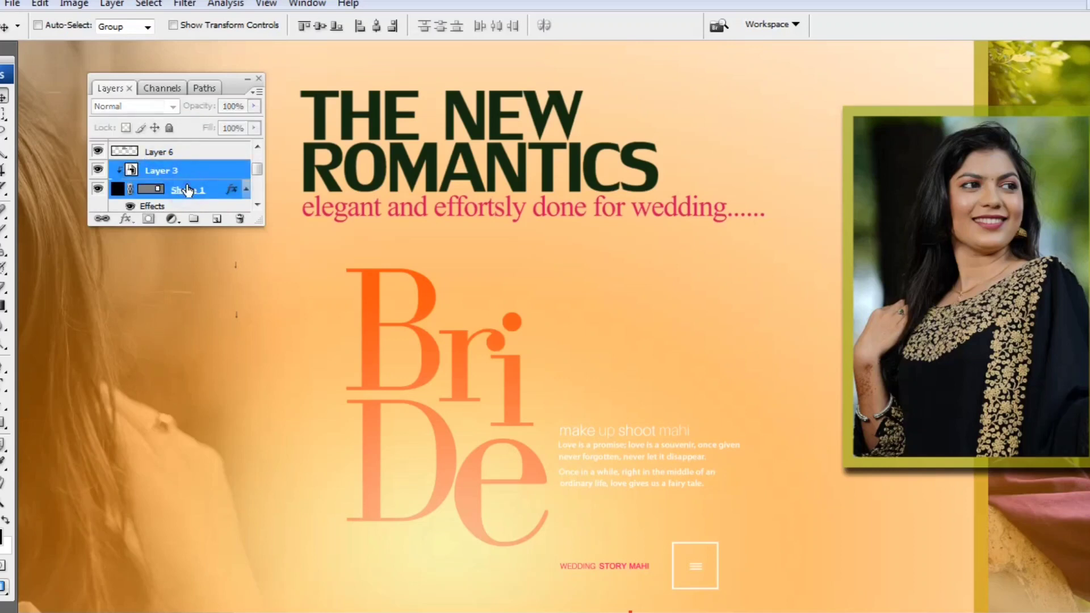
scroll(187, 190, "down", 1)
key("ctrl+bracketleft")
key("ctrl+bracketleft")
key("ctrl+bracketleft")
key("ctrl+bracketleft")
key("ctrl+bracketleft")
key("ctrl+bracketleft")
key("ctrl+bracketleft")
key("ctrl+bracketleft")
key("ctrl+bracketleft")
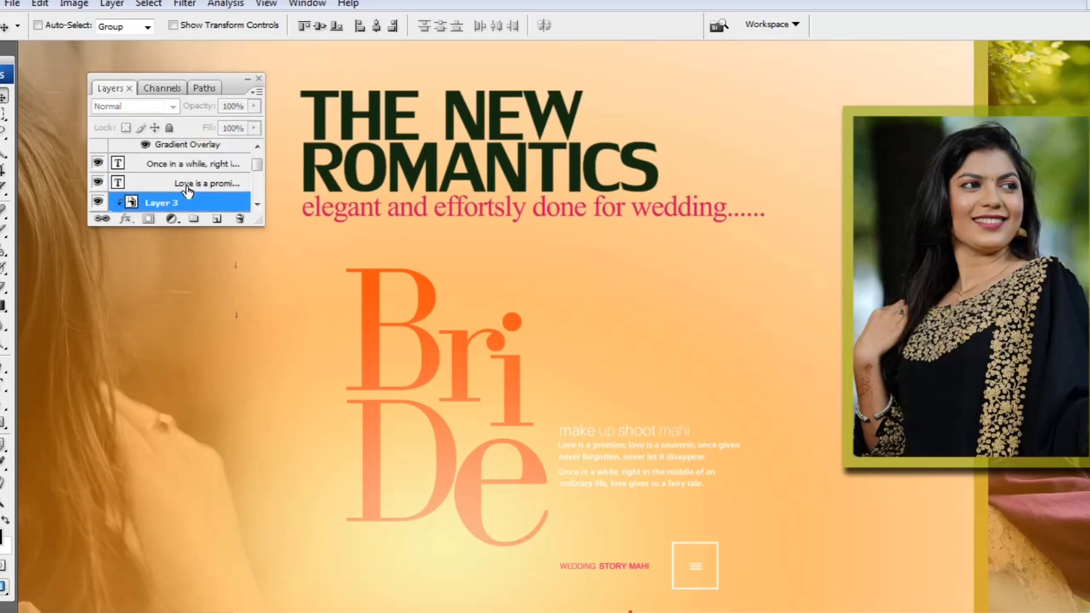
scroll(187, 191, "down", 1)
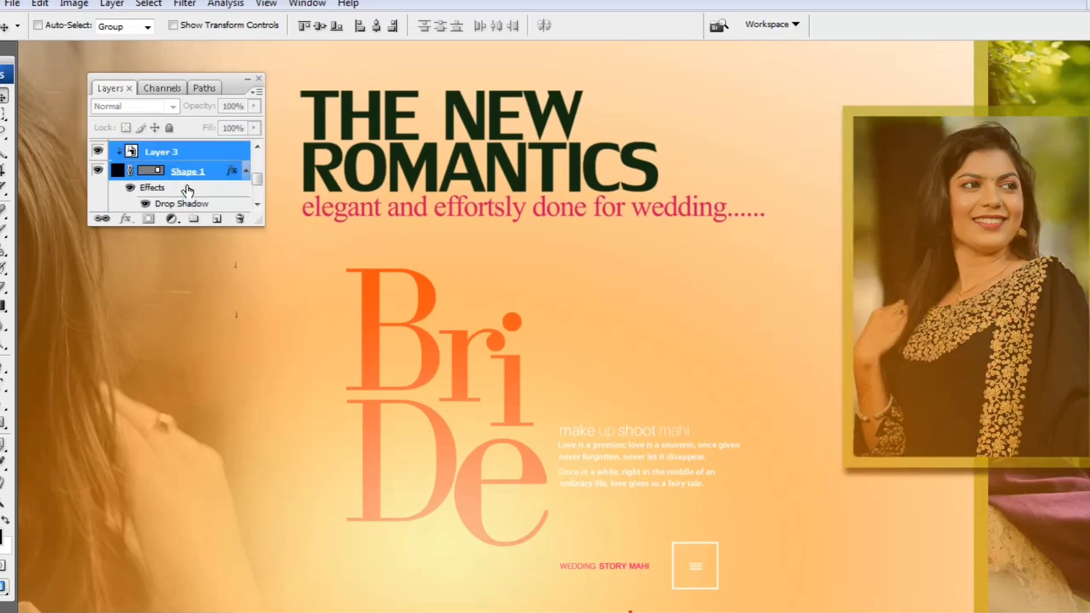
key("ctrl+minus")
key("ctrl+minus")
key("ctrl+minus")
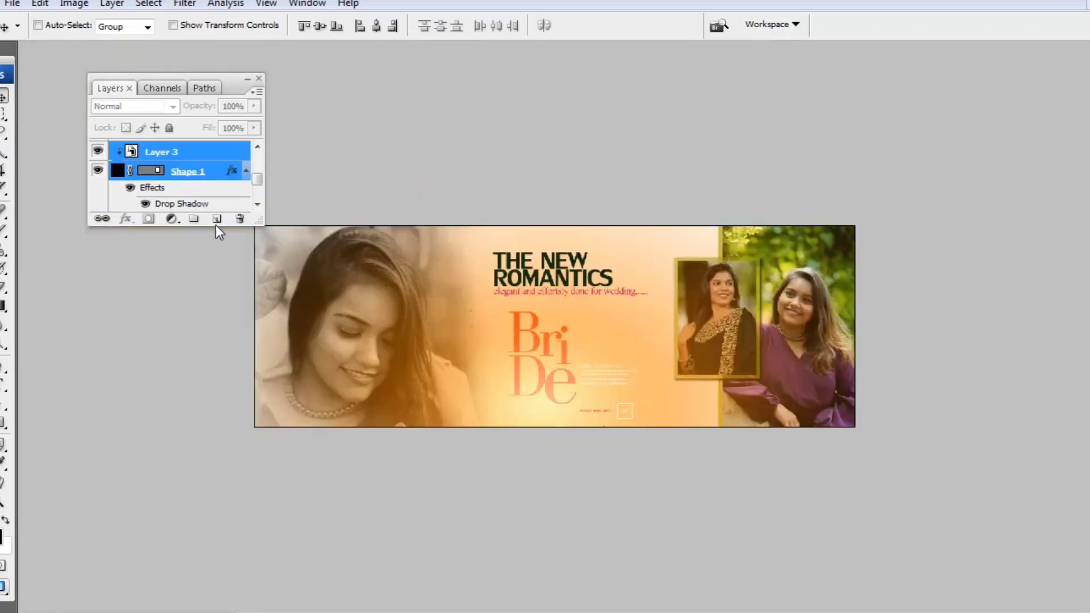
Step: Compare the page with the Layer 5 glow hidden and shown, and inspect the framed photo more closely
scroll(173, 162, "up", 2)
scroll(170, 161, "down", 1)
left_click(97, 188)
left_click(98, 188)
key("ctrl+plus")
key("ctrl+plus")
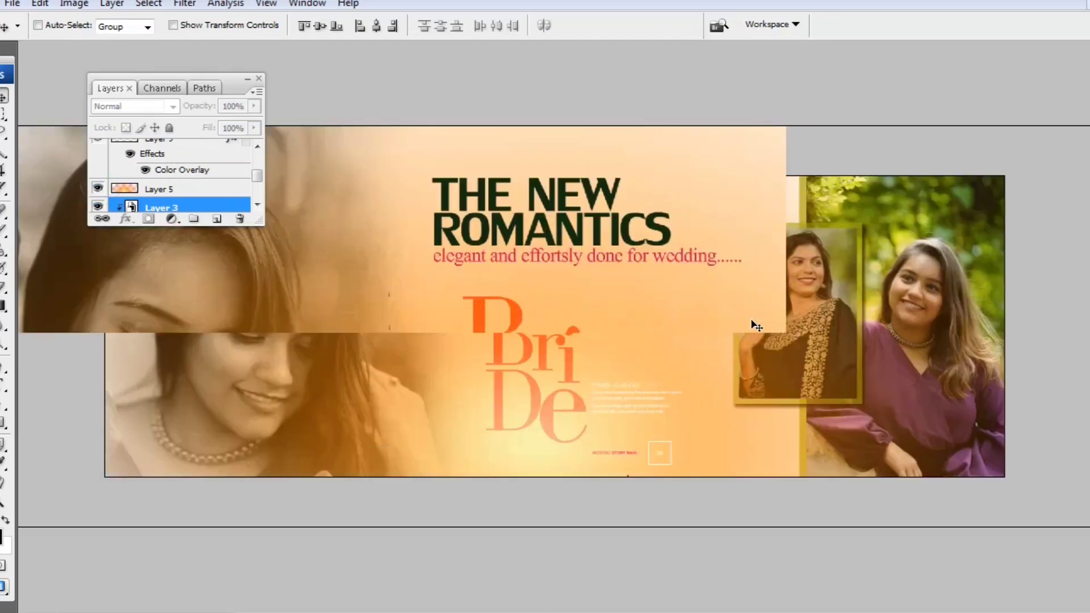